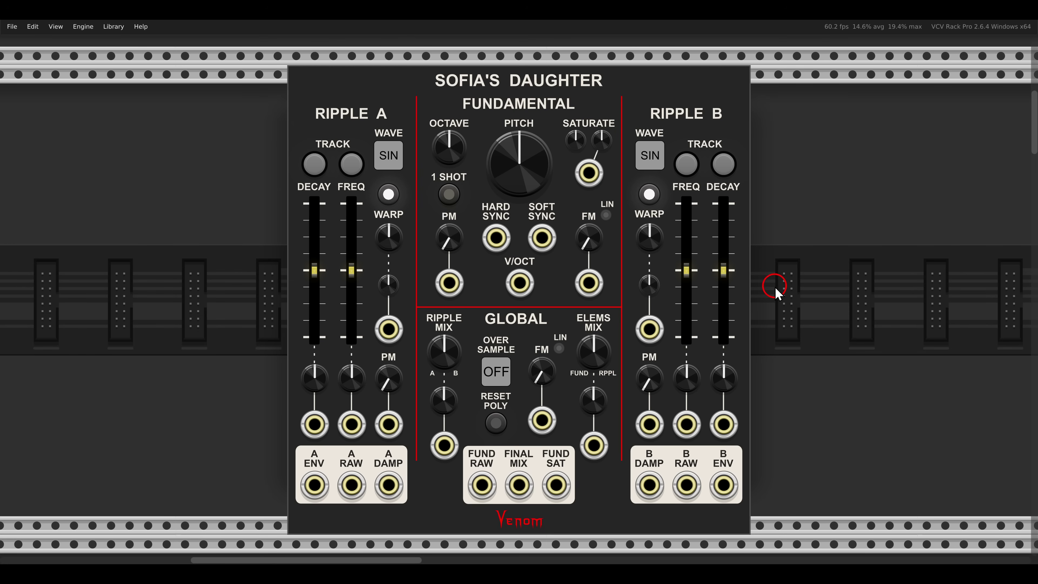
scroll(775, 292, down, 10)
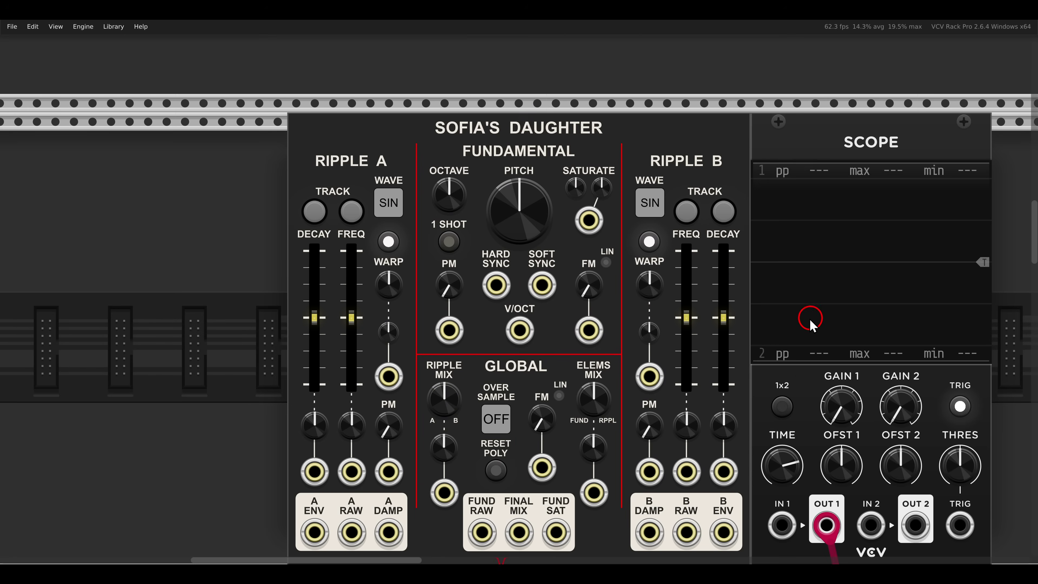
drag(811, 323, 719, 278)
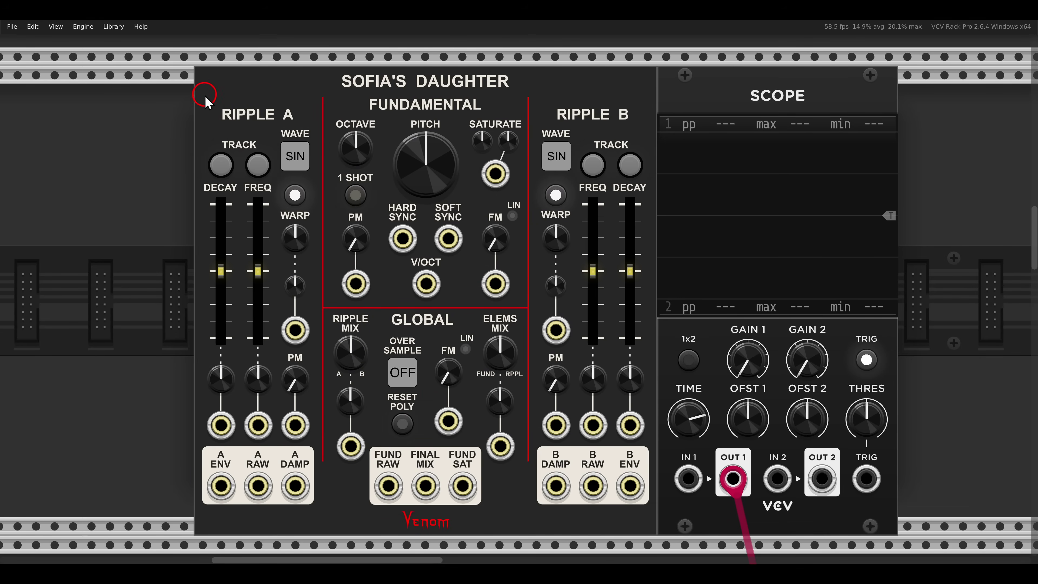
drag(203, 95, 296, 128)
drag(542, 95, 643, 139)
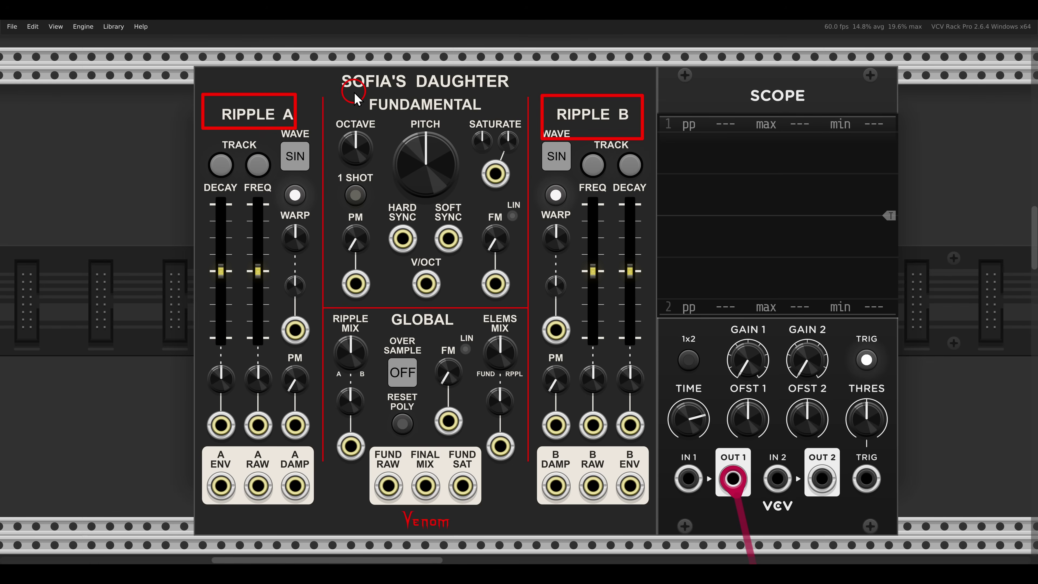
drag(354, 93, 489, 129)
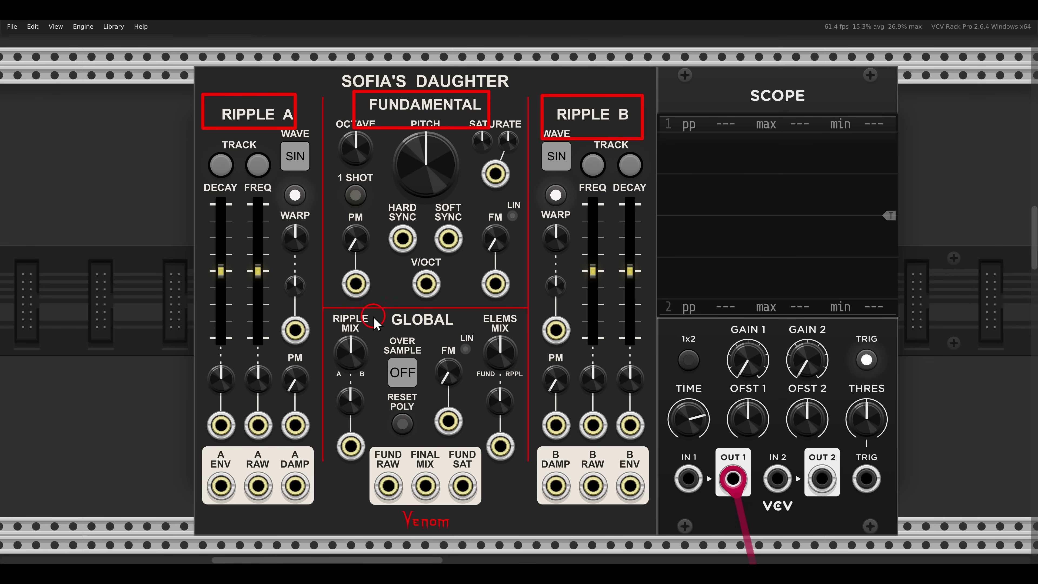
drag(369, 303, 464, 339)
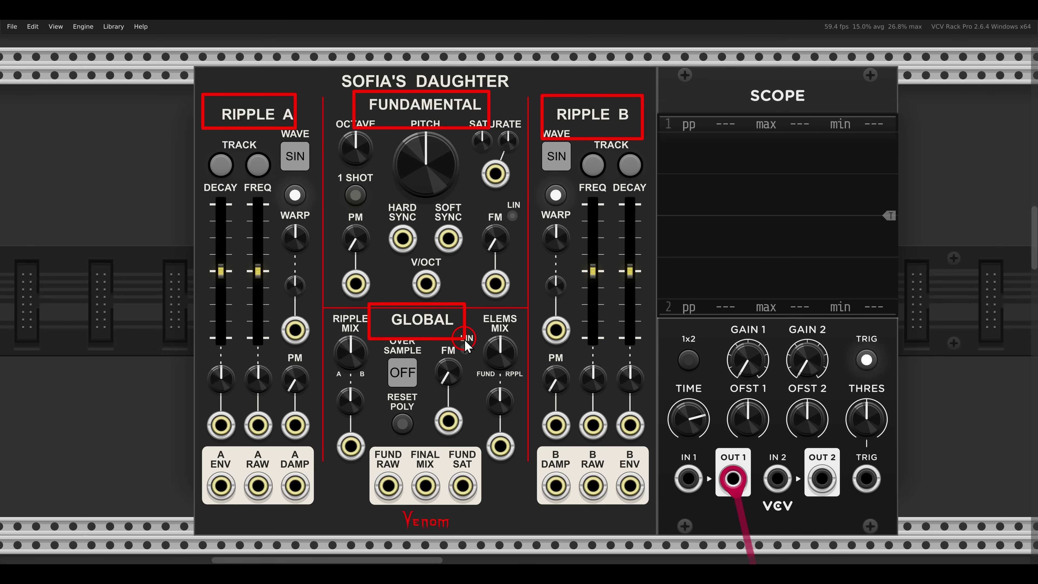
key(Escape)
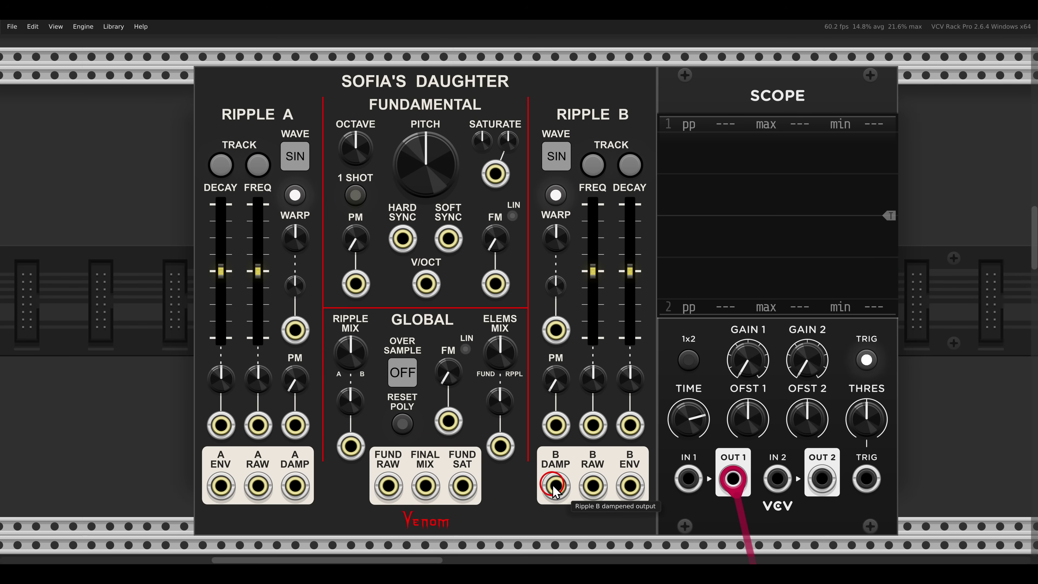
Patch Ripple B's dampened output to scope input 1 and its envelope output to scope input 2.
drag(555, 486, 688, 477)
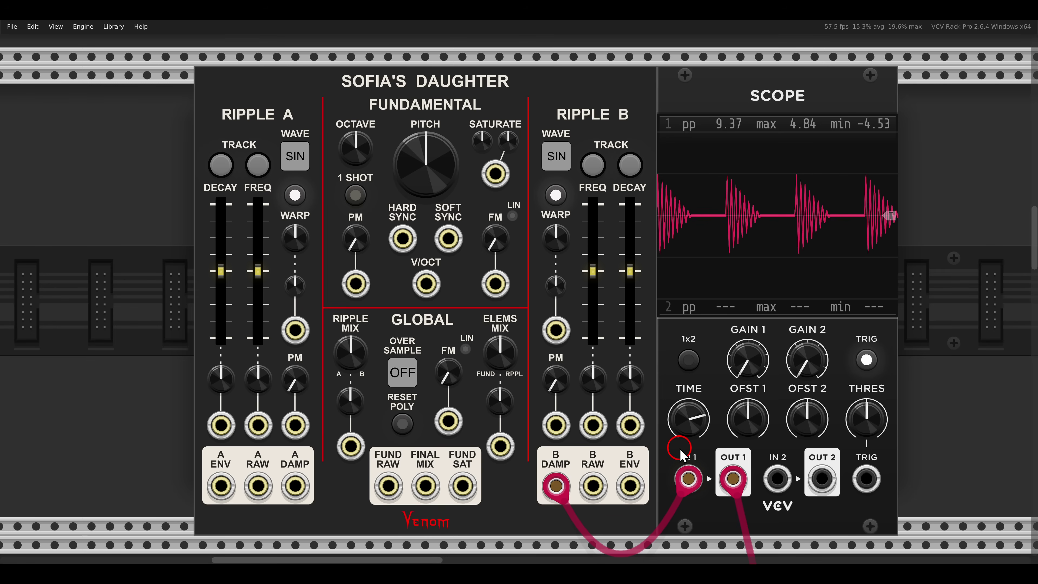
drag(593, 270, 597, 293)
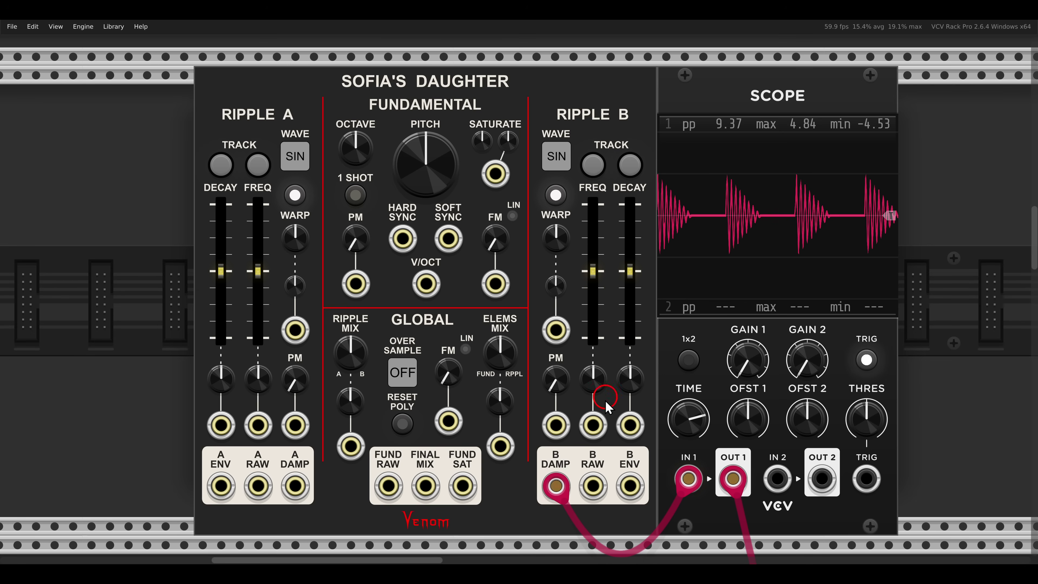
mouse_move(630, 486)
mouse_down()
mouse_move(638, 495)
mouse_move(778, 483)
mouse_up()
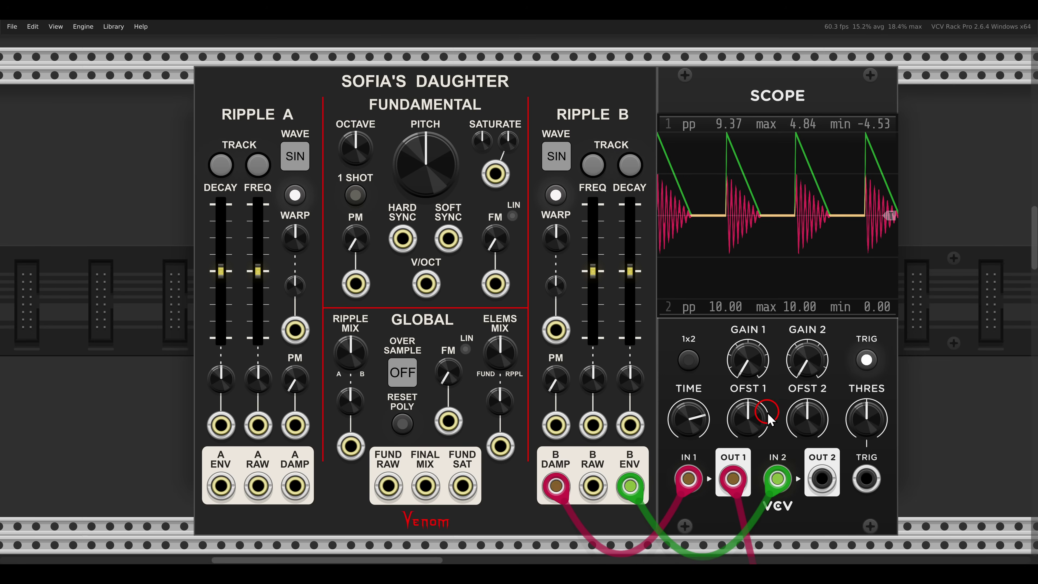
Set Ripple B's decay time ratio to about 0.435 and lower its frequency ratio below the slider's midpoint.
mouse_move(631, 288)
mouse_down()
mouse_move(630, 273)
mouse_move(631, 288)
mouse_move(591, 278)
mouse_move(593, 303)
mouse_move(594, 245)
mouse_move(626, 288)
mouse_move(632, 280)
mouse_up()
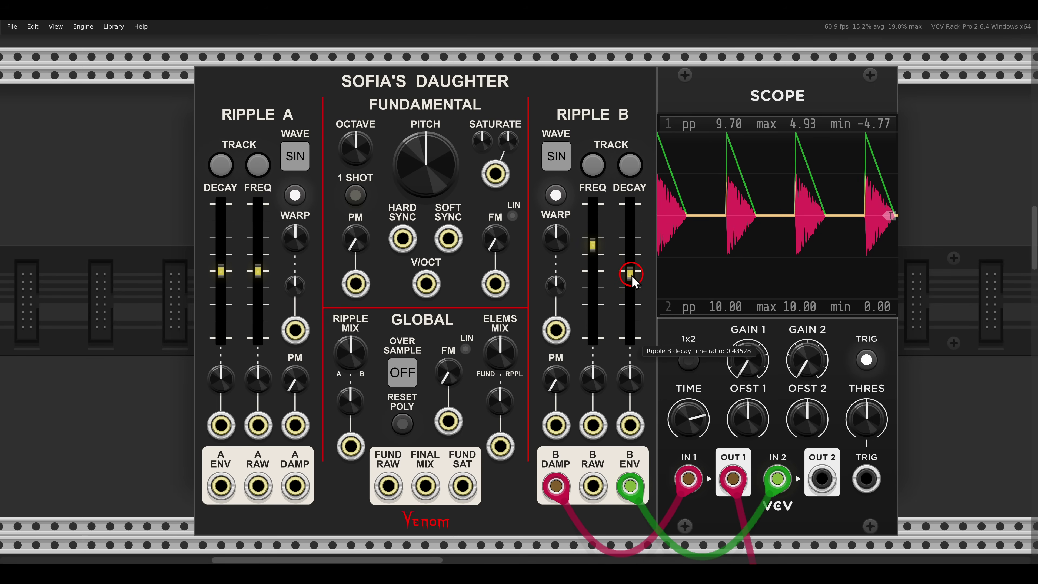
drag(594, 246, 602, 292)
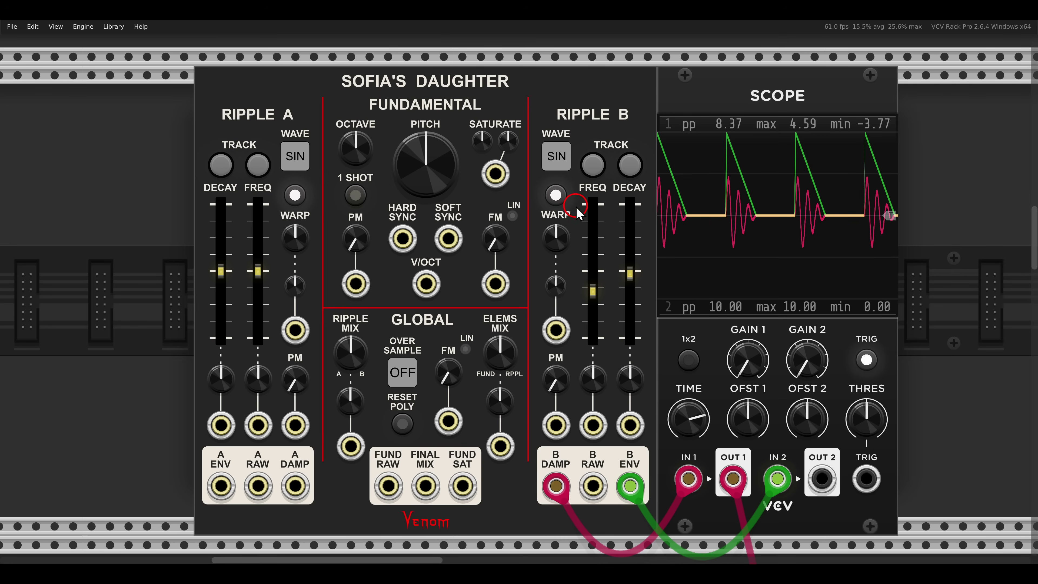
View Ripple B's available warp modes and try different warp amounts in Freq ramp mode.
click(557, 195)
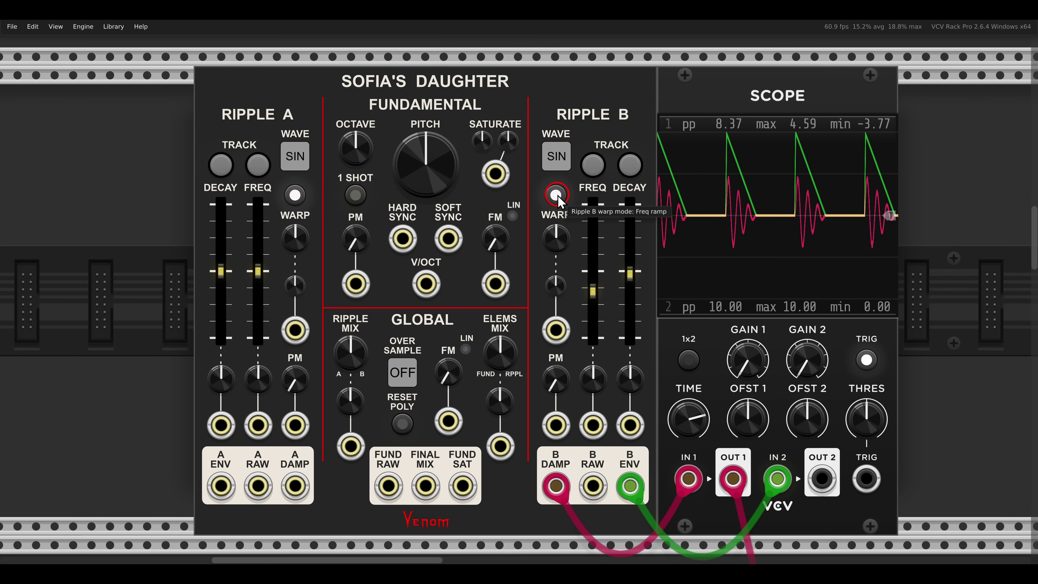
right_click(556, 196)
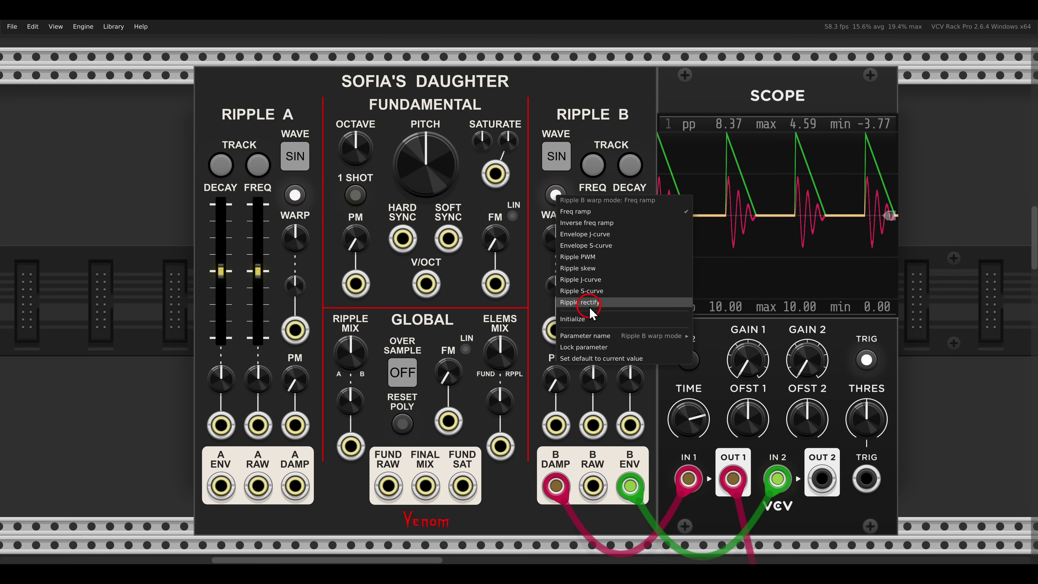
click(542, 175)
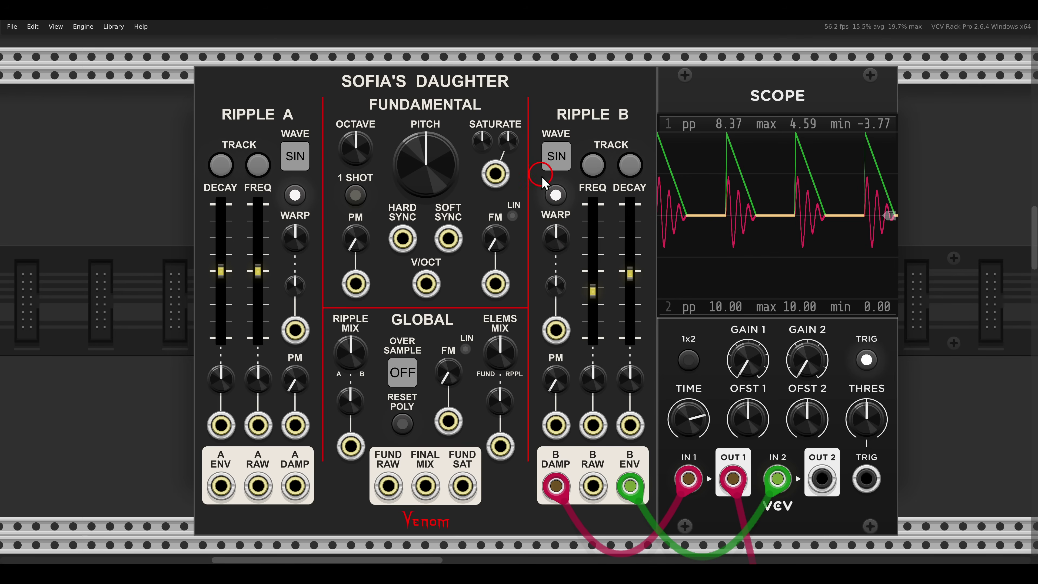
mouse_move(548, 221)
mouse_down()
mouse_move(550, 176)
mouse_move(586, 332)
mouse_up()
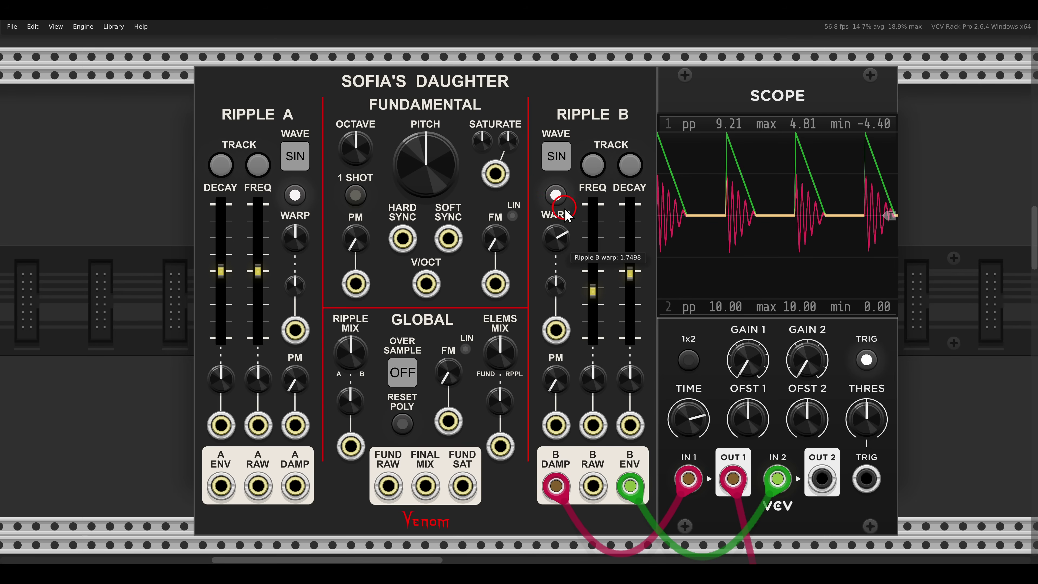
Switch Ripple B's warp mode to Envelope J-curve and try different warp amounts.
right_click(556, 196)
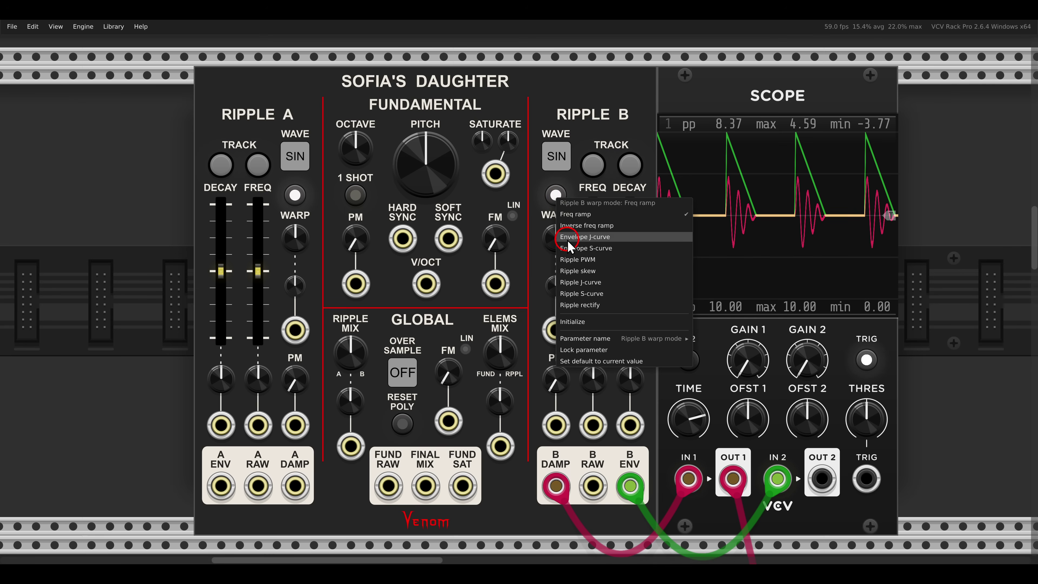
click(577, 237)
mouse_move(549, 236)
mouse_down()
mouse_move(556, 324)
mouse_move(557, 220)
mouse_up()
Set Ripple B's warp mode to Ripple skew, sweep the warp amount, and return it to 0%.
right_click(559, 197)
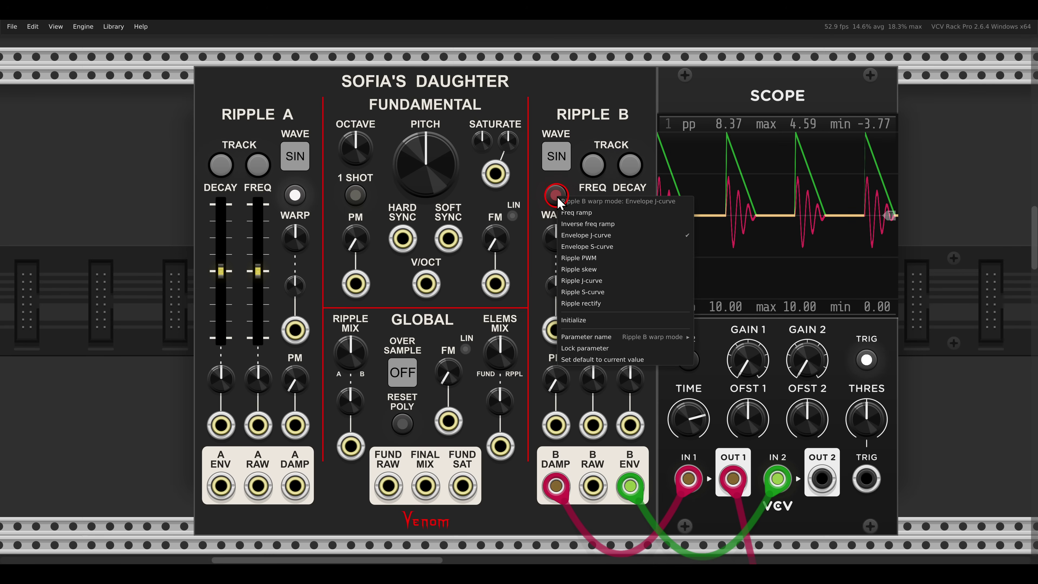
click(579, 269)
drag(555, 239, 539, 219)
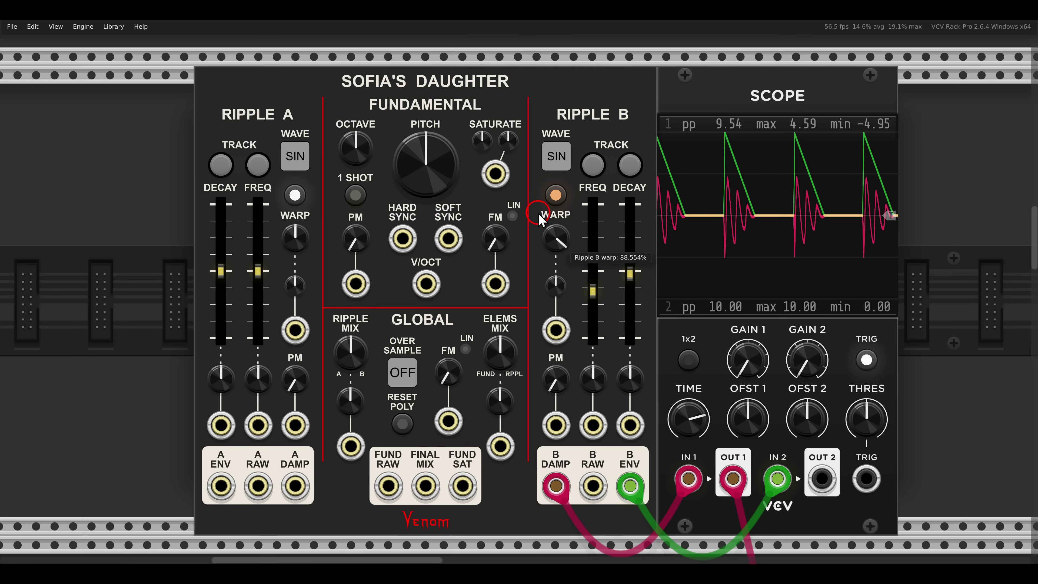
drag(587, 381, 558, 241)
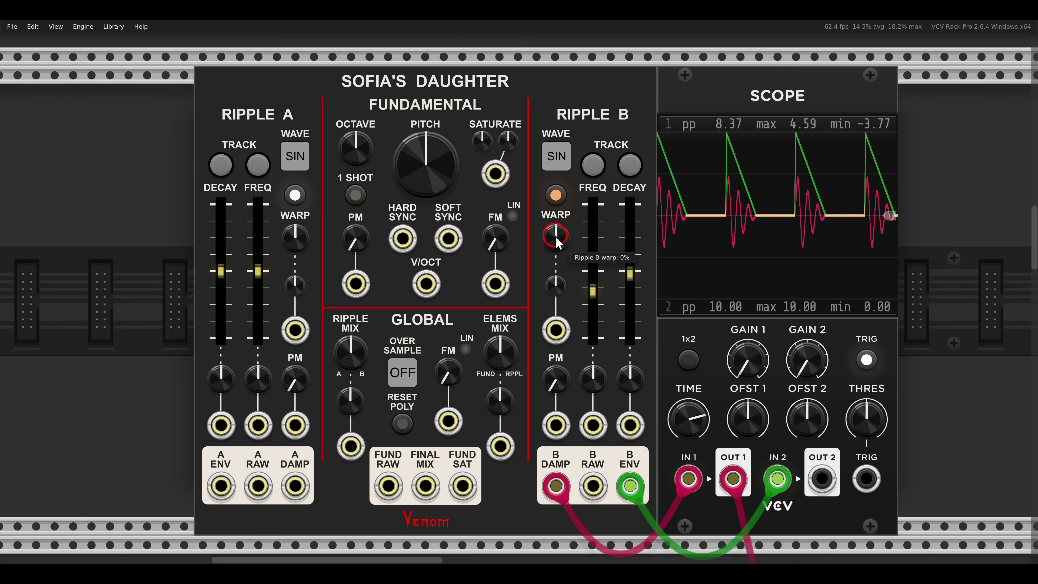
Try different Fundamental octave and pitch settings, returning the pitch offset to 0.
mouse_move(427, 163)
mouse_down()
mouse_move(442, 82)
mouse_move(424, 162)
mouse_up()
drag(355, 148, 370, 215)
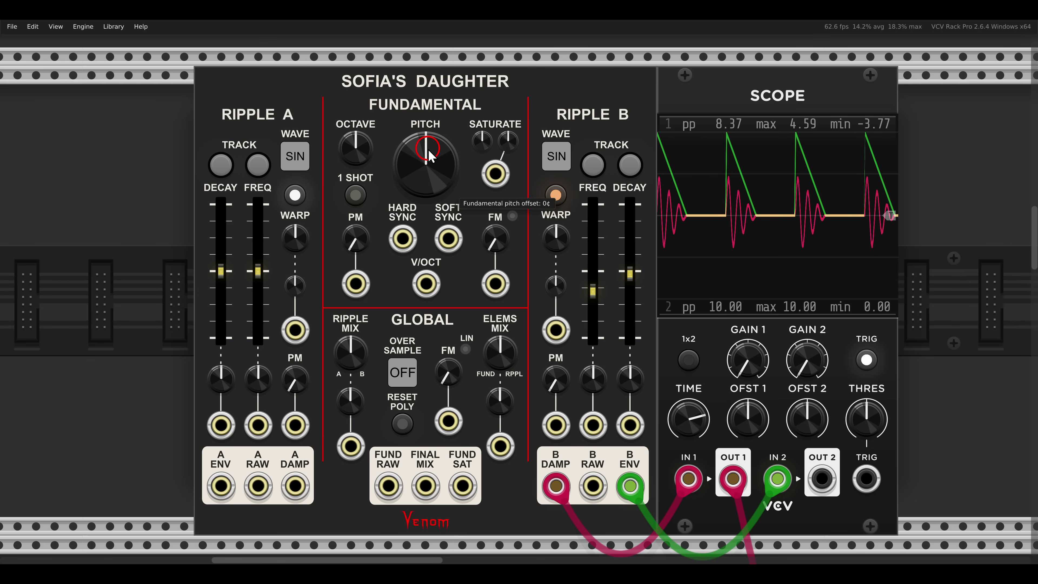
double_click(425, 163)
Feed scope input 1 from the Final Mix output and reshape the mix with both ripples' frequency and warp and Ripple B's decay.
mouse_move(556, 487)
mouse_down()
mouse_move(510, 464)
mouse_move(427, 486)
mouse_up()
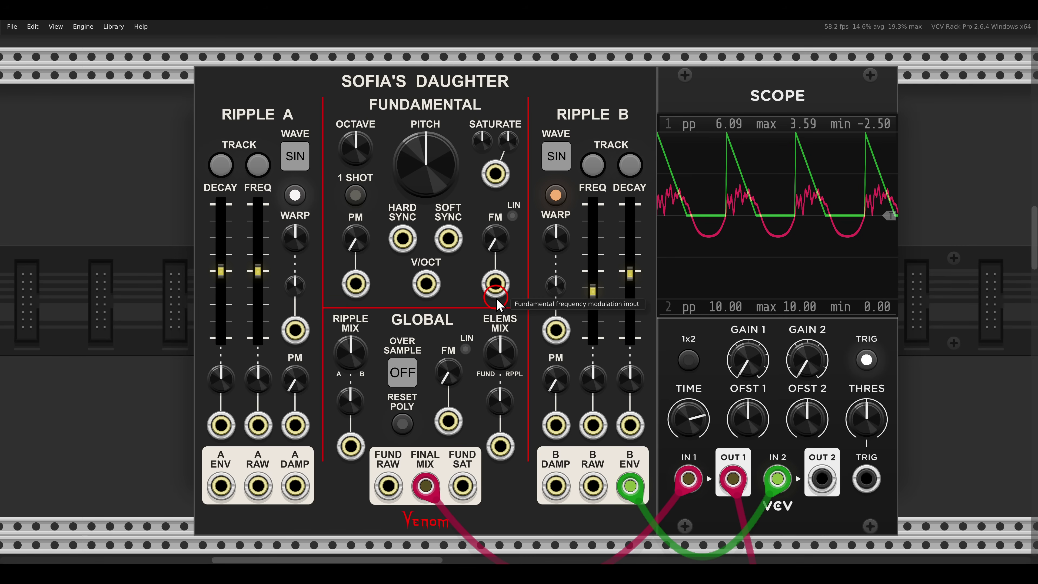
drag(594, 271, 567, 272)
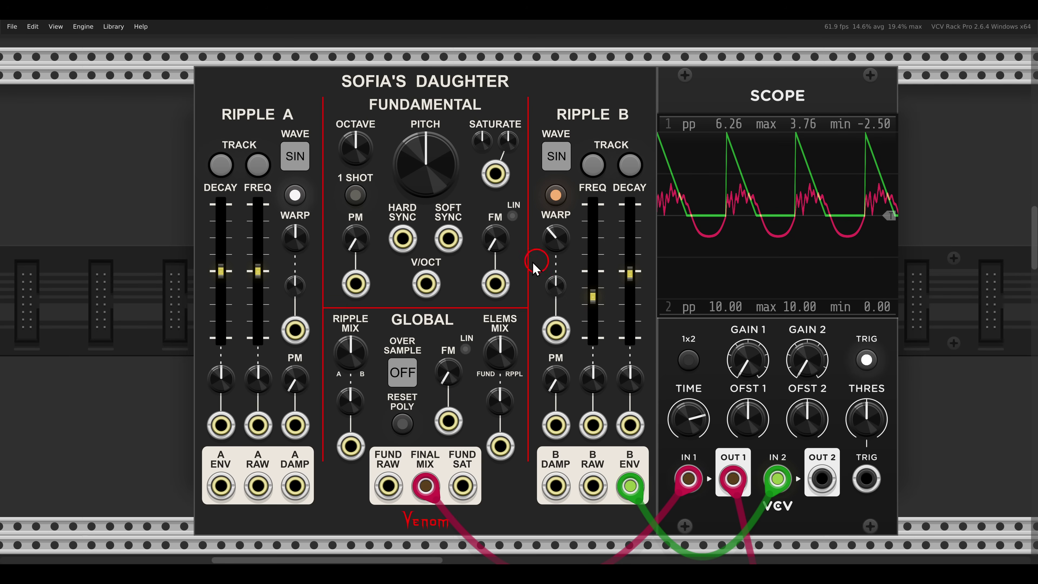
drag(306, 245, 276, 181)
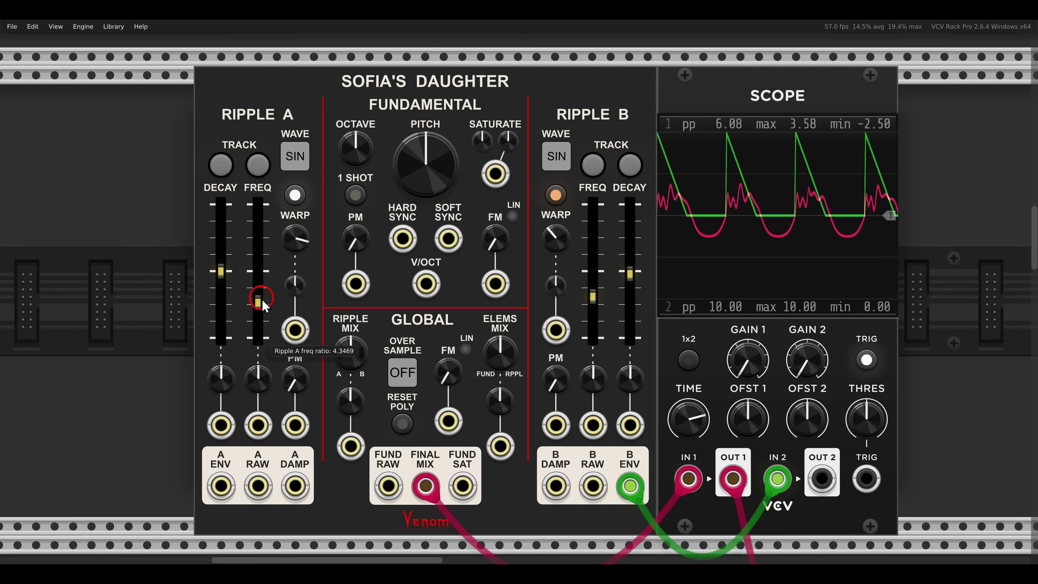
drag(272, 270, 273, 305)
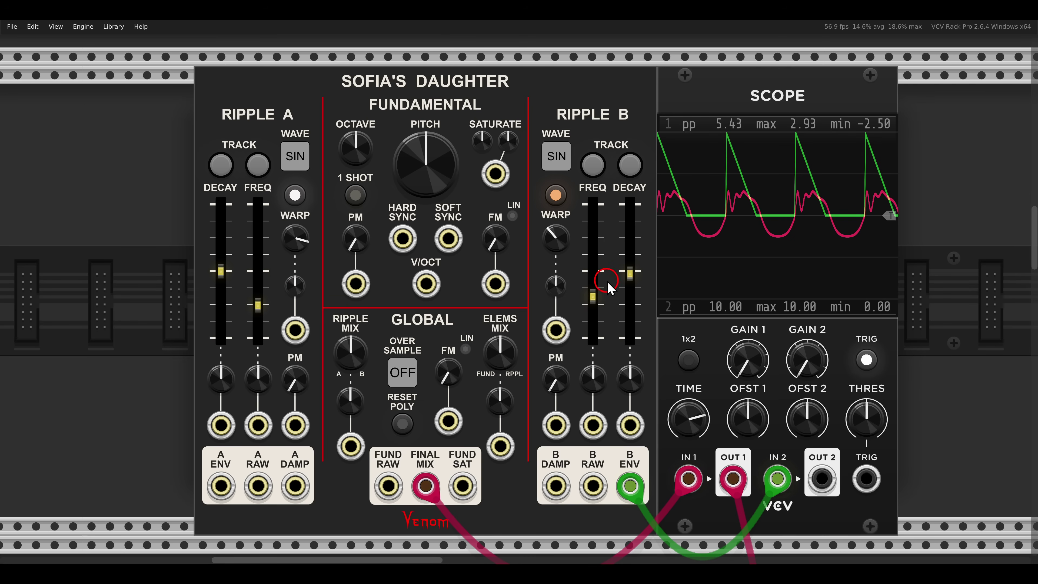
drag(630, 273, 601, 287)
Unplug the Final Mix cable from scope input 1.
drag(688, 479, 665, 457)
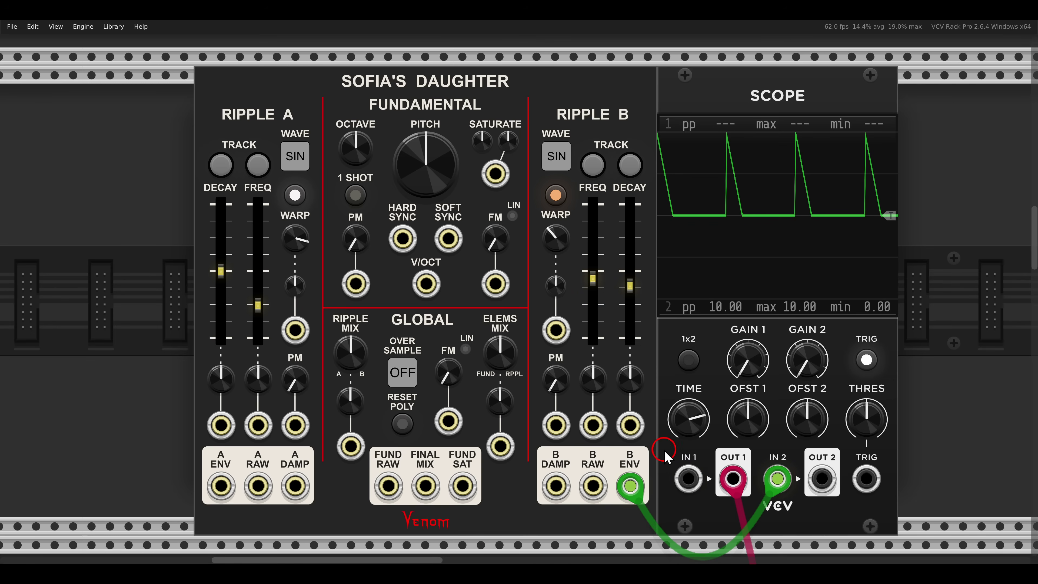
Start the Clocked module running and patch the slips seq output to the V/Oct input of the lower Sofia's Daughter.
scroll(665, 454, down, 5)
scroll(664, 451, up, 8)
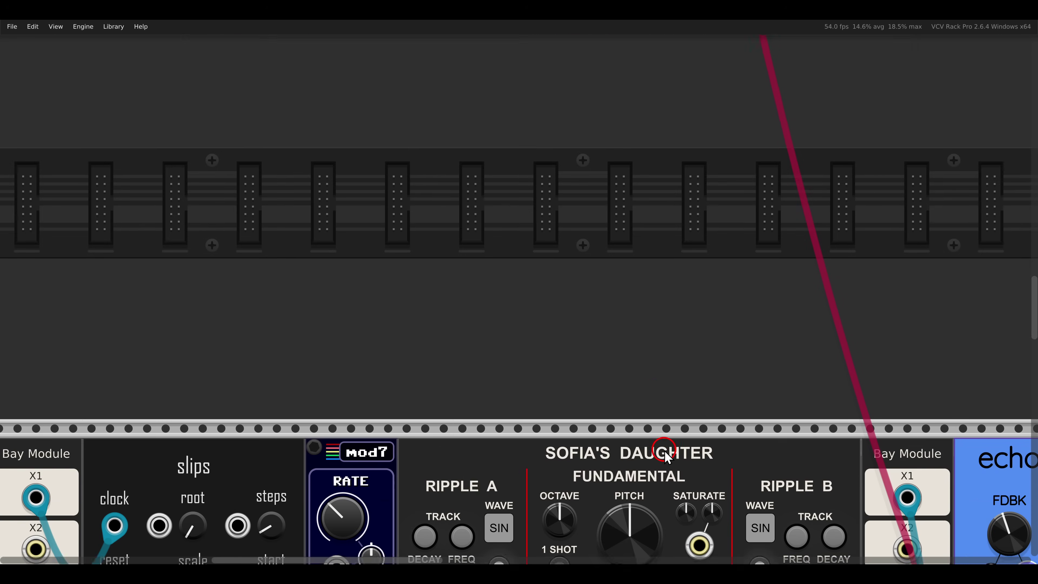
scroll(664, 454, down, 3)
scroll(653, 337, down, 2)
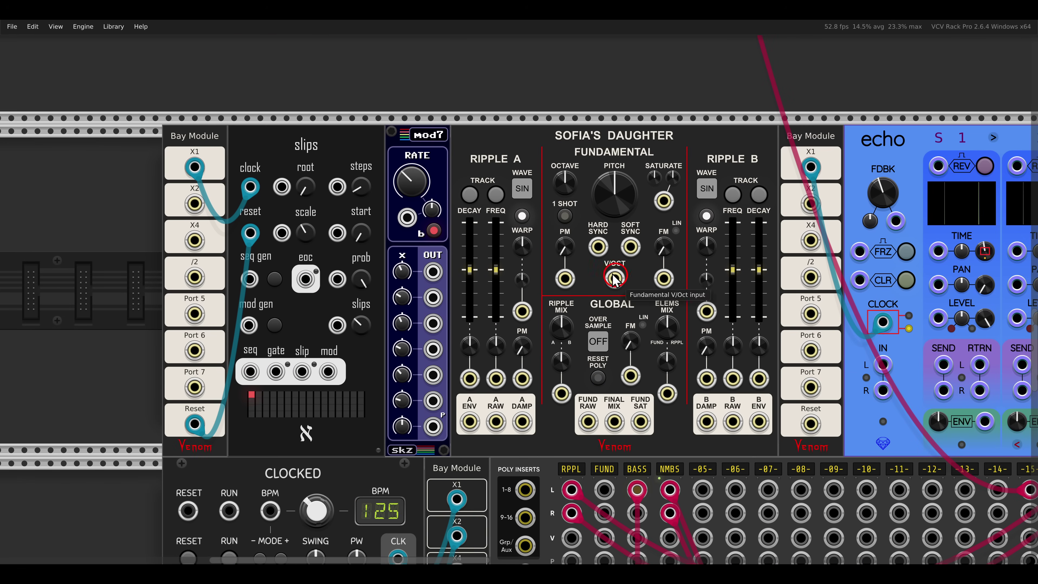
drag(262, 128, 335, 171)
scroll(253, 495, down, 1)
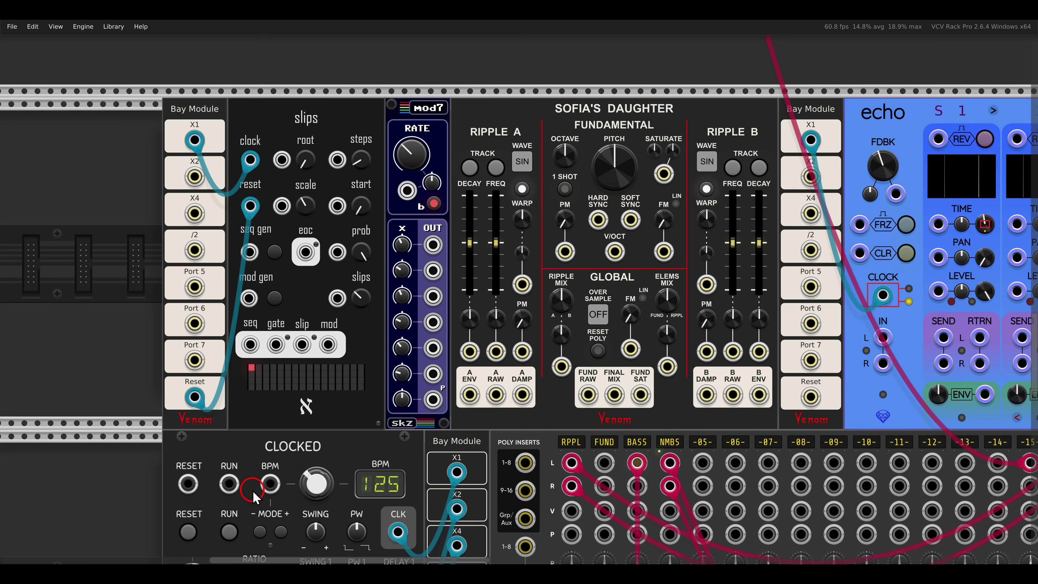
click(231, 536)
scroll(306, 378, up, 1)
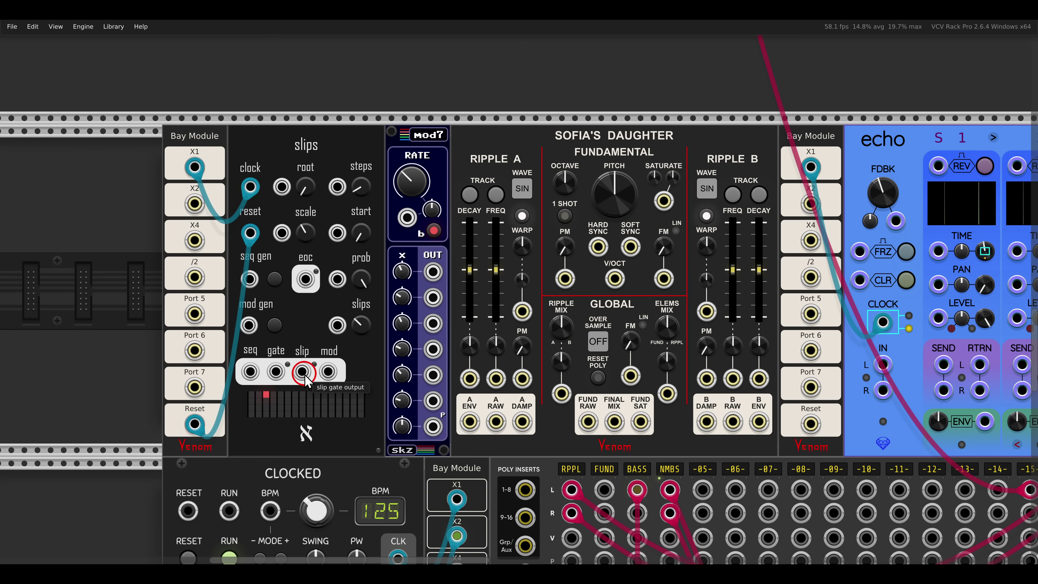
drag(249, 373, 611, 282)
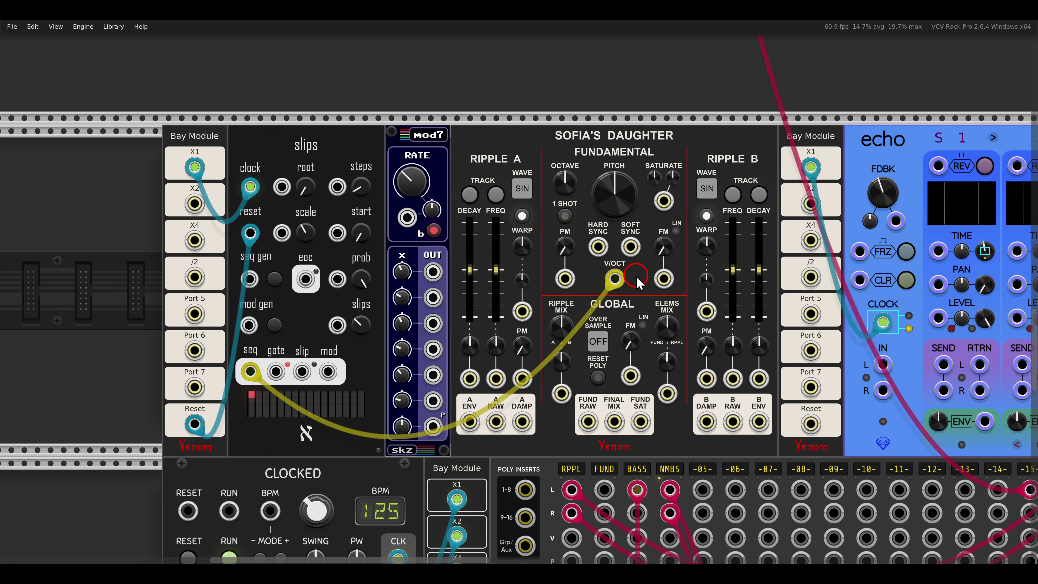
Patch the Ripple A and Ripple B dampened outputs to the echo module's left and right inputs respectively.
scroll(746, 267, right, 8)
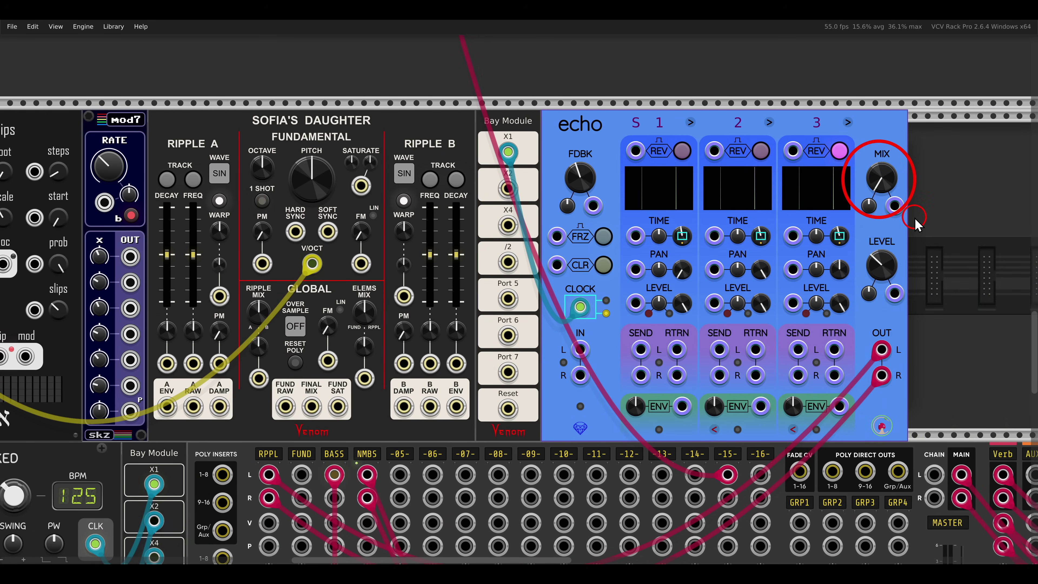
scroll(614, 286, left, 3)
drag(345, 388, 702, 330)
drag(526, 387, 703, 356)
drag(626, 323, 624, 327)
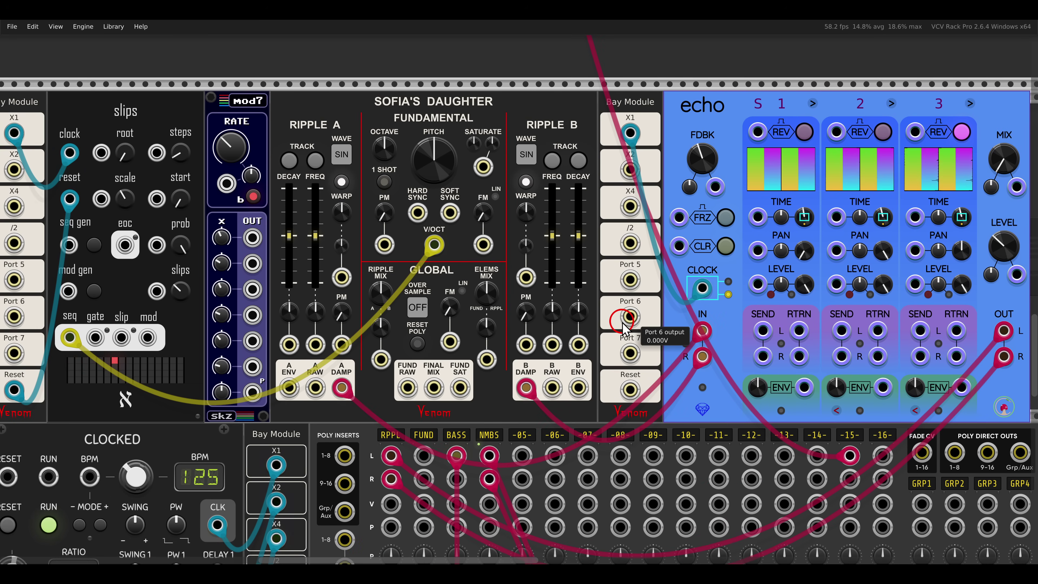
Lower Ripple B's frequency ratio slightly below the slider's midpoint on the sequenced Sofia's Daughter.
scroll(572, 294, up, 5)
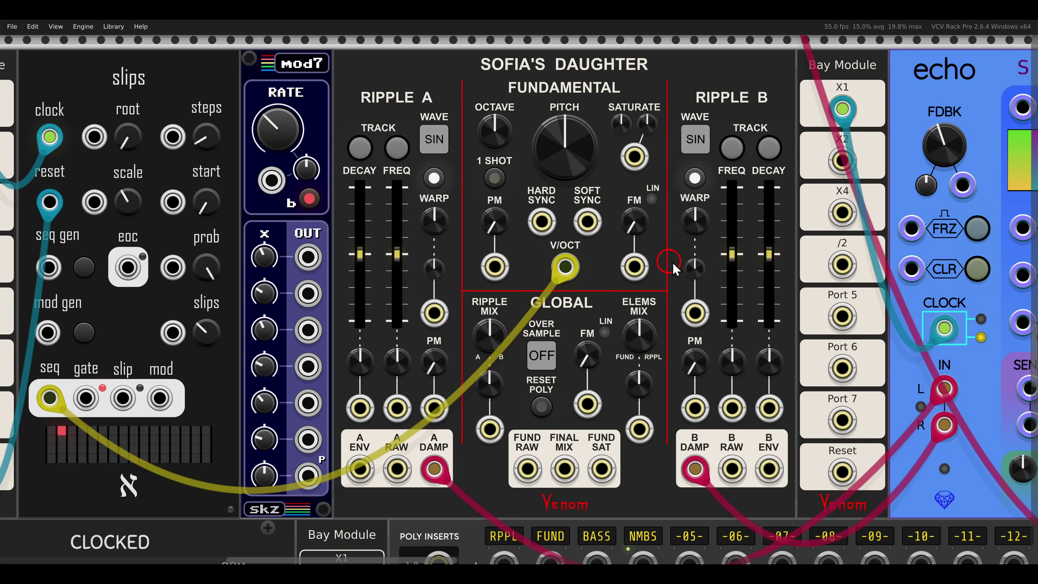
drag(732, 254, 736, 278)
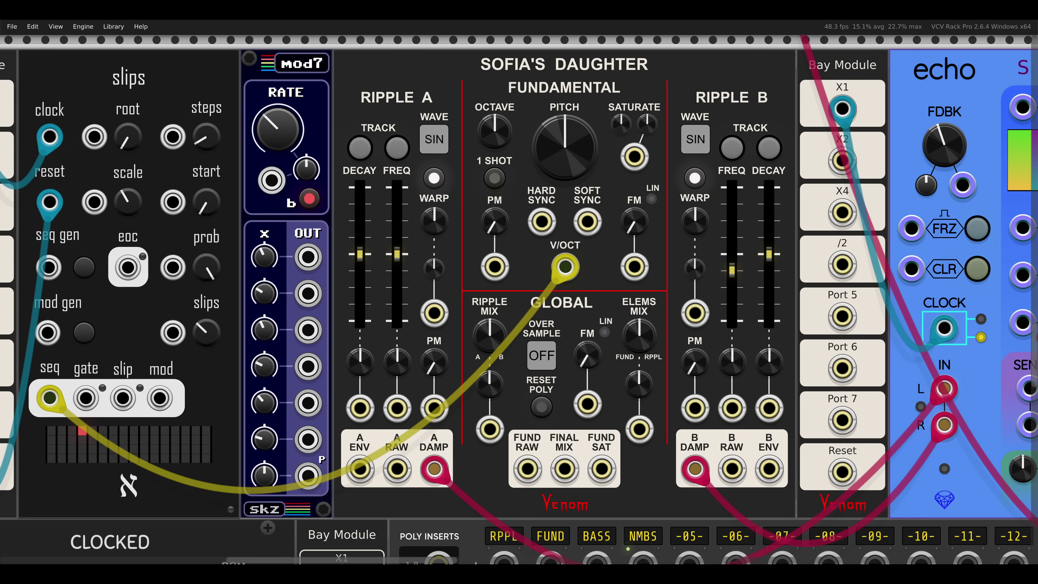
drag(340, 95, 350, 119)
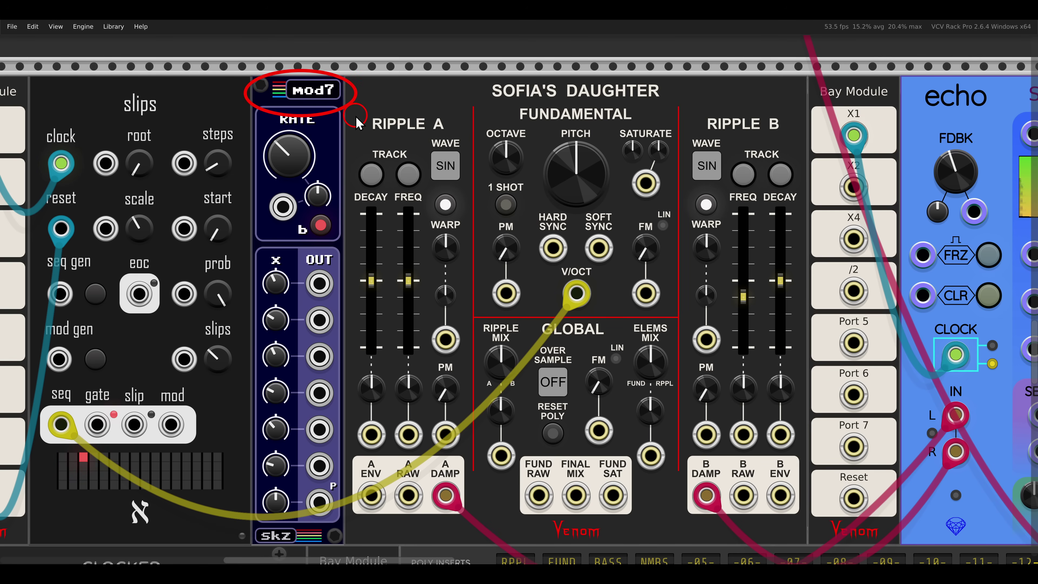
Patch mod7 outputs 1 and 2 to the Ripple A and Ripple B decay CV inputs, with raised CV amounts and lowered decays.
drag(319, 283, 371, 435)
drag(317, 321, 780, 435)
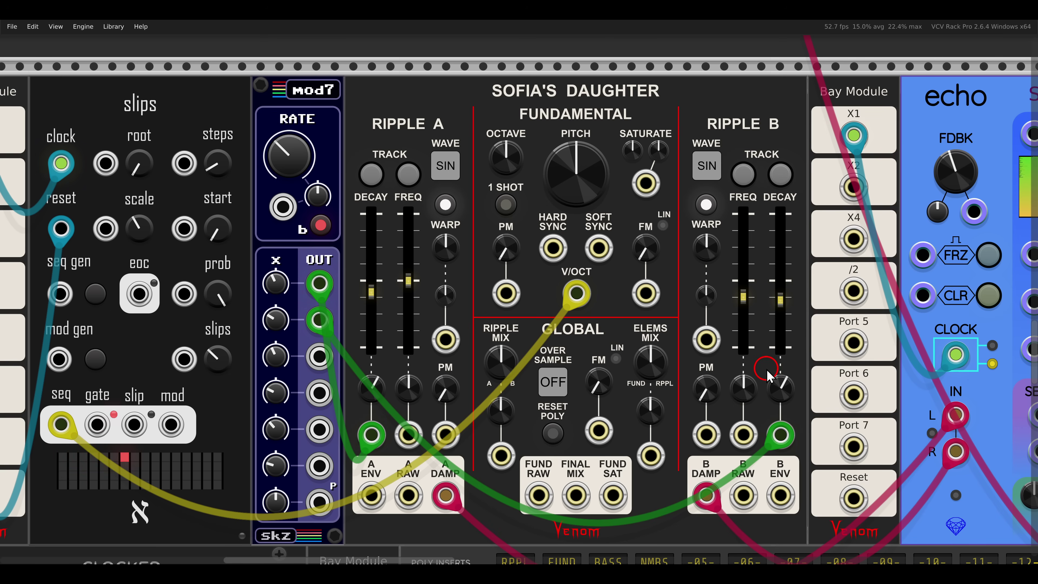
Patch mod7 outputs 3 and 4 to the Ripple A and Ripple B frequency ratio CV inputs, with raised CV amounts and lowered ratios.
drag(319, 356, 408, 434)
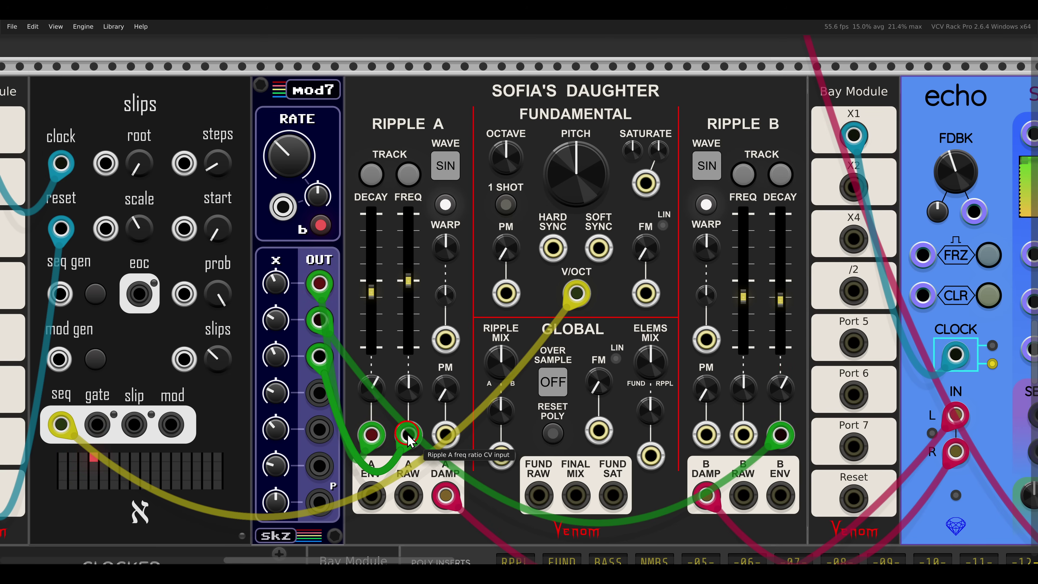
drag(319, 393, 743, 435)
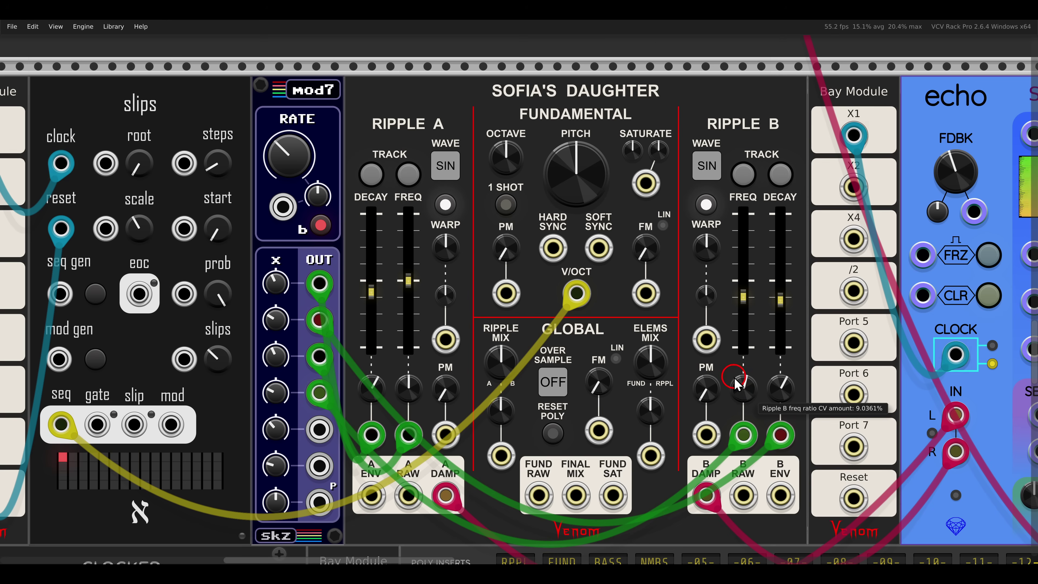
mouse_move(736, 385)
mouse_down()
mouse_move(742, 301)
mouse_move(737, 371)
mouse_up()
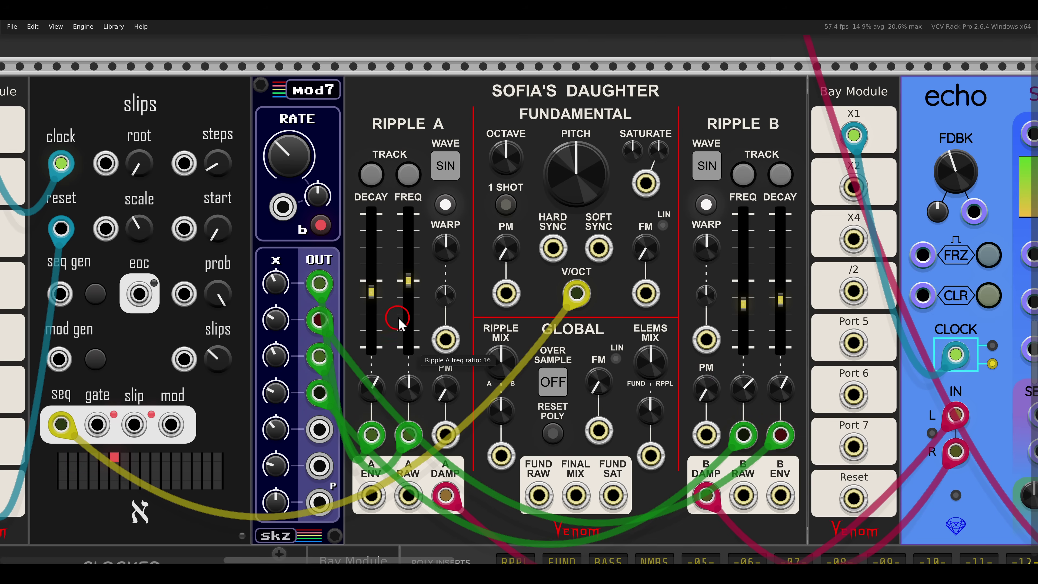
drag(400, 323, 402, 375)
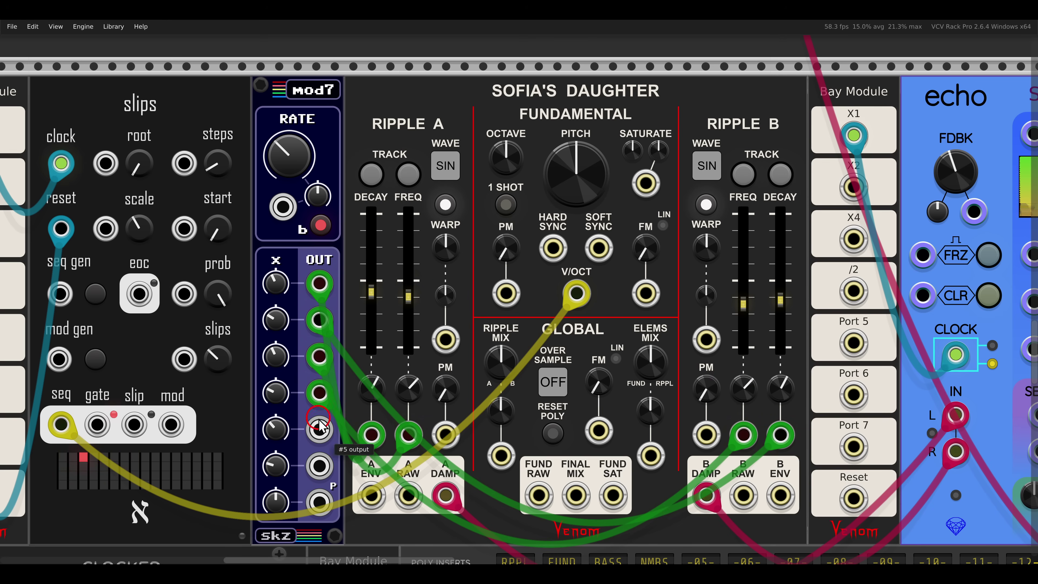
Patch mod7 output 5 to Ripple A's warp CV input, raise its CV amount and set the warp mode to Envelope S-curve.
drag(319, 425, 446, 340)
drag(445, 295, 448, 221)
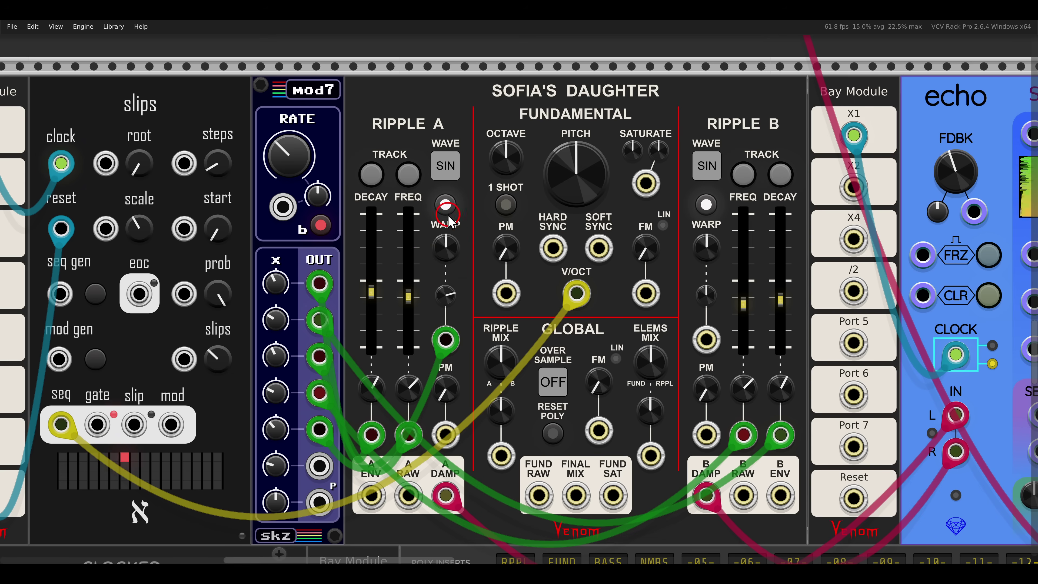
right_click(444, 213)
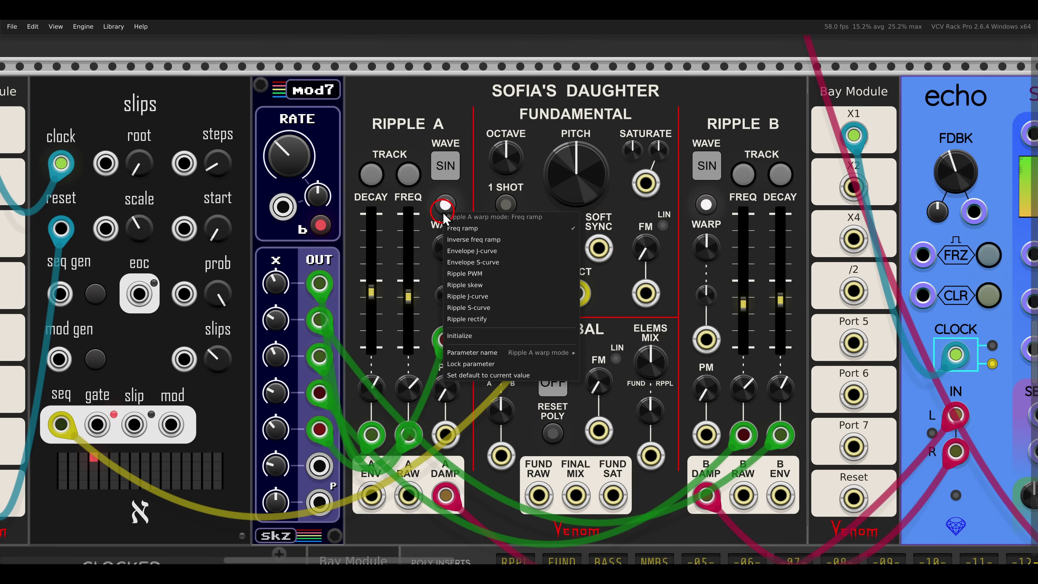
click(462, 263)
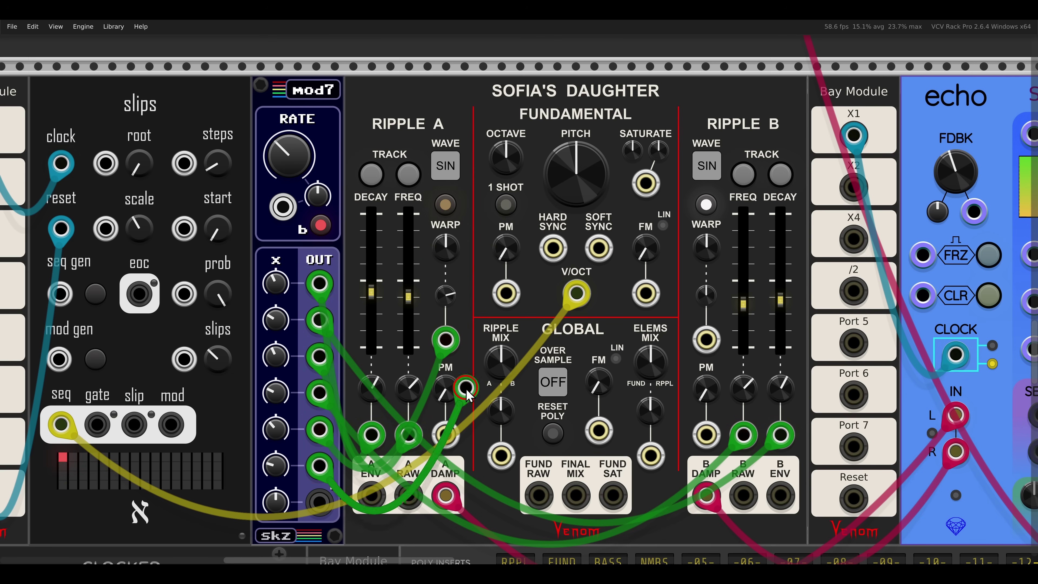
Patch mod7 output 6 to Ripple B's warp CV input with Ripple J-curve mode, and adjust both ripples' warp CV amounts.
right_click(709, 214)
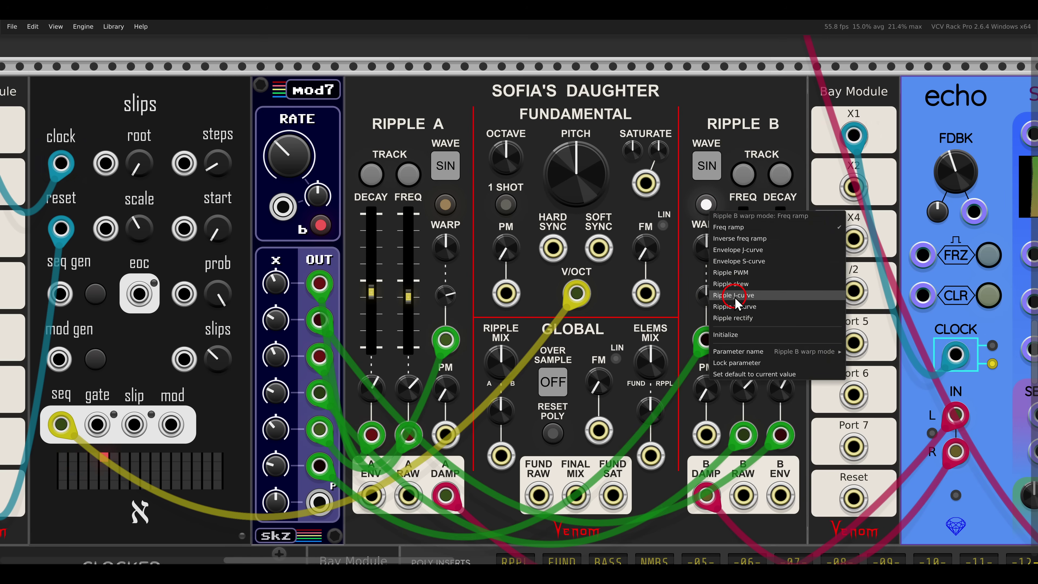
click(717, 296)
drag(700, 278, 693, 245)
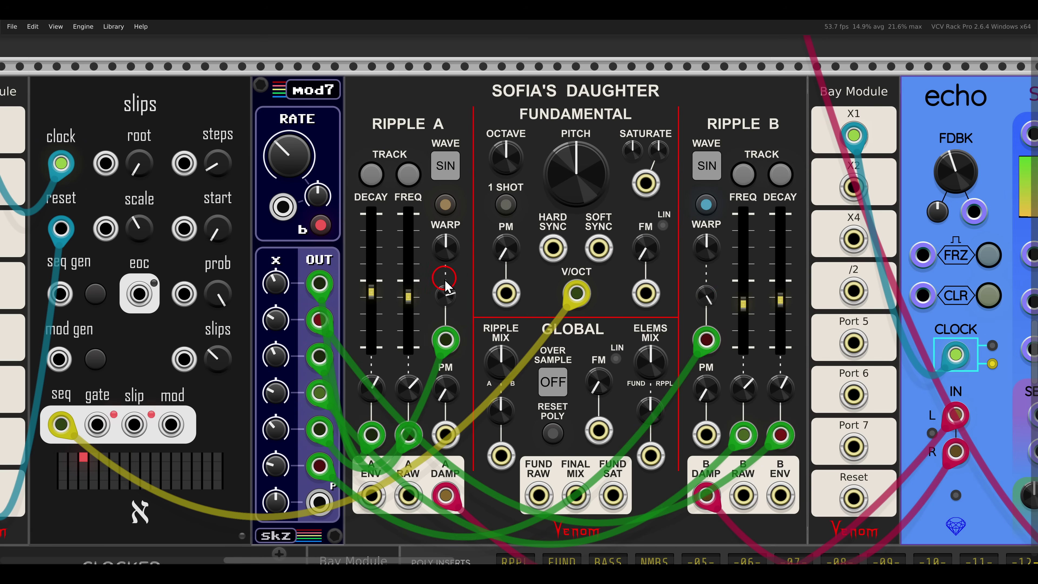
drag(450, 292, 449, 265)
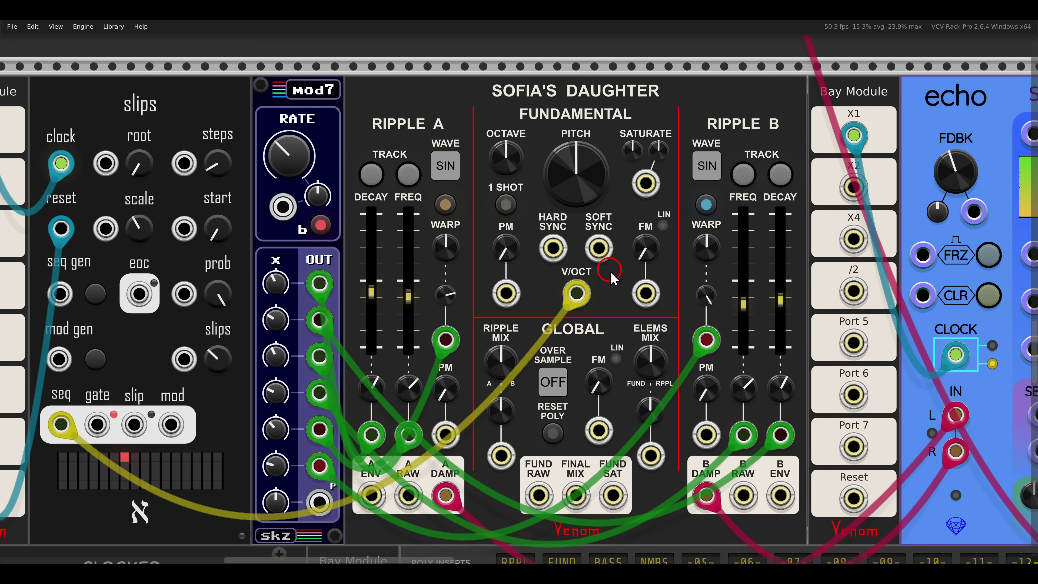
Patch the Fund Sat output to the mixer's FUND left input, and move that cable's source to the Fund Raw output.
scroll(611, 274, down, 3)
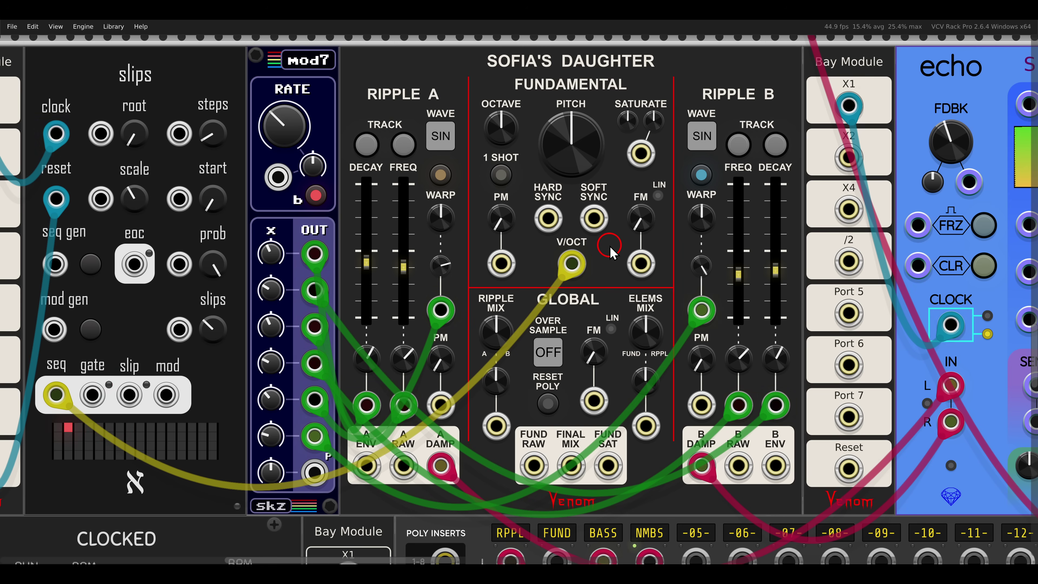
scroll(612, 252, down, 5)
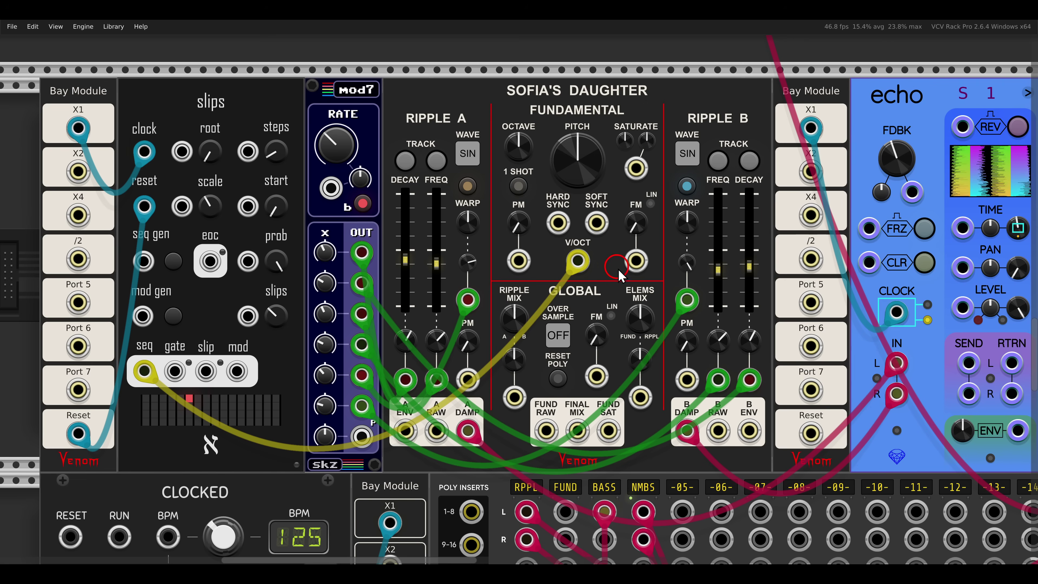
scroll(615, 256, up, 4)
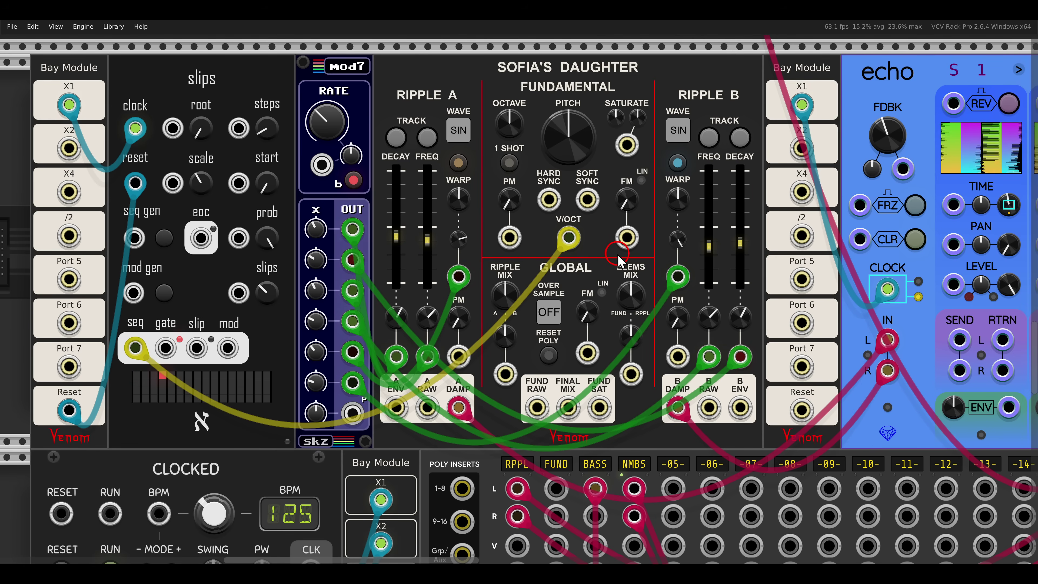
drag(599, 407, 557, 489)
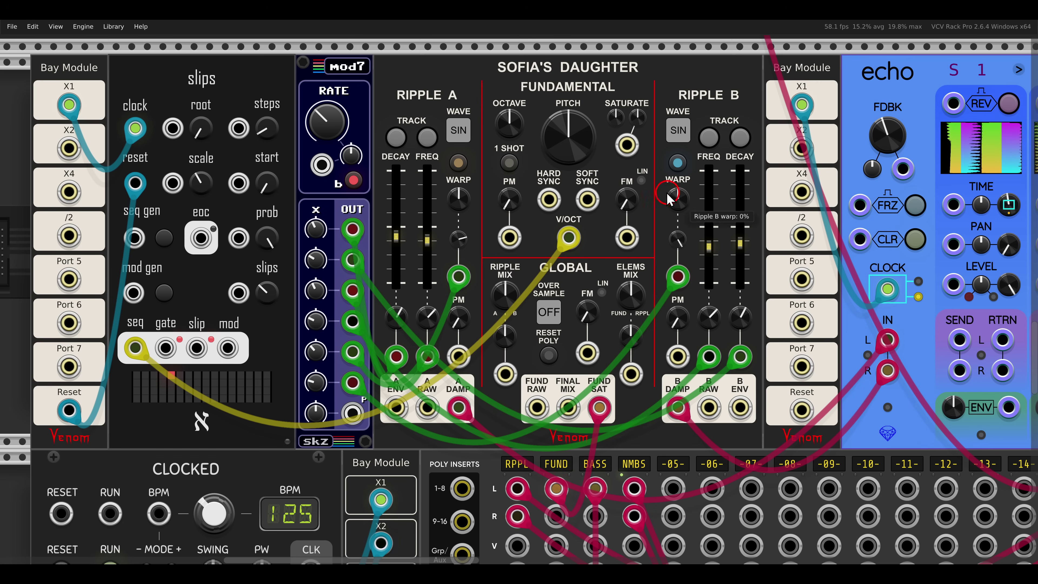
mouse_move(615, 119)
mouse_down()
mouse_move(608, 152)
mouse_move(600, 49)
mouse_move(614, 217)
mouse_move(592, 74)
mouse_move(605, 118)
mouse_up()
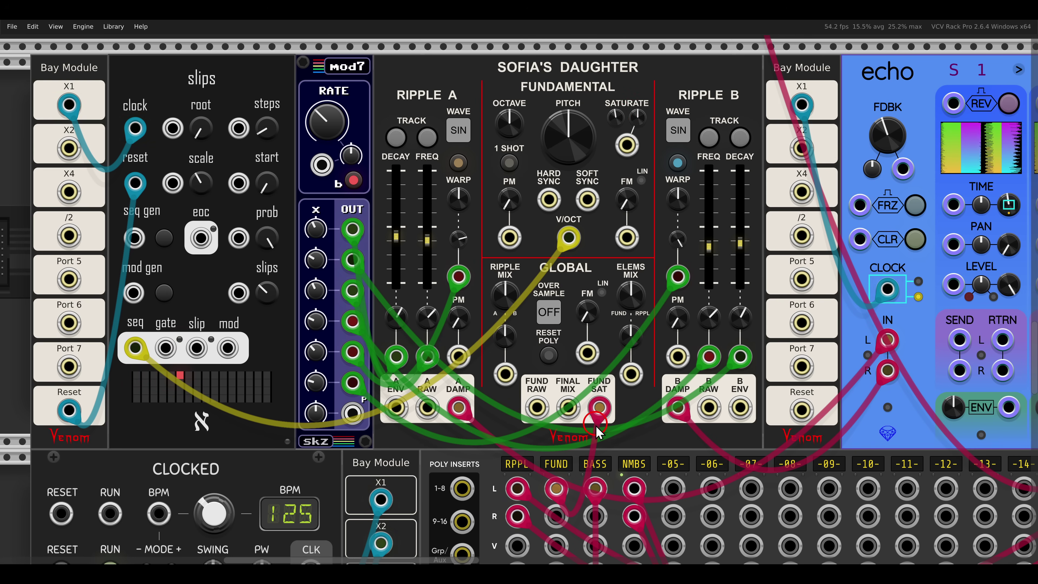
drag(600, 407, 537, 407)
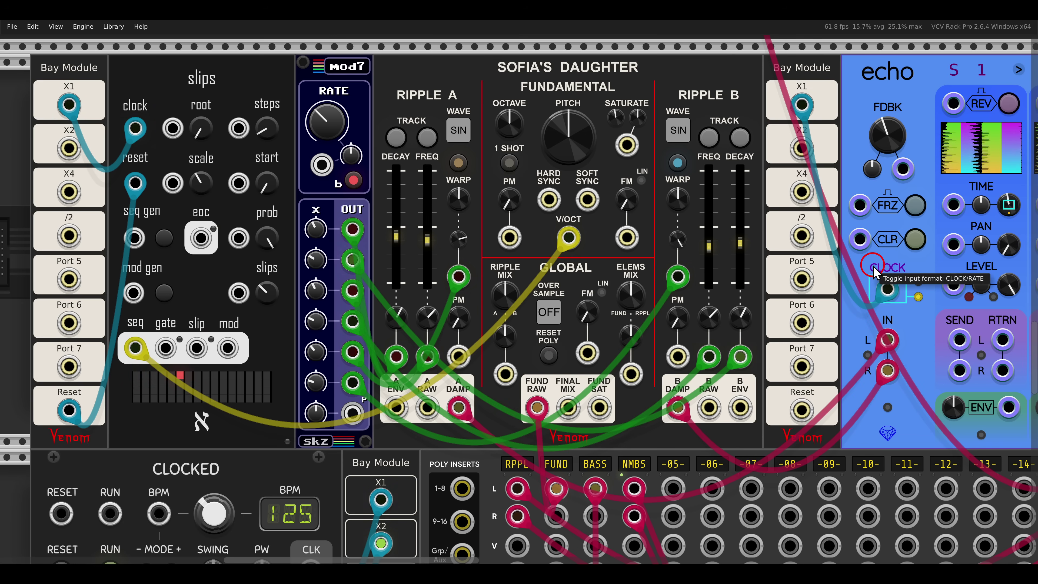
Turn the echo module's Mix fully up.
scroll(566, 380, right, 5)
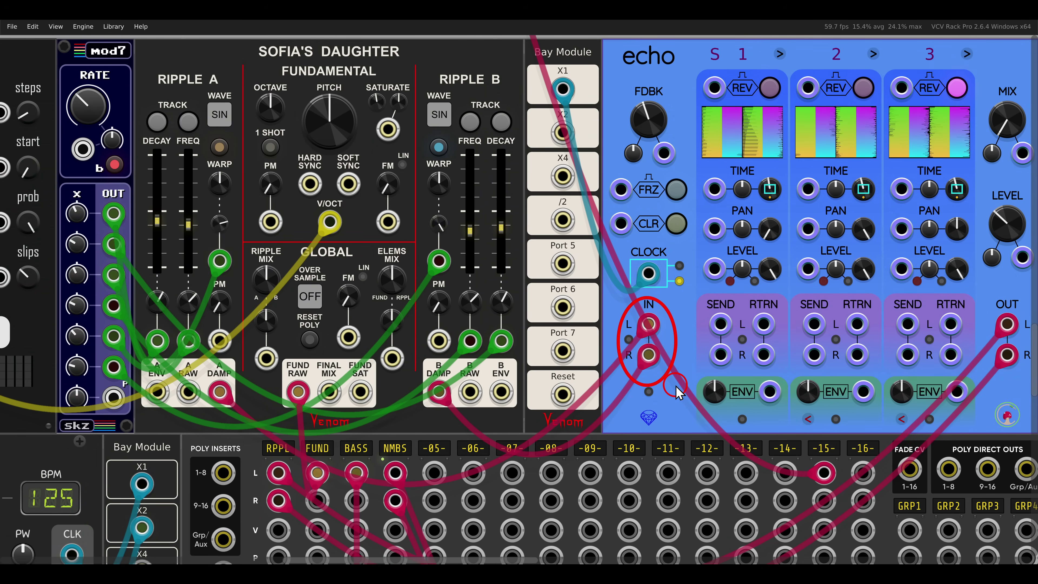
scroll(605, 294, right, 5)
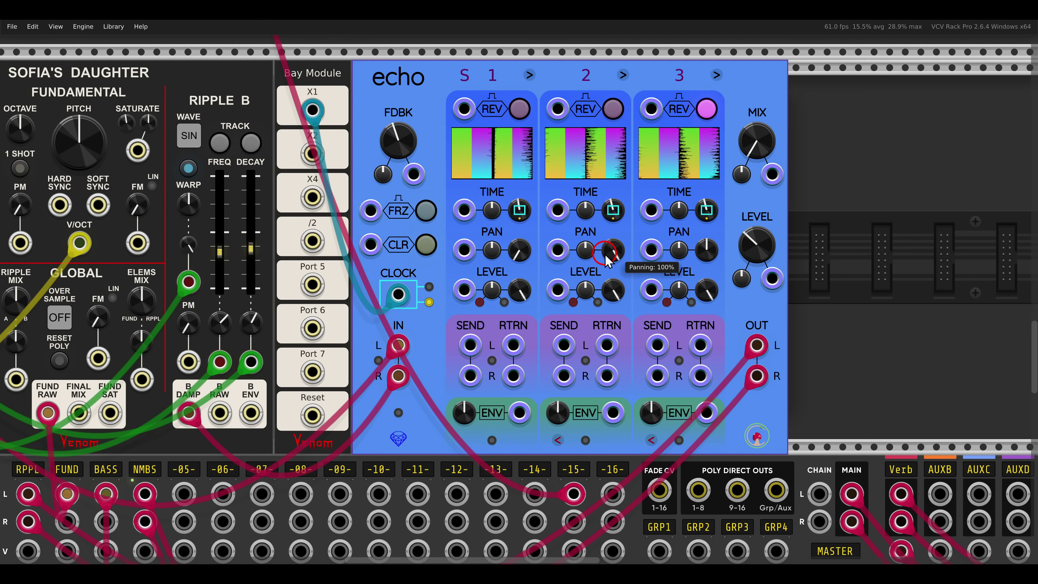
mouse_move(761, 150)
drag(762, 151, 730, 41)
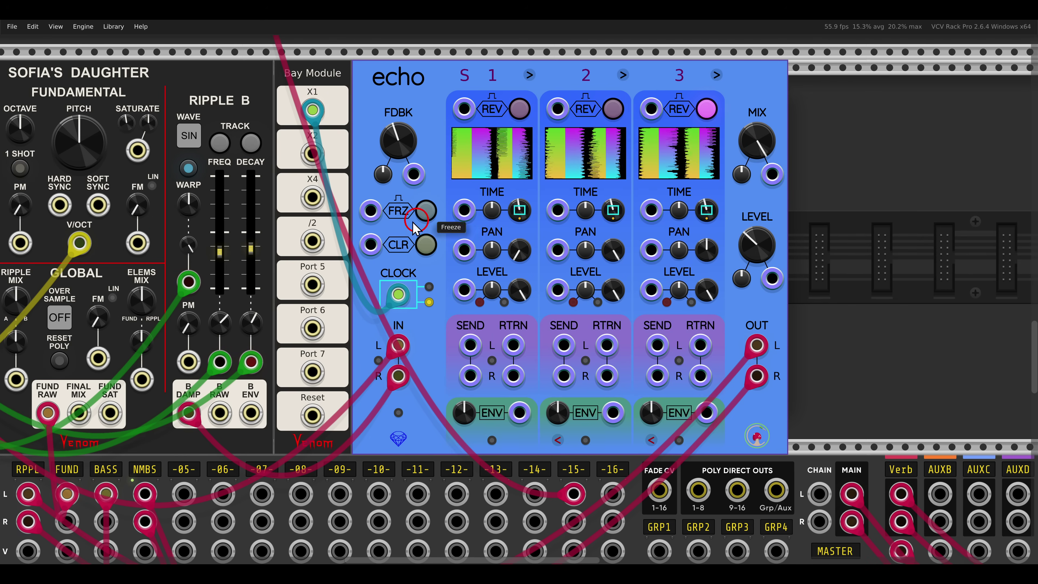
Unmute and solo the BASS channel fed by the stepSeq-driven Sofia's Daughter.
scroll(540, 231, down, 3)
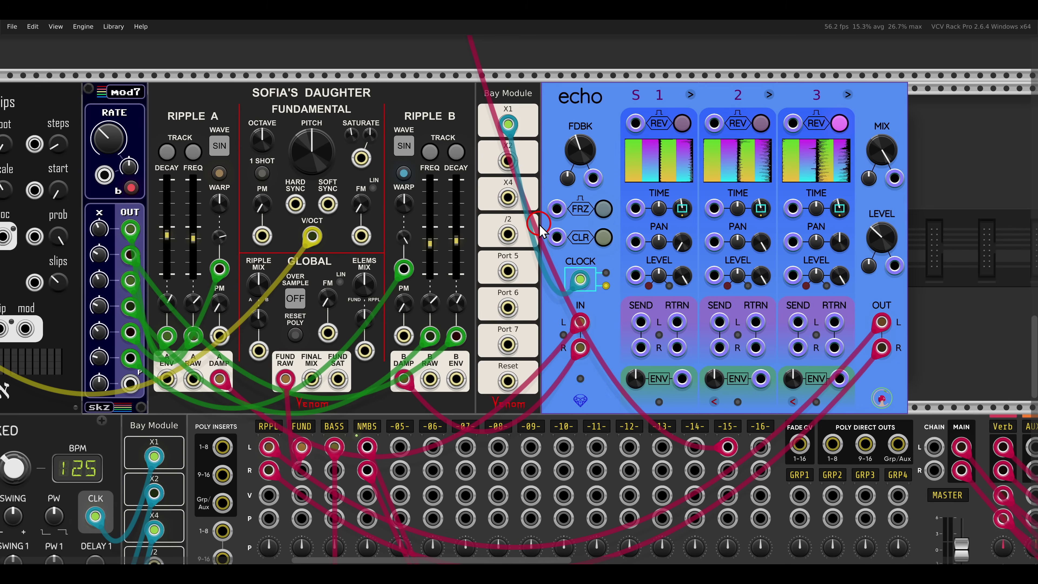
drag(540, 231, 644, 231)
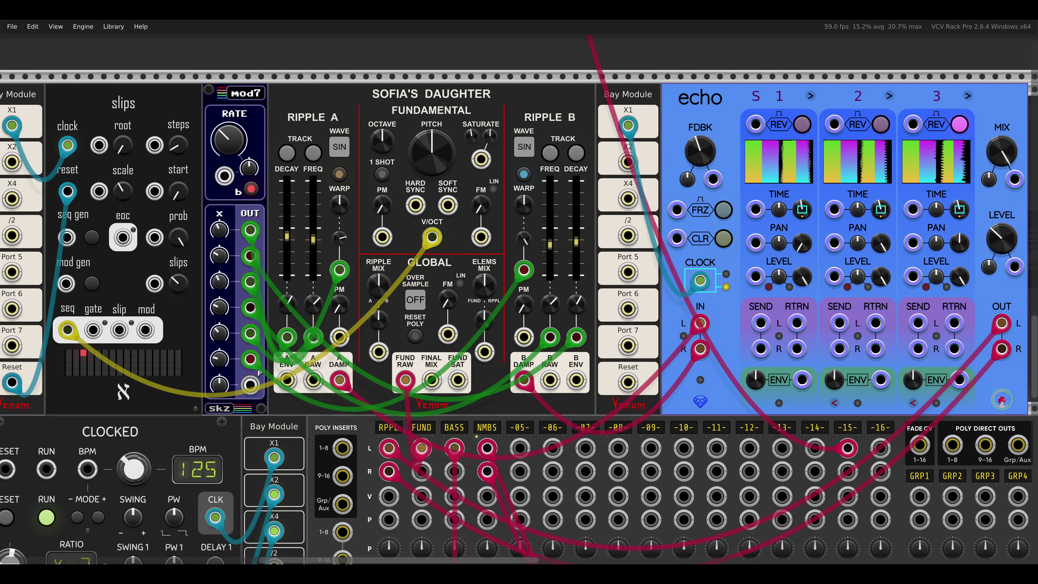
scroll(625, 319, down, 15)
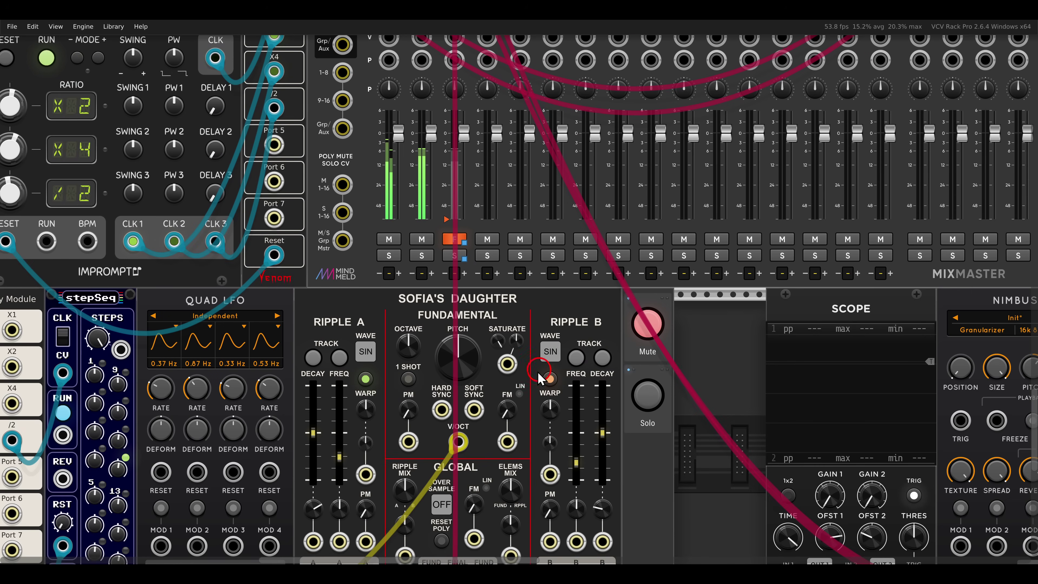
scroll(704, 222, left, 5)
drag(702, 223, 727, 217)
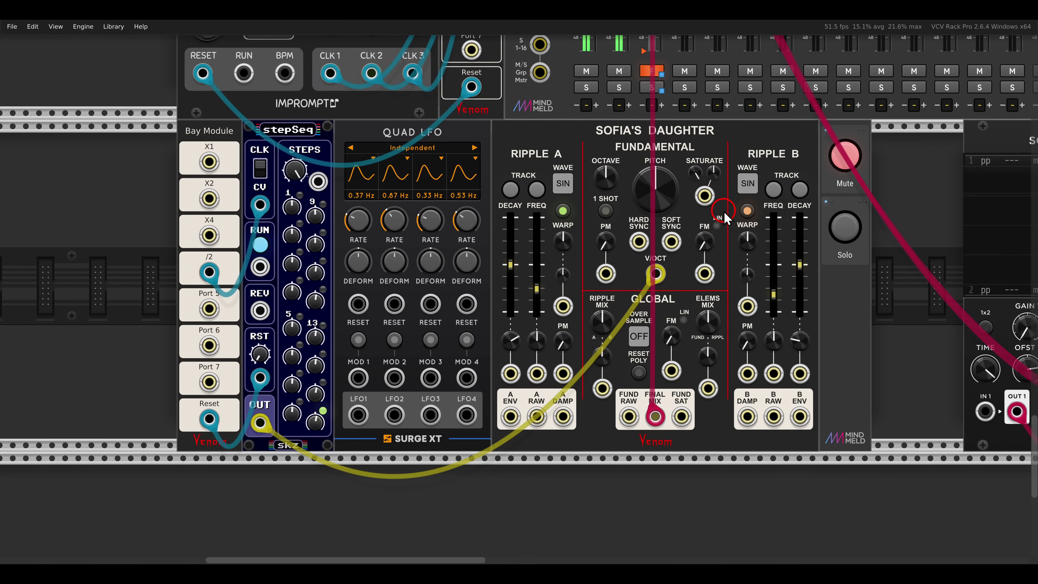
mouse_move(259, 111)
mouse_down()
mouse_move(293, 148)
mouse_move(334, 156)
mouse_up()
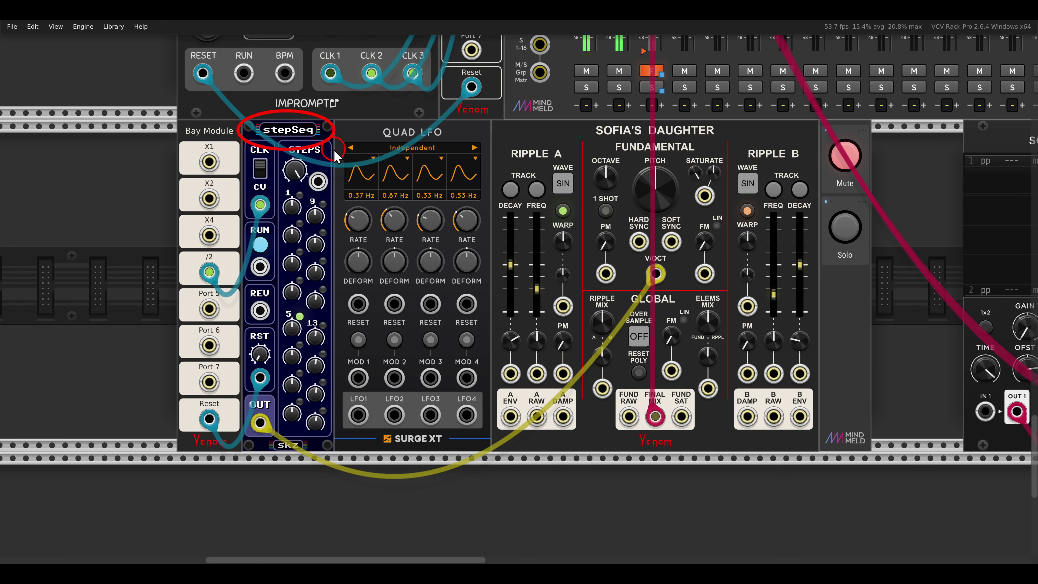
drag(638, 384, 680, 442)
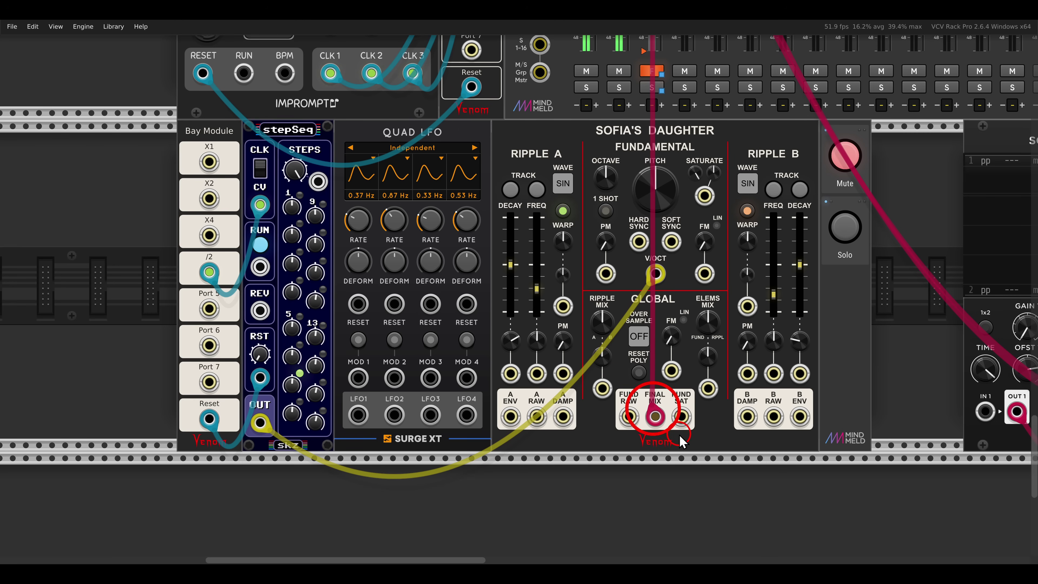
click(845, 155)
click(845, 227)
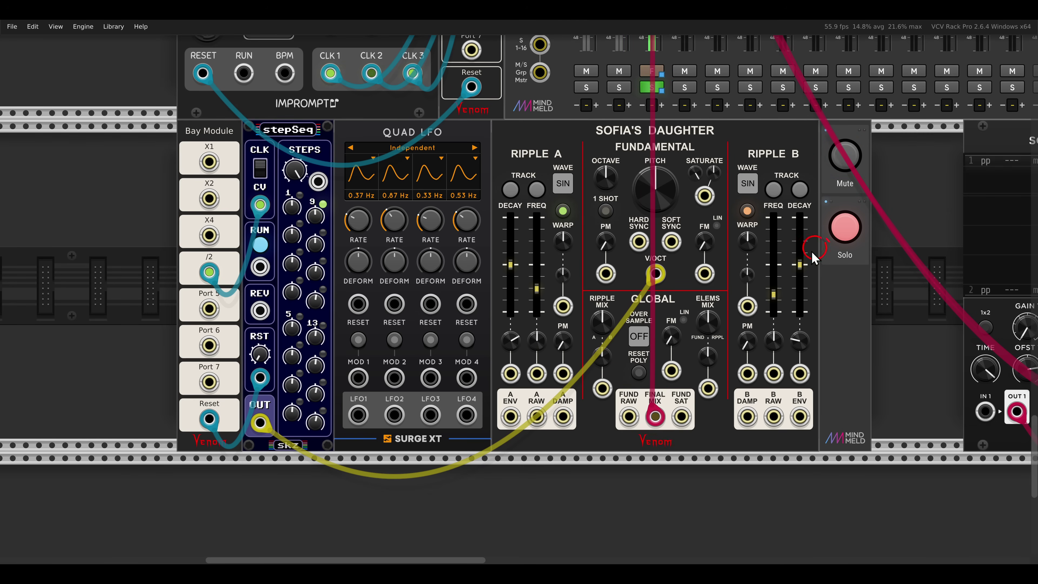
Raise the Ripple A and Ripple B frequency ratios slightly on the bass Sofia's Daughter.
scroll(582, 290, up, 3)
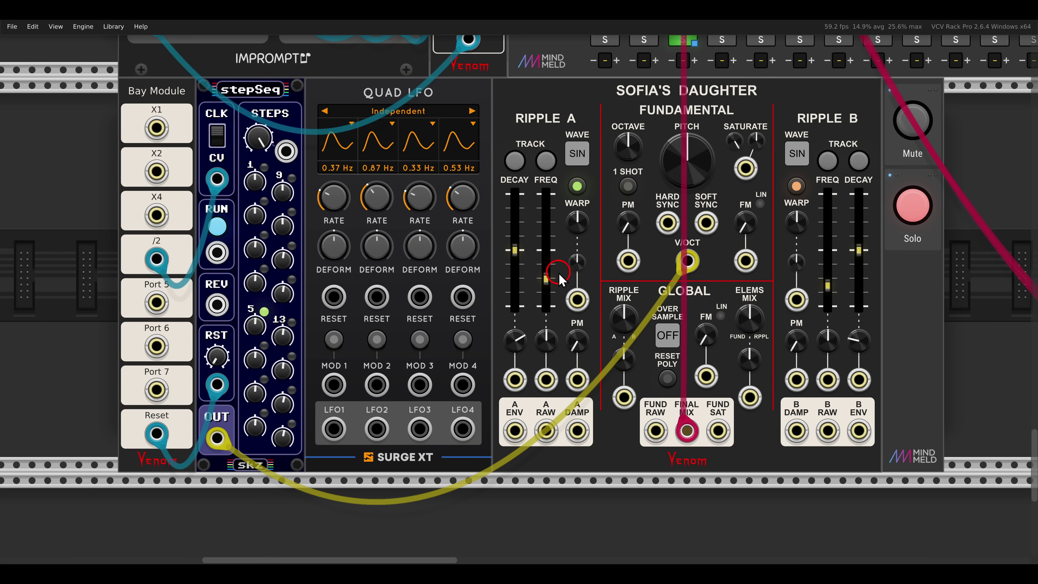
drag(548, 264, 547, 275)
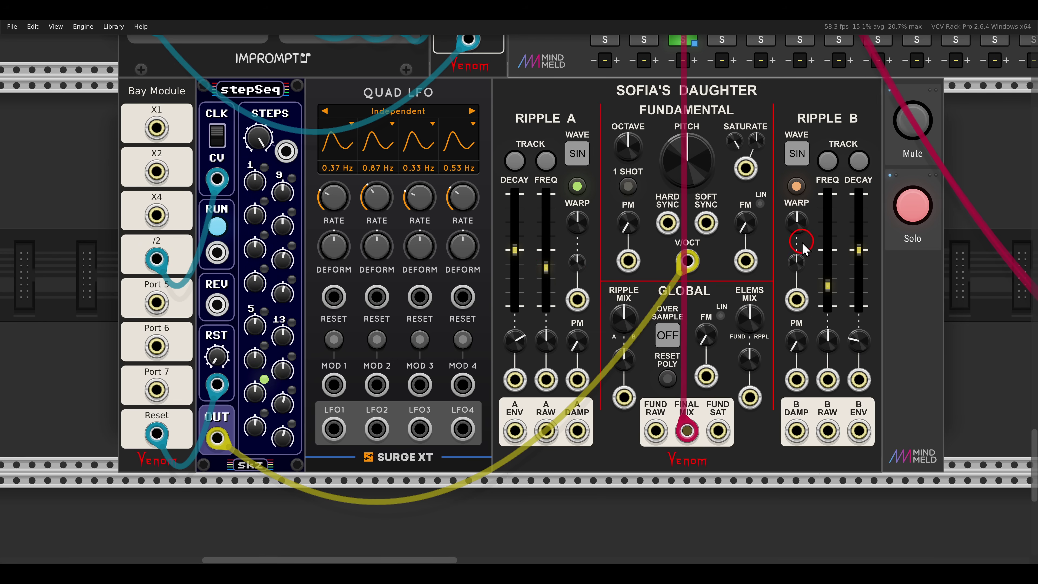
click(829, 285)
drag(830, 258, 829, 280)
Enable V/Oct tracking for frequency ratio and decay on both bass ripples, and raise Ripple A's frequency ratio slightly.
click(825, 163)
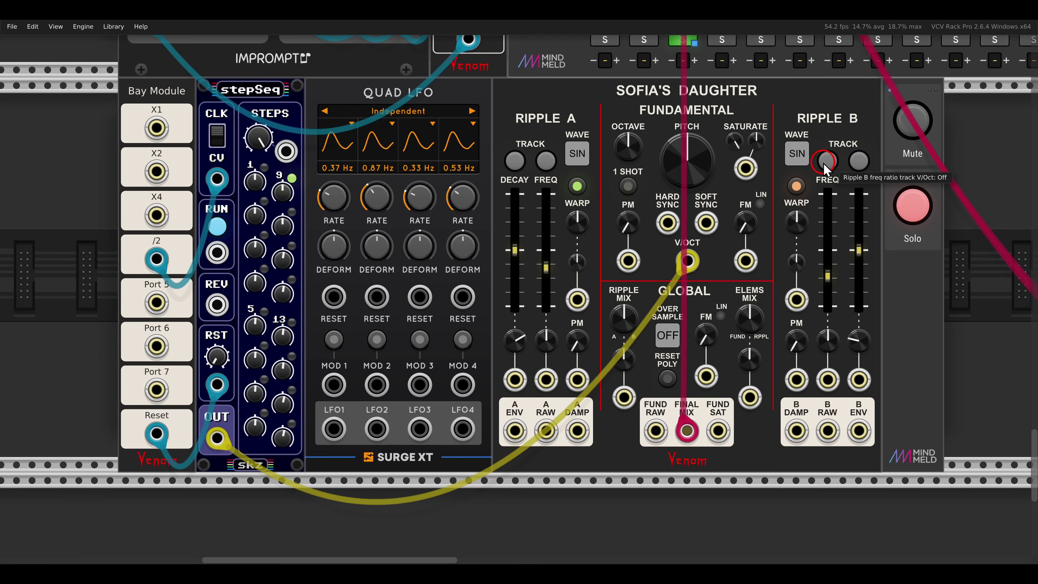
click(826, 162)
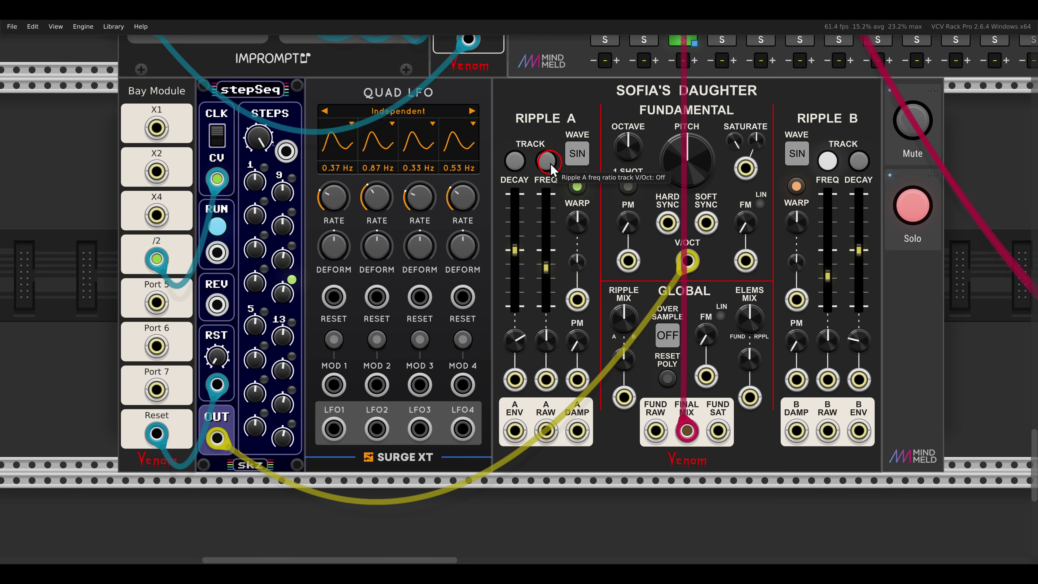
click(517, 163)
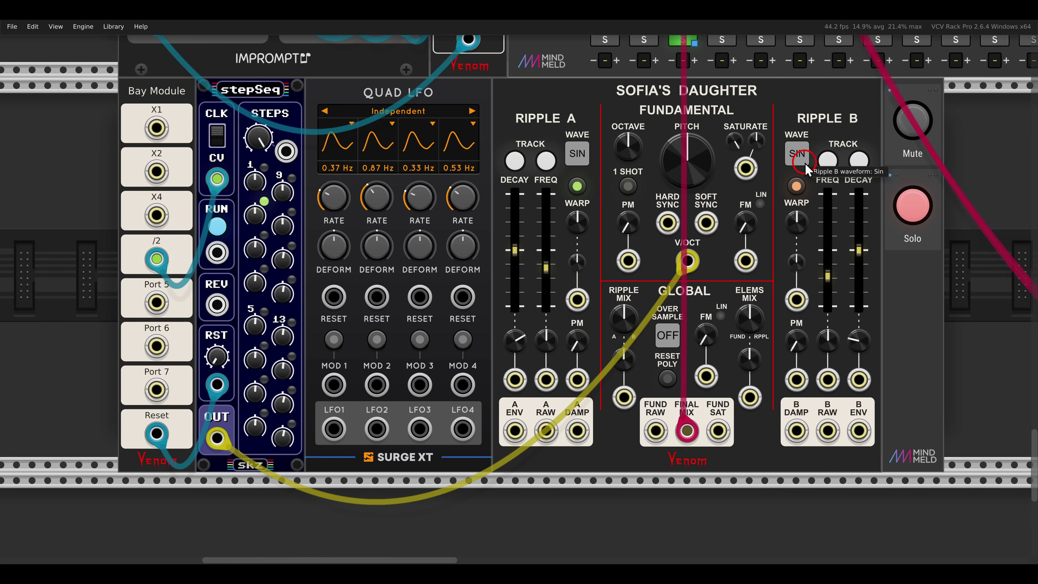
click(547, 269)
drag(551, 270, 551, 267)
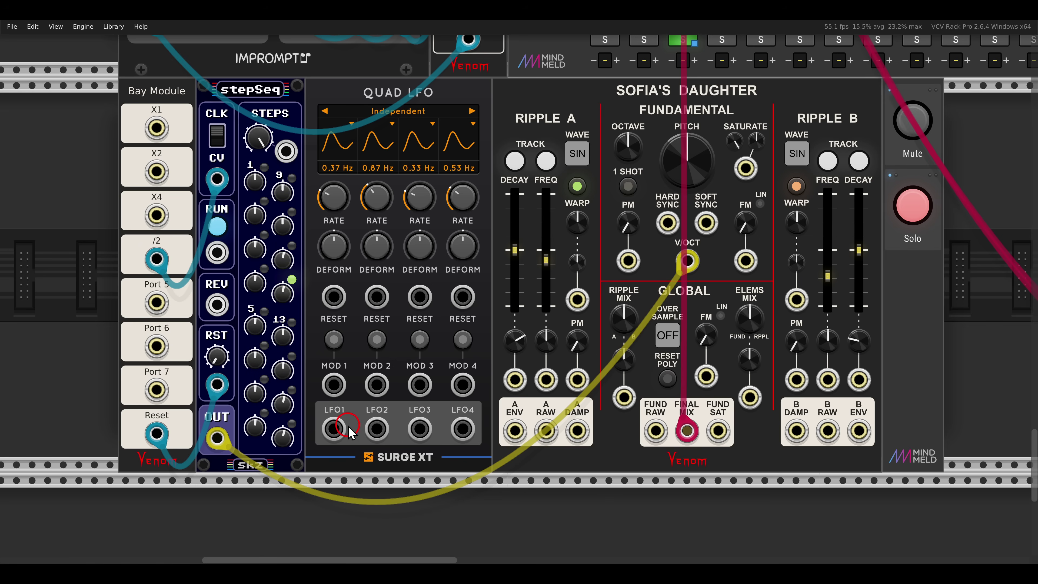
Patch LFO1 to Ripple A's warp CV input and LFO2 to Ripple B's on the bass Sofia's Daughter, turning up both CV amounts.
drag(333, 429, 576, 298)
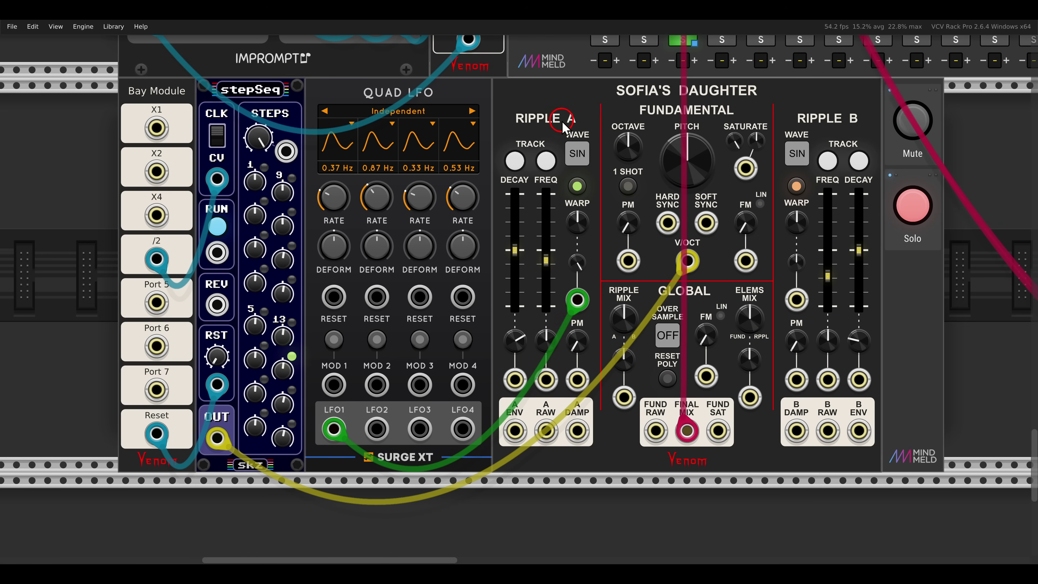
drag(377, 429, 797, 299)
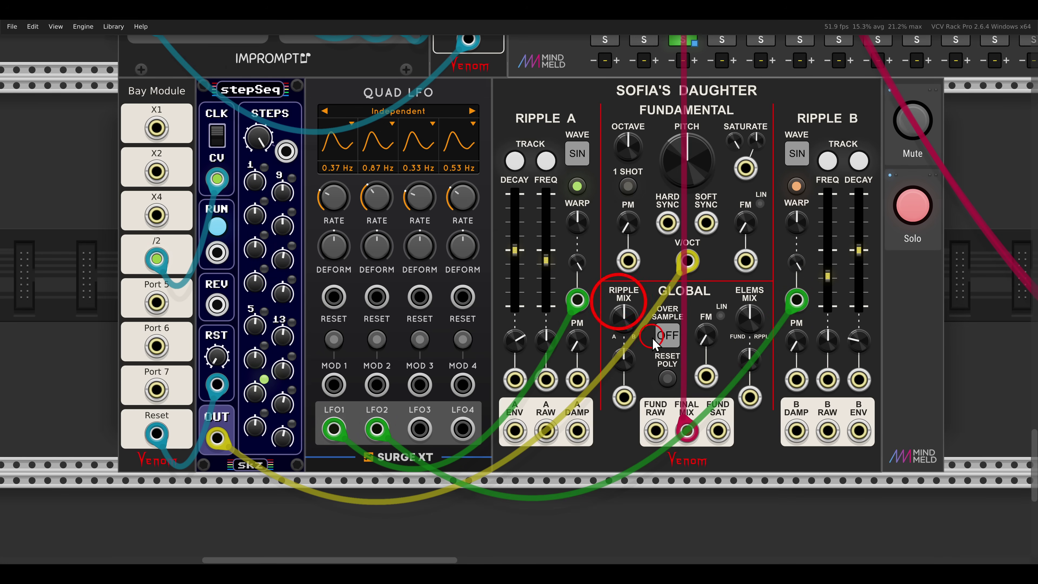
Vary the ripple A/B mix on the bass Sofia's Daughter and patch LFO3 to its CV input, adjusting the CV amount.
drag(635, 332, 625, 400)
drag(635, 460, 630, 374)
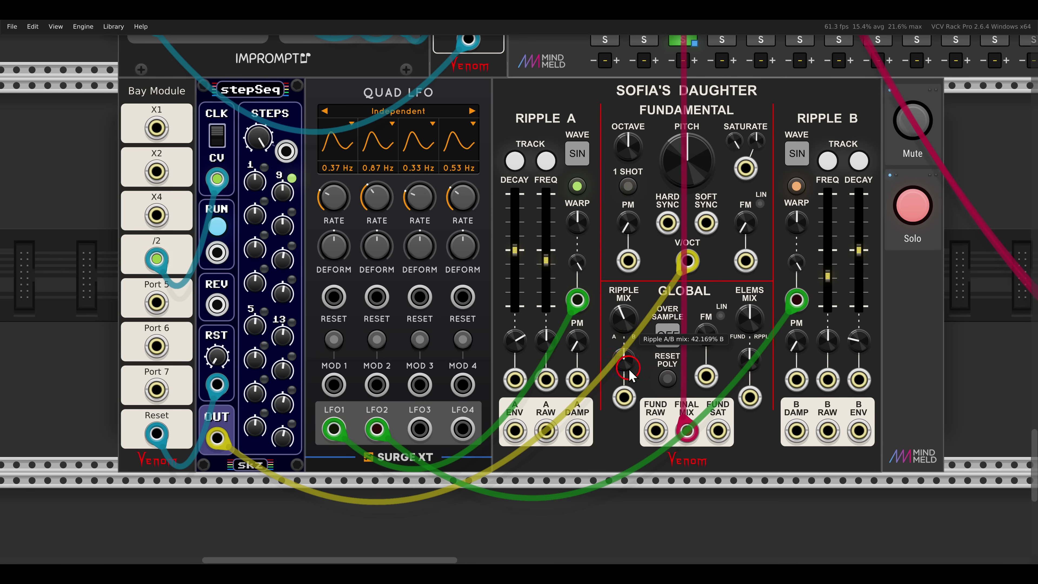
drag(630, 457, 603, 221)
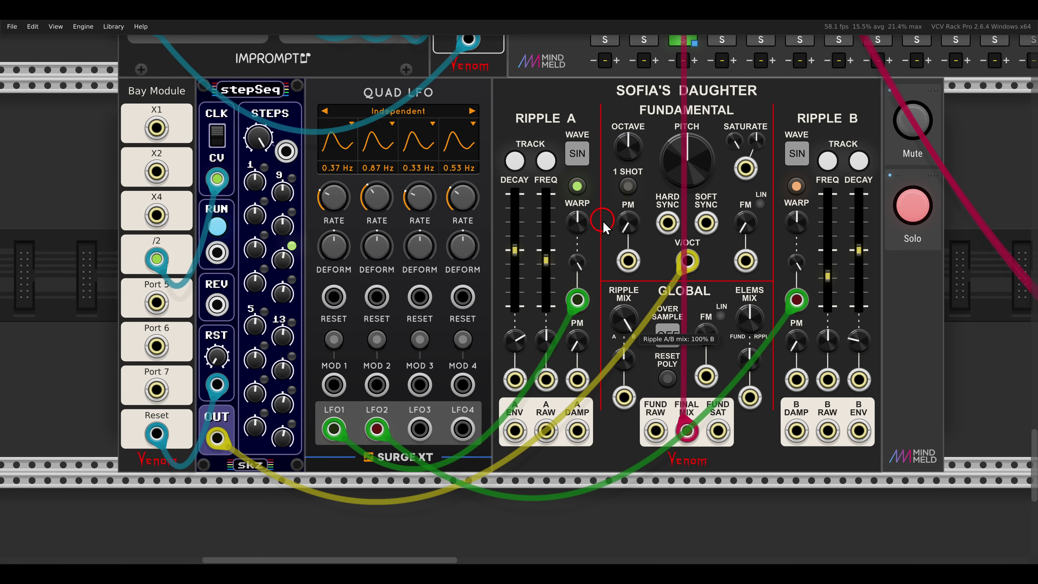
drag(633, 462, 631, 359)
drag(420, 429, 624, 397)
drag(604, 303, 599, 235)
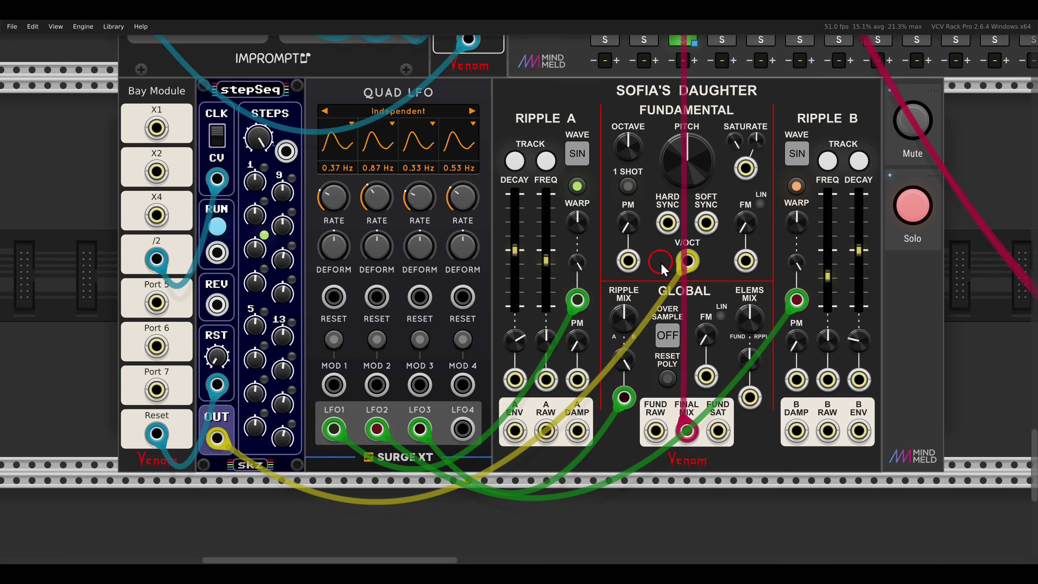
Lean the bass Sofia's Daughter's elements mix toward the fundamental and patch LFO4 to its CV input.
mouse_move(750, 318)
mouse_down()
mouse_move(752, 431)
mouse_move(731, 311)
mouse_up()
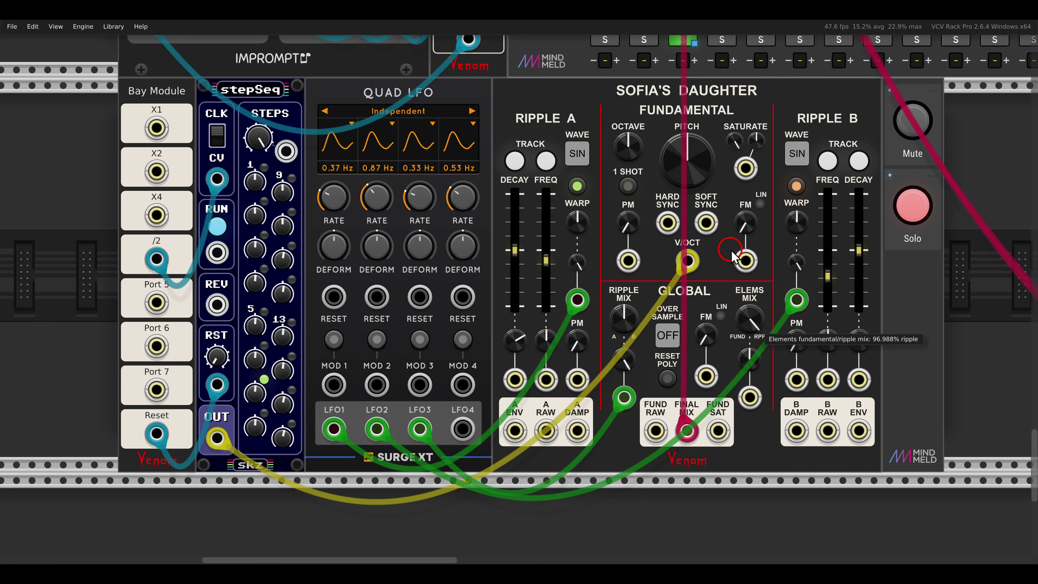
drag(731, 255, 745, 288)
drag(750, 397, 463, 428)
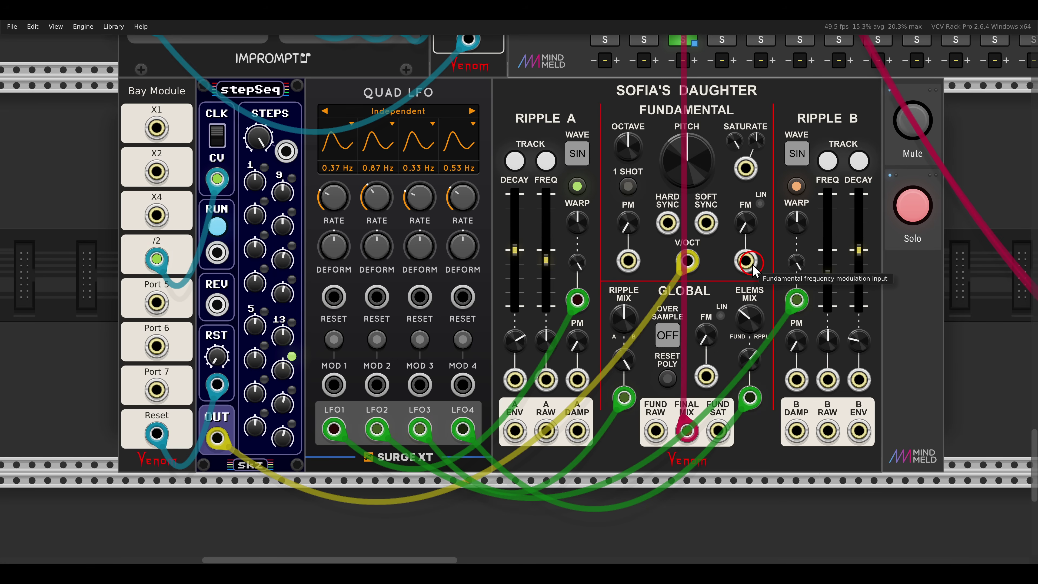
Unsolo the bass voice and patch its Ripple A and Ripple B raw outputs to the scope's two inputs.
click(915, 210)
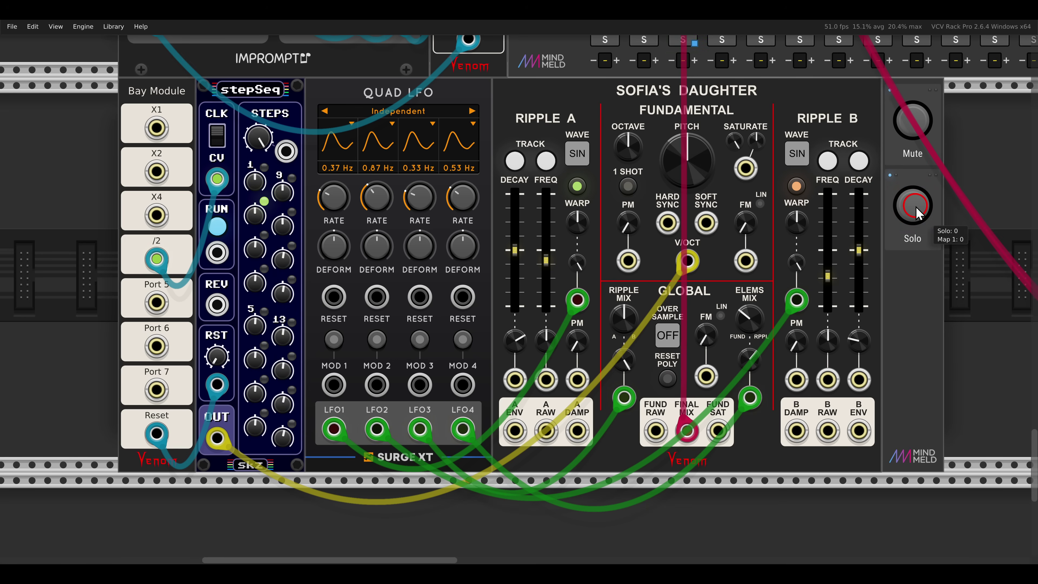
scroll(735, 246, down, 2)
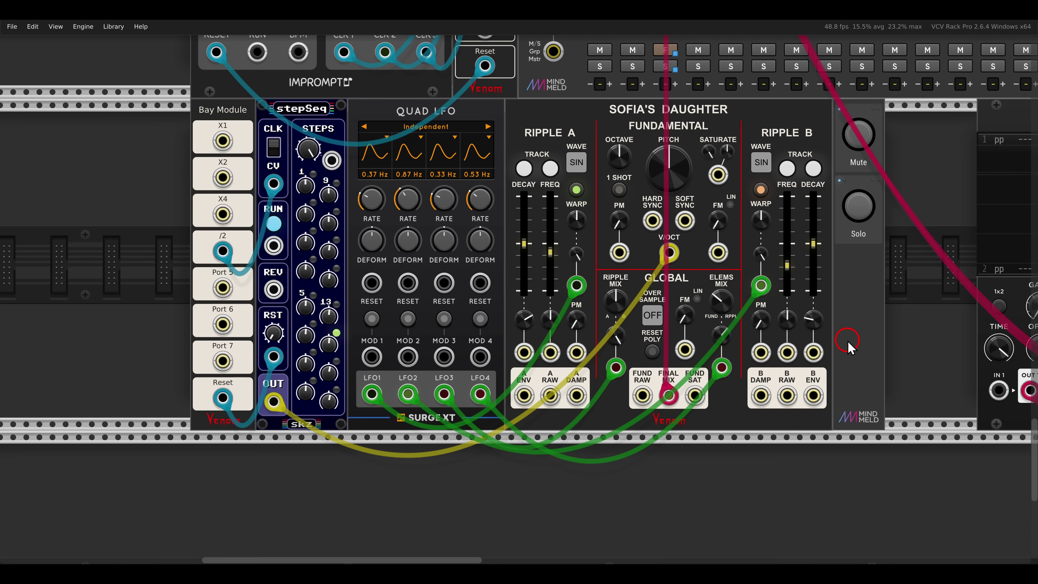
scroll(645, 308, down, 4)
scroll(679, 309, up, 3)
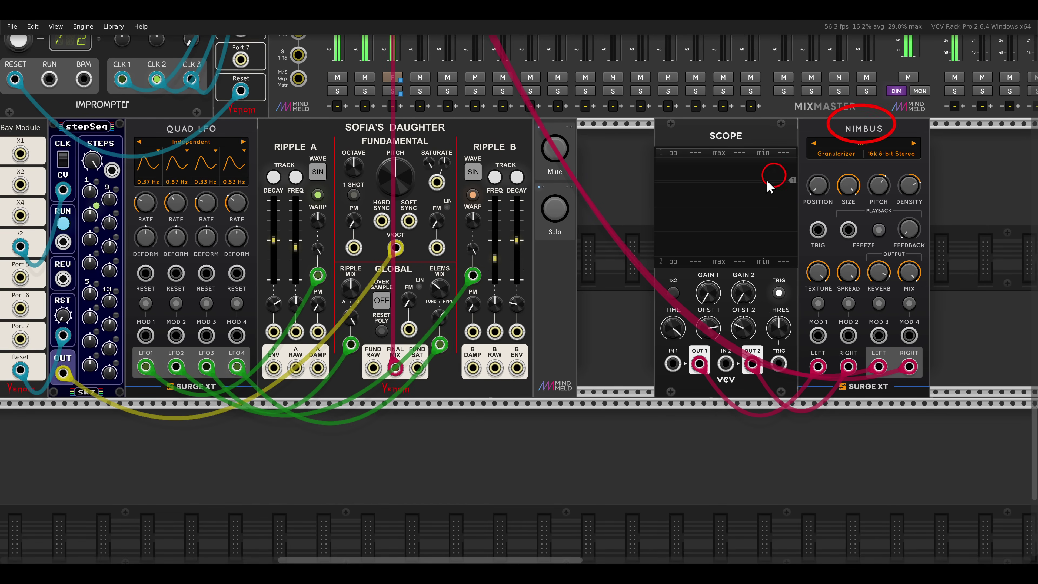
drag(295, 368, 673, 364)
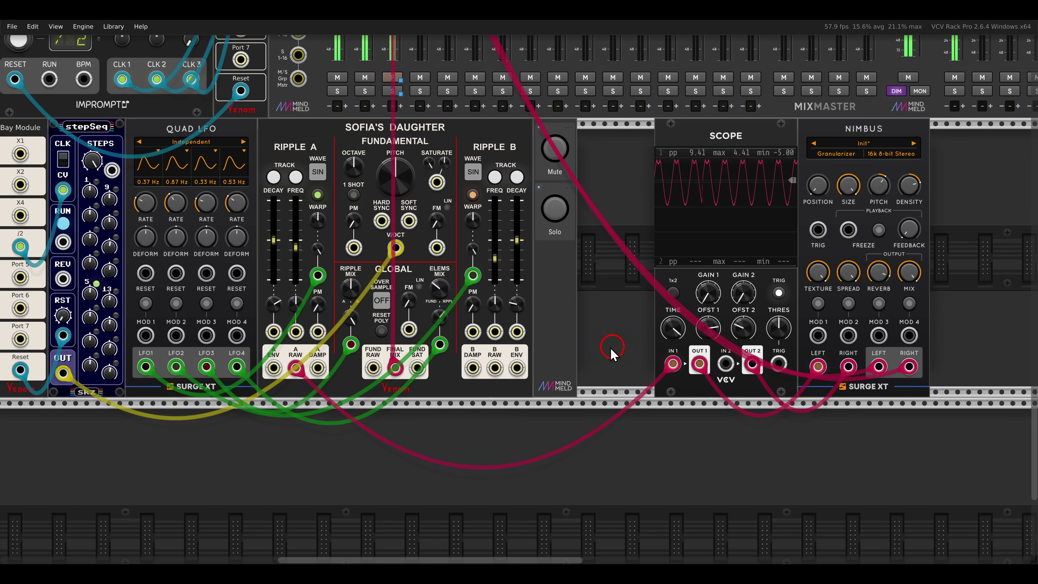
drag(495, 368, 726, 363)
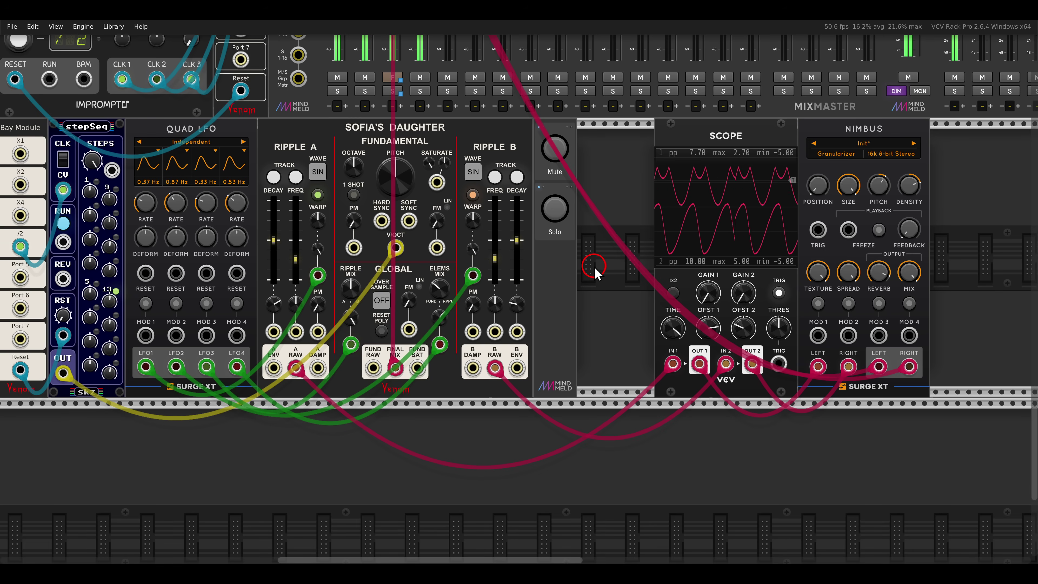
scroll(595, 272, down, 3)
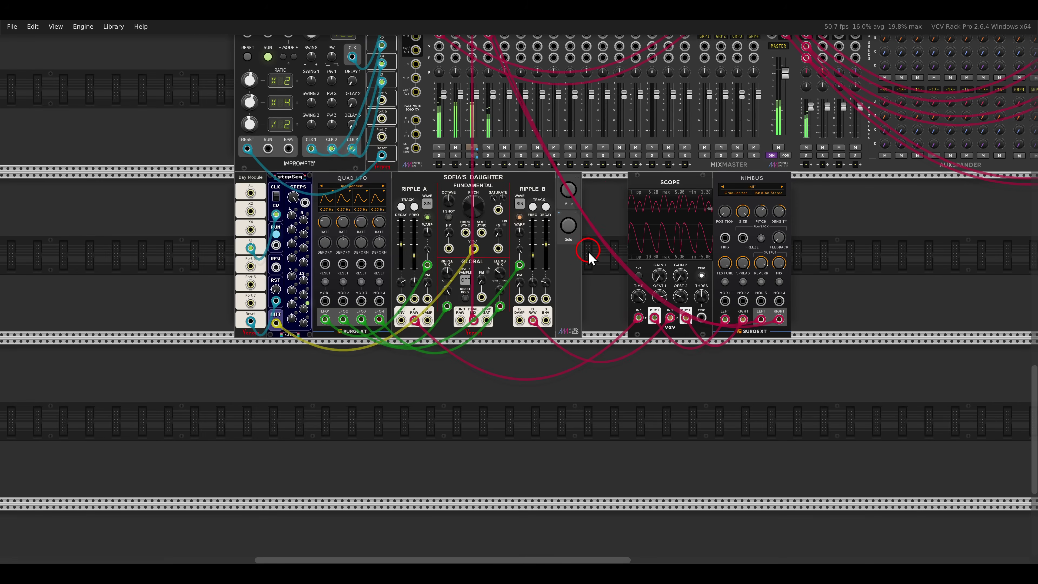
Unmute the slips-driven Sofia's Daughter and patch its Ripple A raw output to Ripple B's PM input, adjusting the modulation amount.
drag(618, 185, 620, 393)
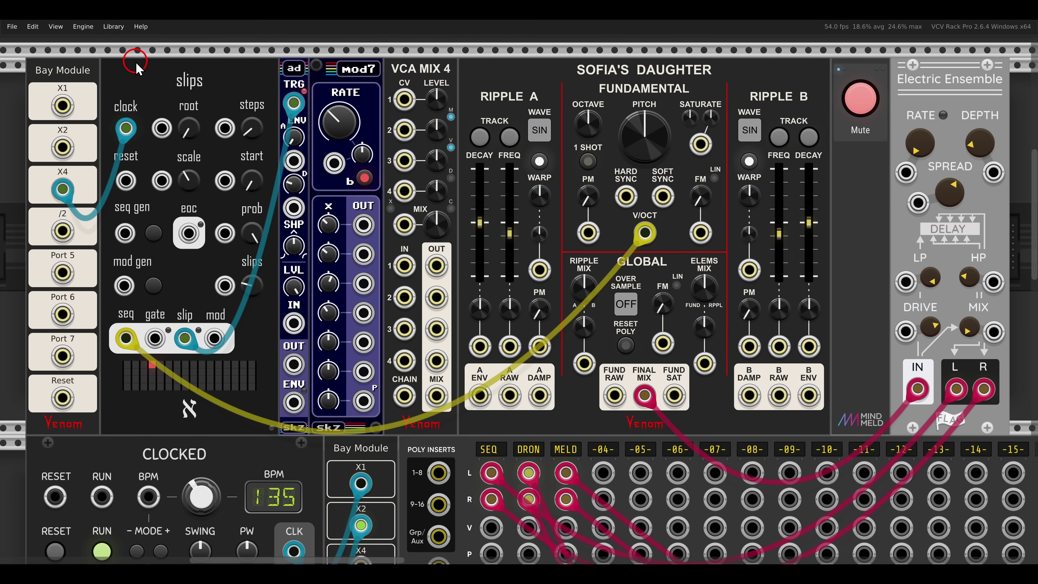
drag(135, 63, 214, 100)
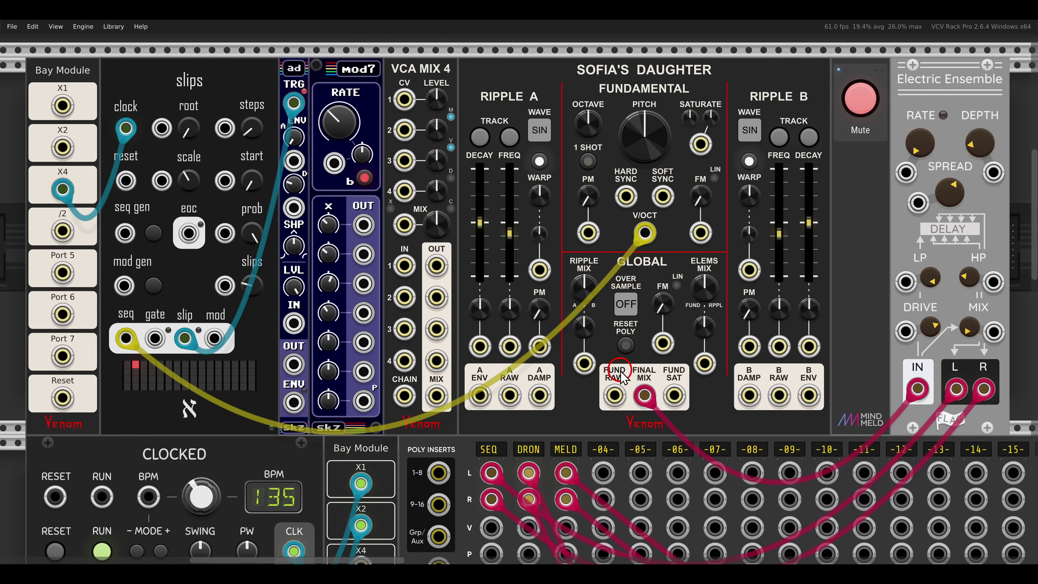
mouse_move(654, 362)
mouse_down()
mouse_move(613, 404)
mouse_move(672, 424)
mouse_up()
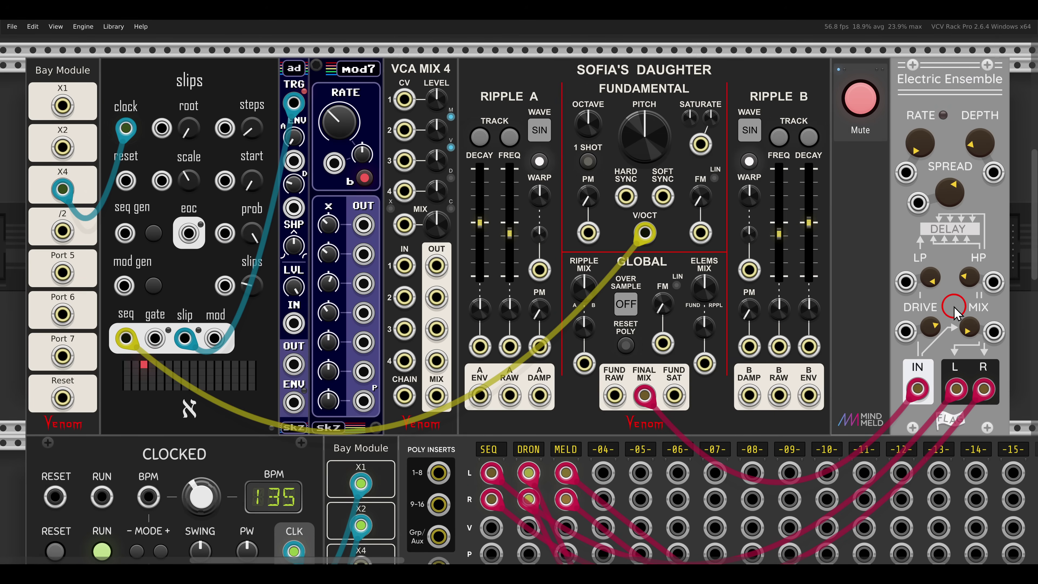
click(859, 96)
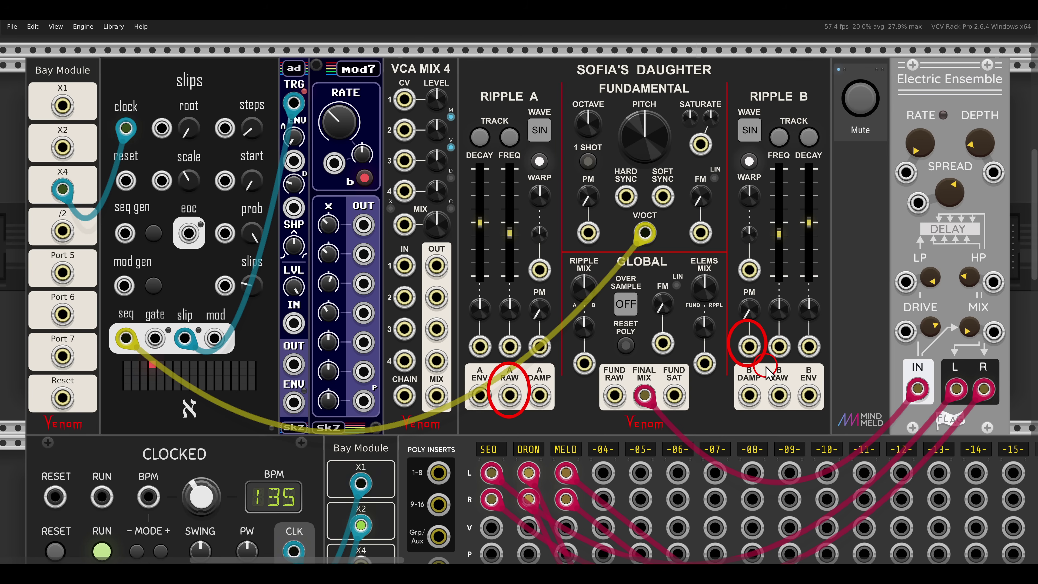
mouse_move(509, 395)
mouse_down()
mouse_move(749, 347)
mouse_move(745, 228)
mouse_up()
drag(743, 192, 745, 240)
drag(744, 196, 756, 161)
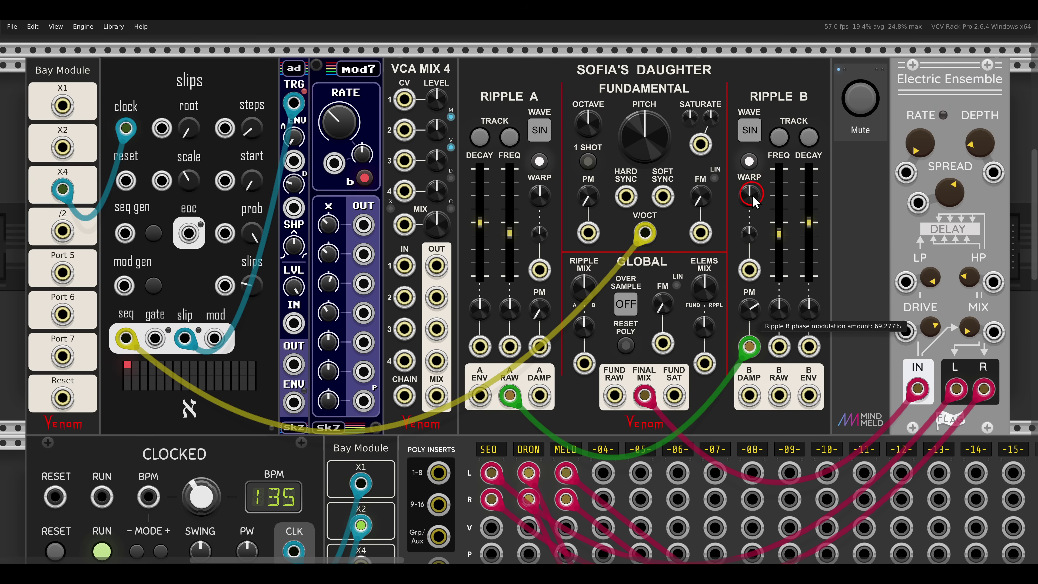
drag(753, 238, 754, 241)
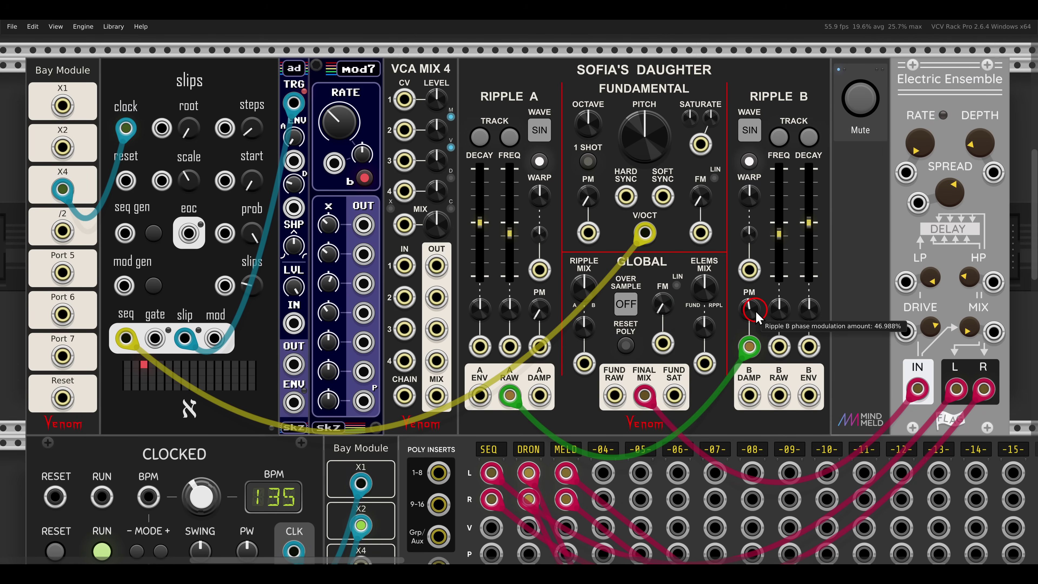
Set the sequenced Sofia's Daughter's oversampling to x4 and Ripple B's phase modulation amount to about 64%.
drag(750, 310, 739, 280)
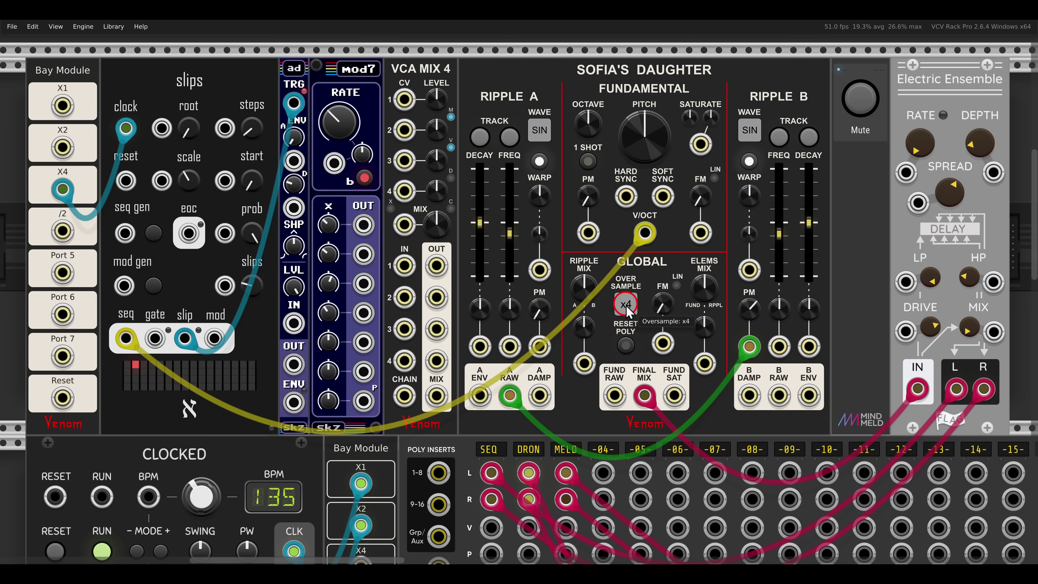
click(740, 312)
mouse_move(751, 313)
mouse_down()
mouse_move(742, 236)
mouse_move(737, 303)
mouse_move(732, 246)
mouse_move(749, 309)
mouse_up()
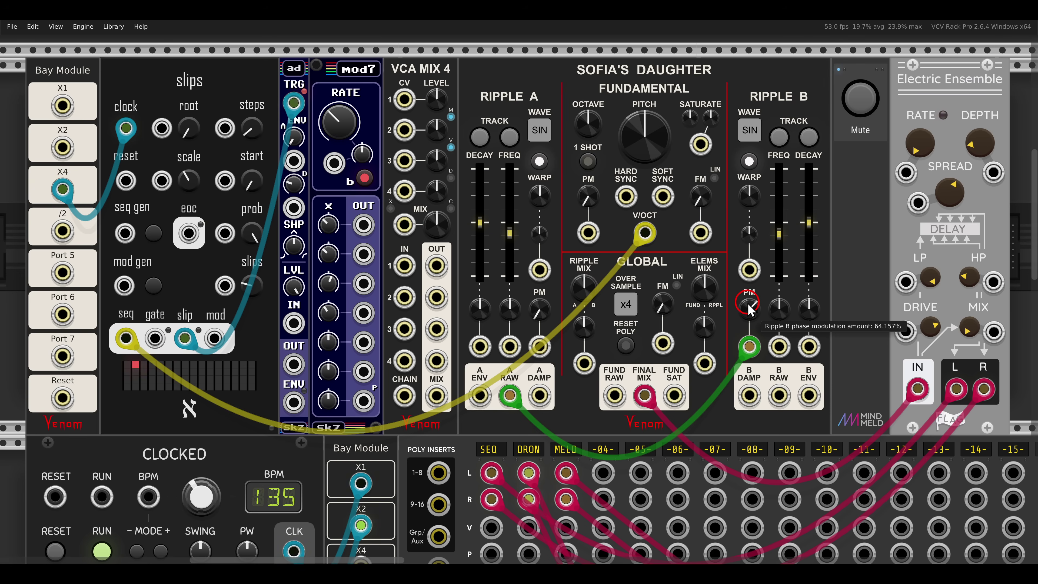
drag(751, 311, 750, 315)
Route Ripple B's phase modulation through VCA MIX 4 channel 1, controlled by mod7 output 1, and raise the modulation amount.
click(741, 348)
mouse_move(749, 349)
mouse_down()
mouse_move(601, 344)
mouse_move(524, 282)
mouse_move(406, 266)
mouse_move(507, 323)
mouse_move(753, 317)
mouse_move(749, 347)
mouse_up()
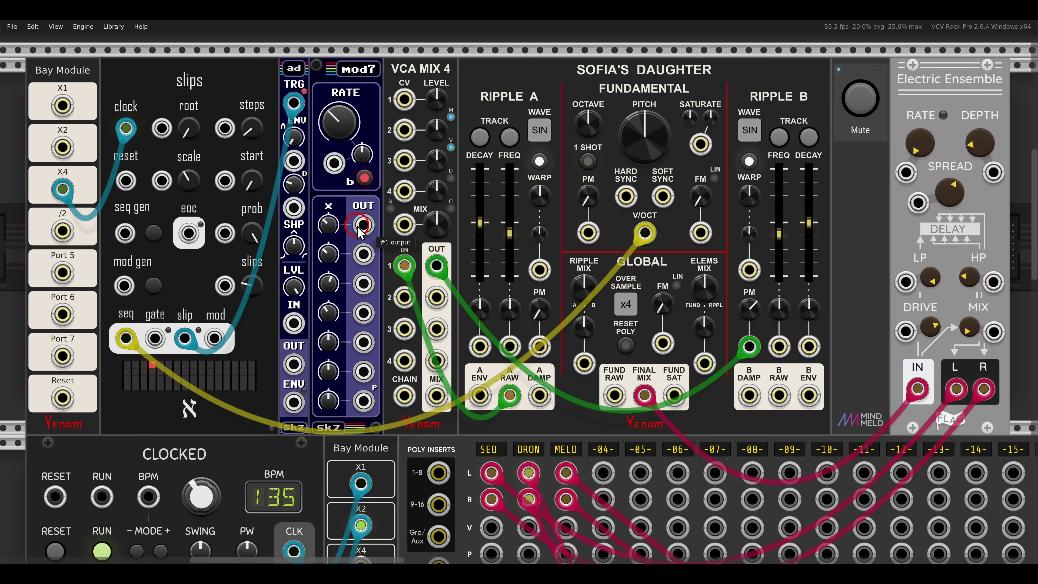
drag(363, 226, 429, 65)
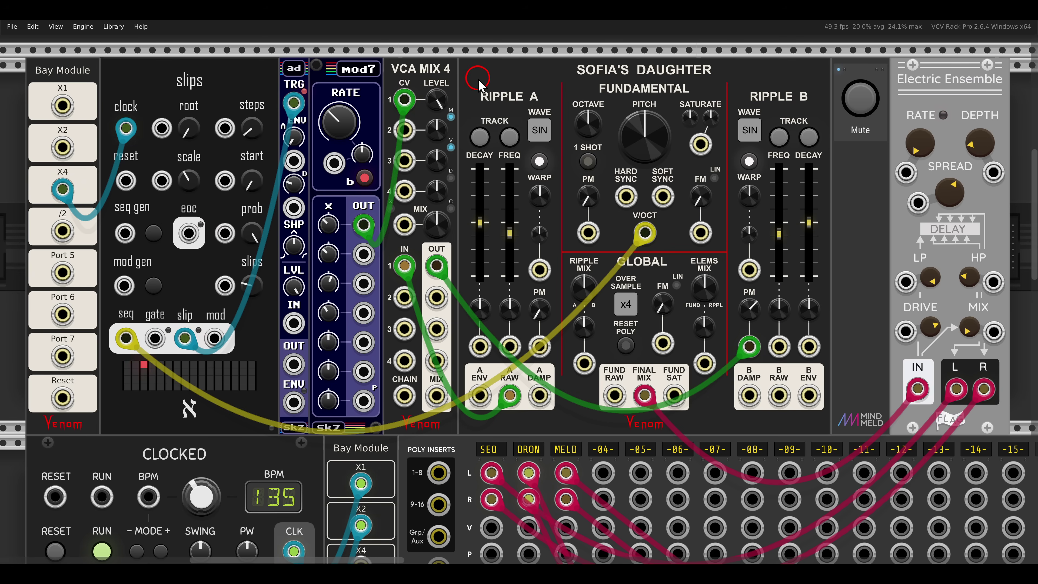
drag(754, 307, 734, 286)
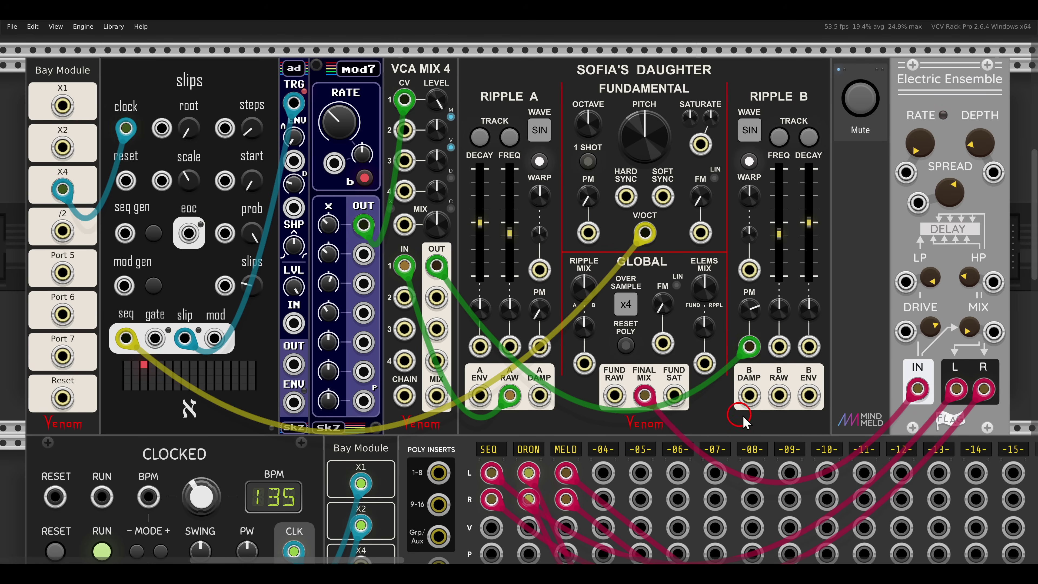
Patch Ripple B's raw output to Ripple A's warp CV input, set the warp mode to Ripple J-curve, and adjust the CV amount.
drag(779, 395, 515, 178)
click(540, 161)
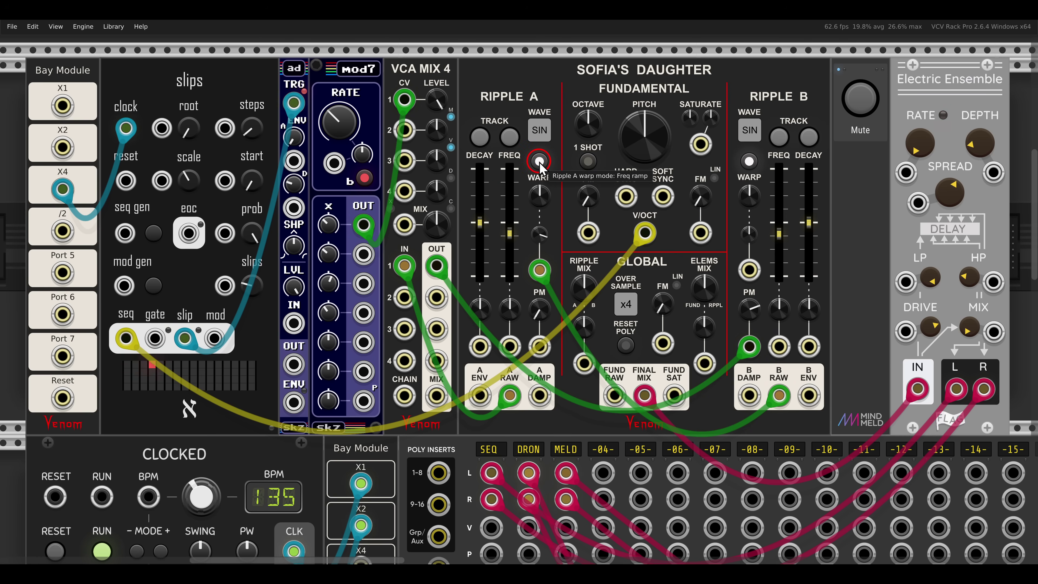
click(540, 161)
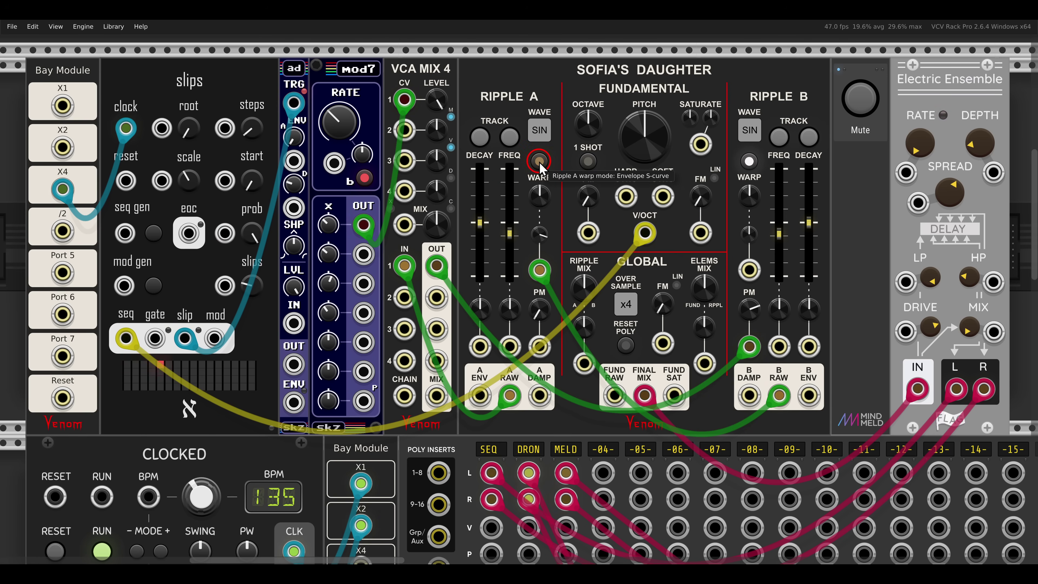
click(539, 161)
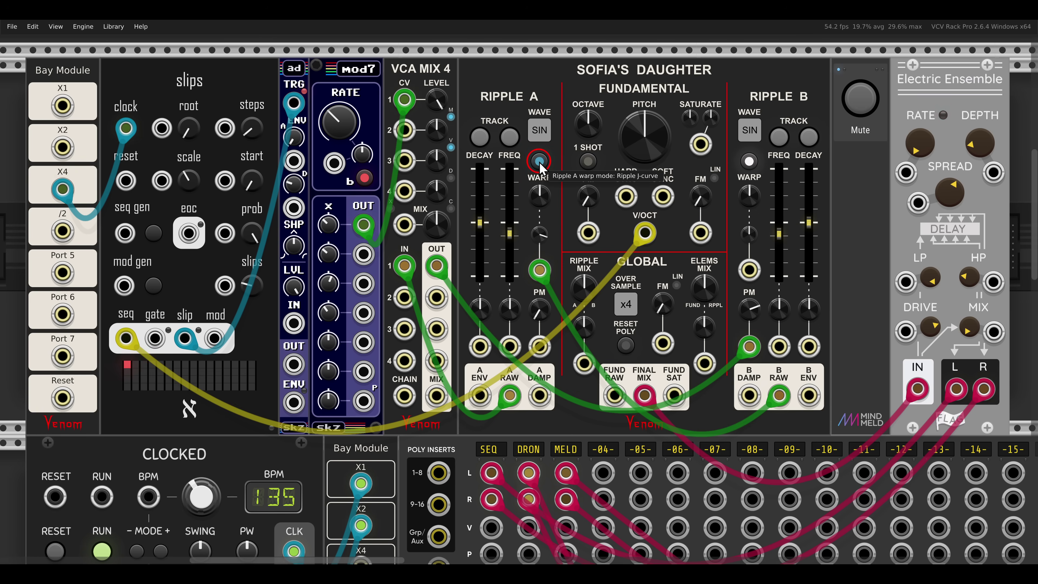
click(539, 161)
drag(542, 238, 527, 211)
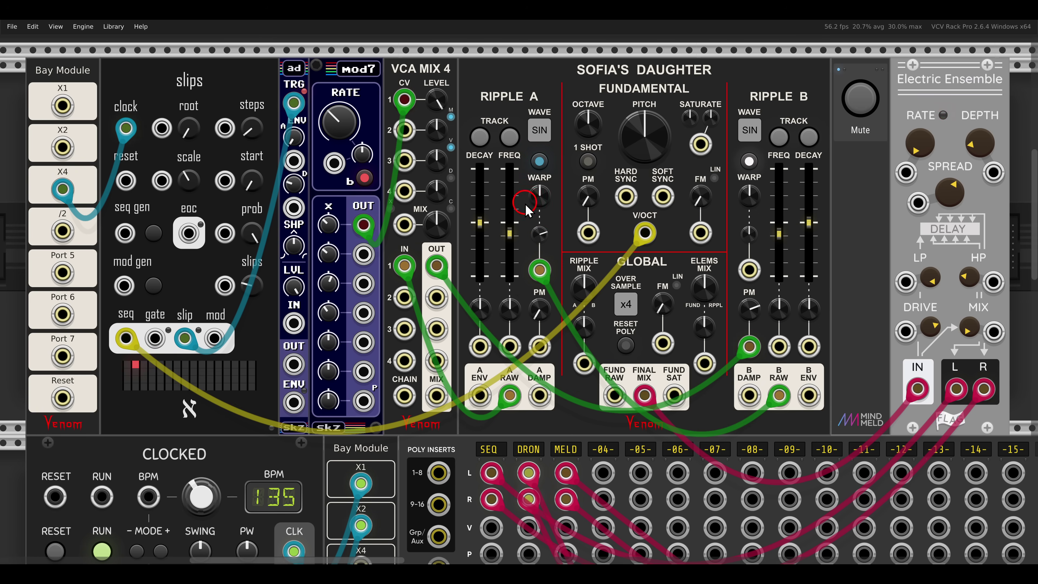
Route Ripple A's warp modulation through VCA MIX 4 channel 2, with mod7 output 2 controlling the level.
mouse_move(540, 269)
mouse_down()
mouse_move(403, 298)
mouse_move(540, 270)
mouse_up()
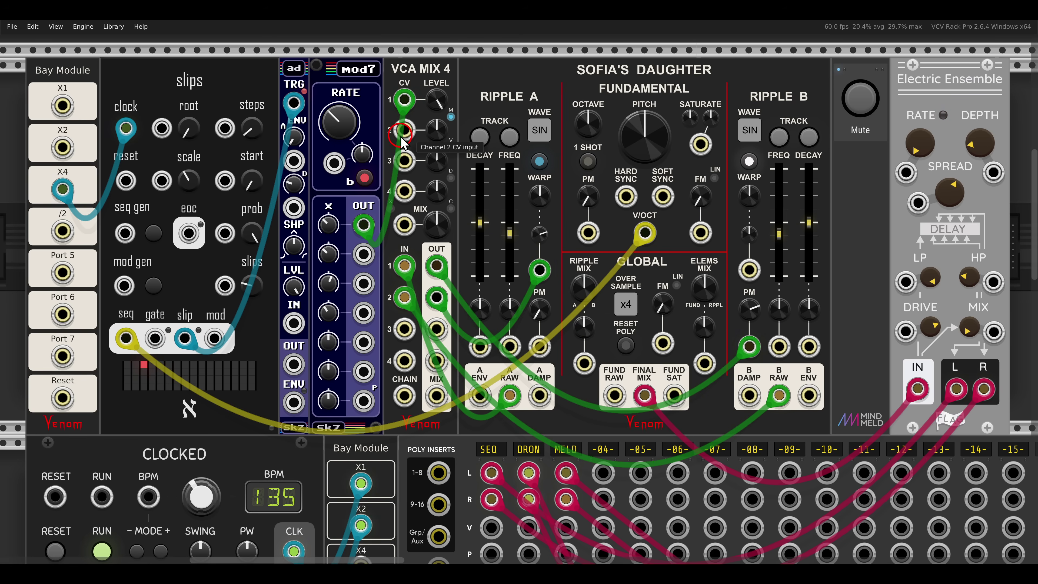
drag(405, 130, 363, 254)
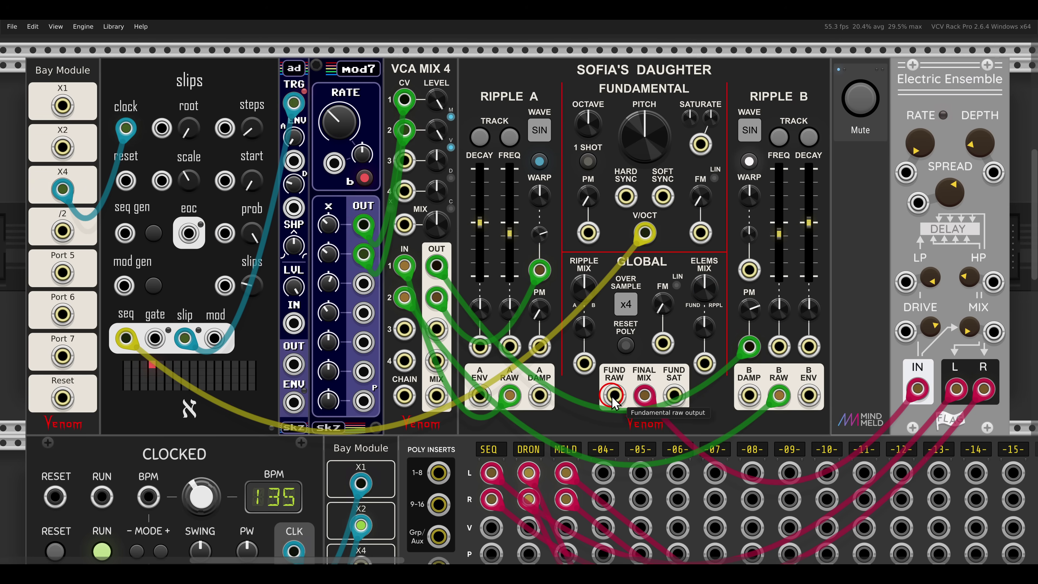
Patch the fundamental raw output to Ripple A's frequency CV through VCA MIX 4 channel 3, controlled by mod7 output 3.
drag(613, 397, 495, 272)
mouse_move(510, 347)
mouse_down()
mouse_move(407, 332)
mouse_move(509, 346)
mouse_up()
drag(373, 292, 404, 297)
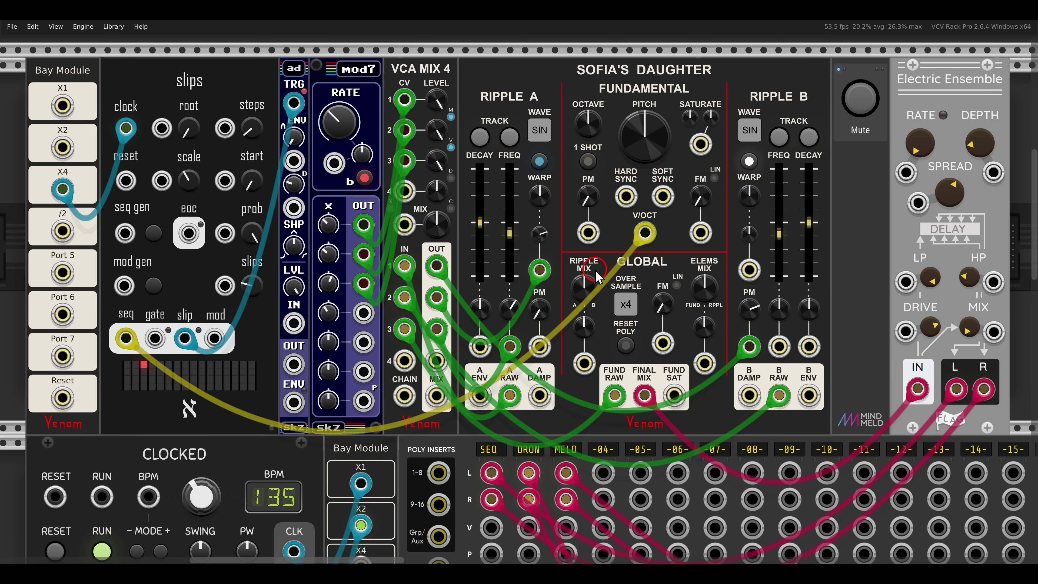
Patch the saturated fundamental output to Ripple B's frequency CV through VCA MIX 4 channel 4, controlled by mod7 output 4.
drag(674, 395, 776, 352)
mouse_move(780, 310)
mouse_down()
mouse_move(767, 257)
mouse_move(769, 305)
mouse_up()
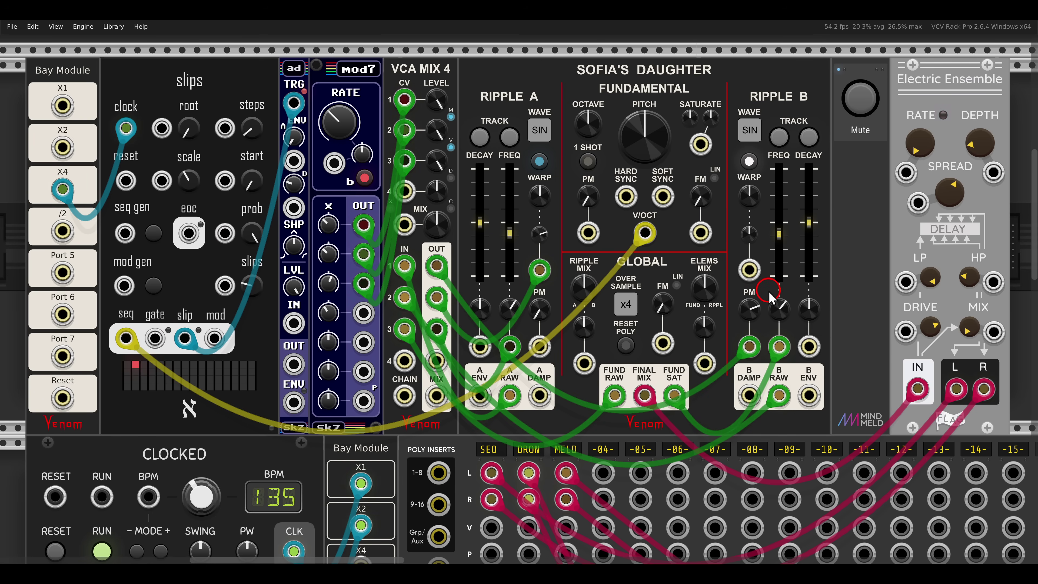
drag(782, 356, 468, 340)
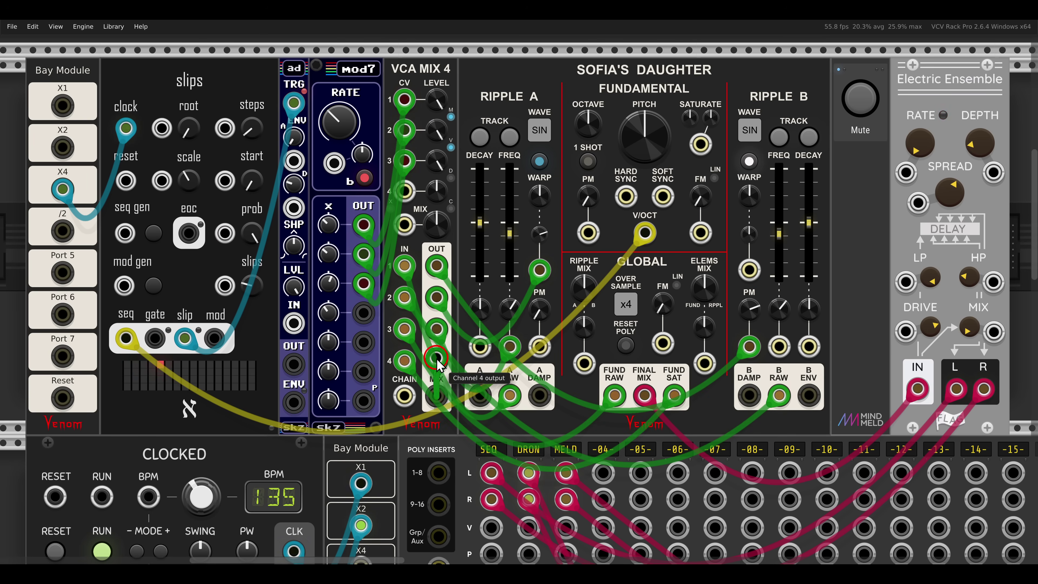
drag(363, 313, 404, 191)
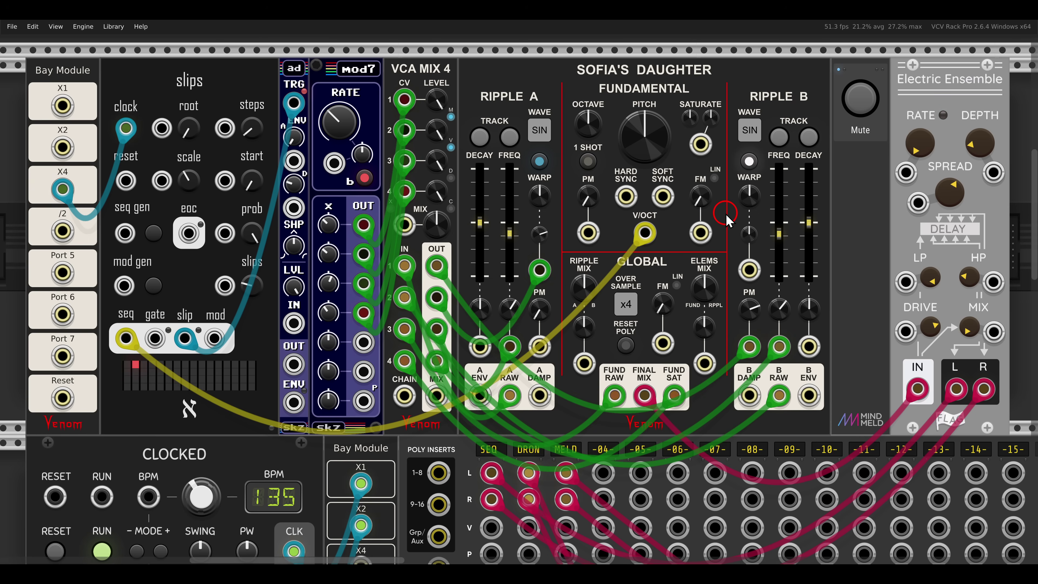
Switch the Ripple A and Ripple B waves to SQR and vary the elements mix between fundamental and ripple.
click(542, 132)
click(751, 131)
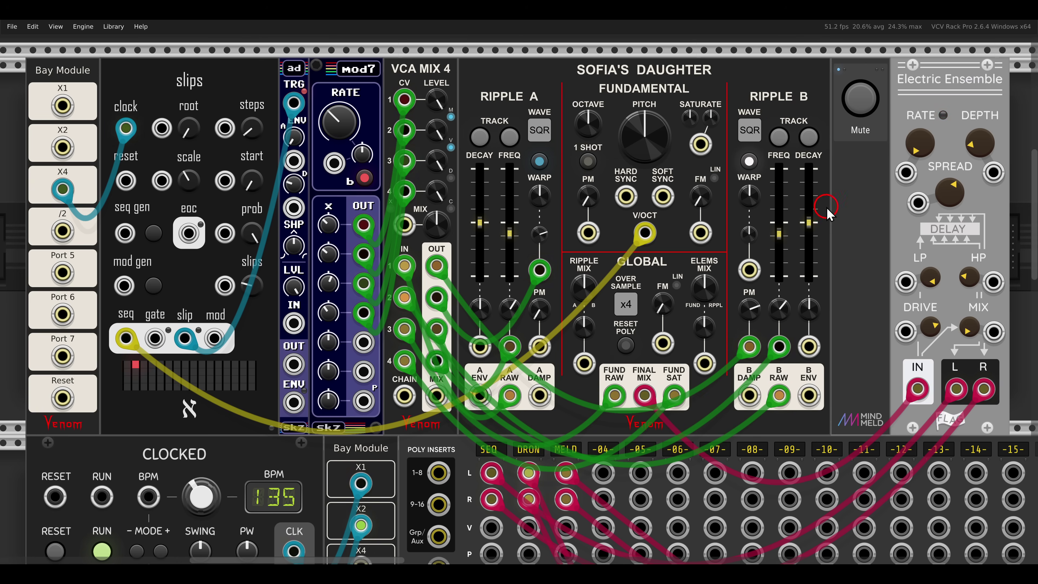
drag(967, 325, 1036, 270)
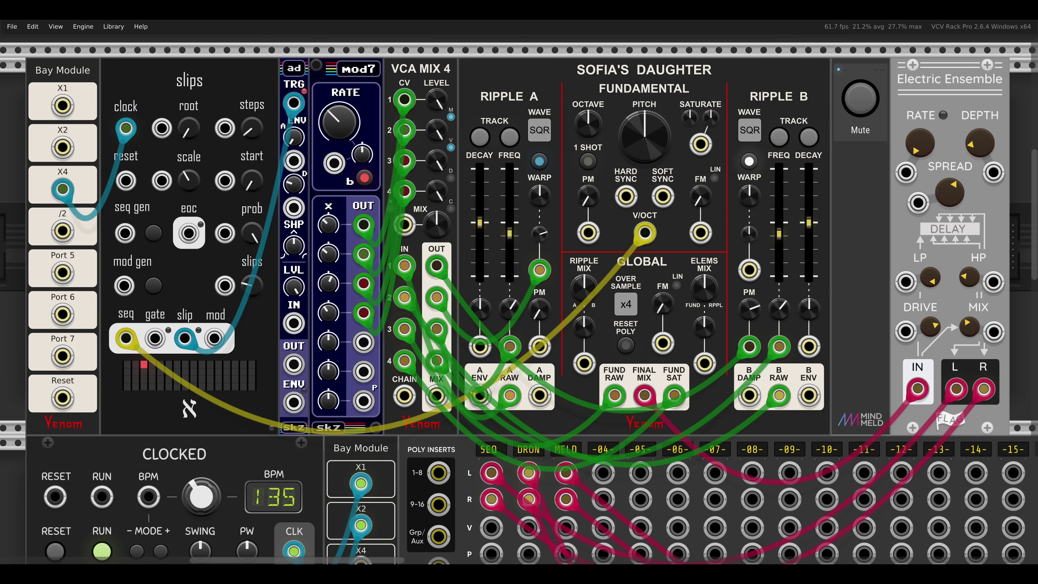
drag(704, 288, 710, 395)
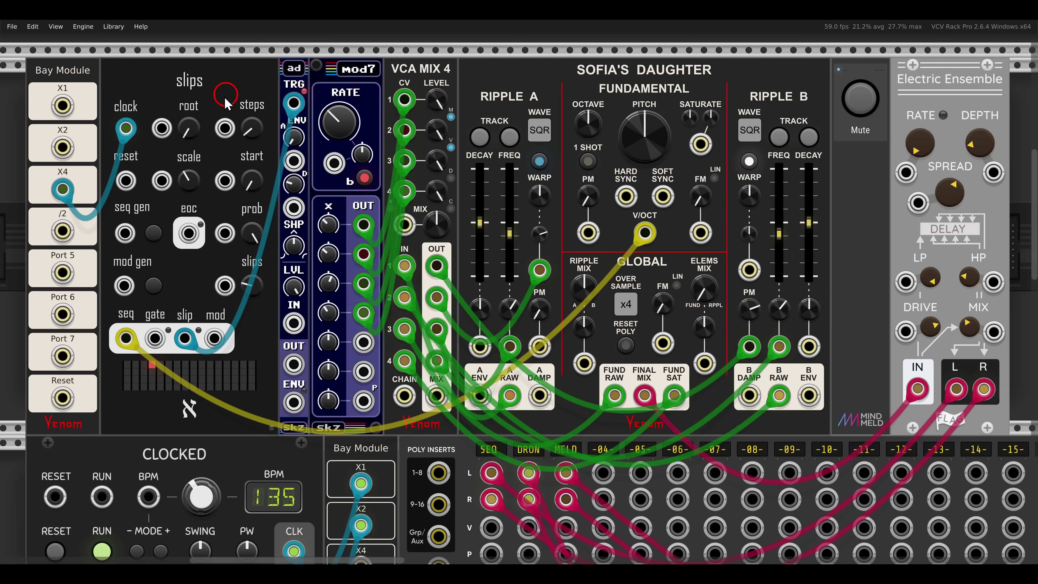
Patch the ad envelope output to the elements mix CV input and set its elements mix CV amount.
drag(293, 402, 704, 363)
mouse_move(705, 287)
mouse_down()
mouse_move(699, 258)
mouse_move(700, 288)
mouse_up()
drag(704, 326, 707, 293)
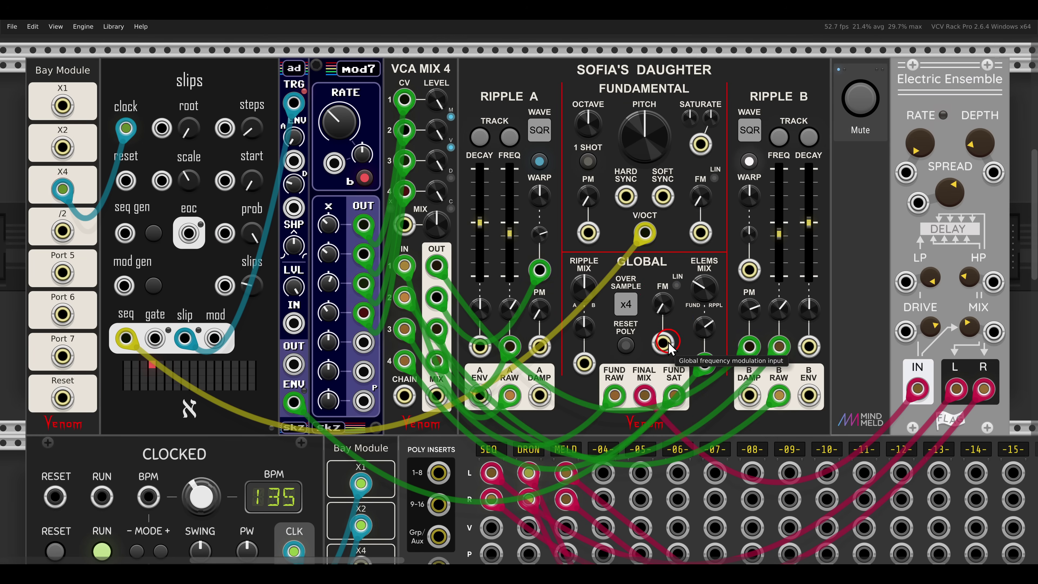
Patch the ad envelope output to the global FM input as well and raise the global FM amount.
drag(663, 343, 343, 381)
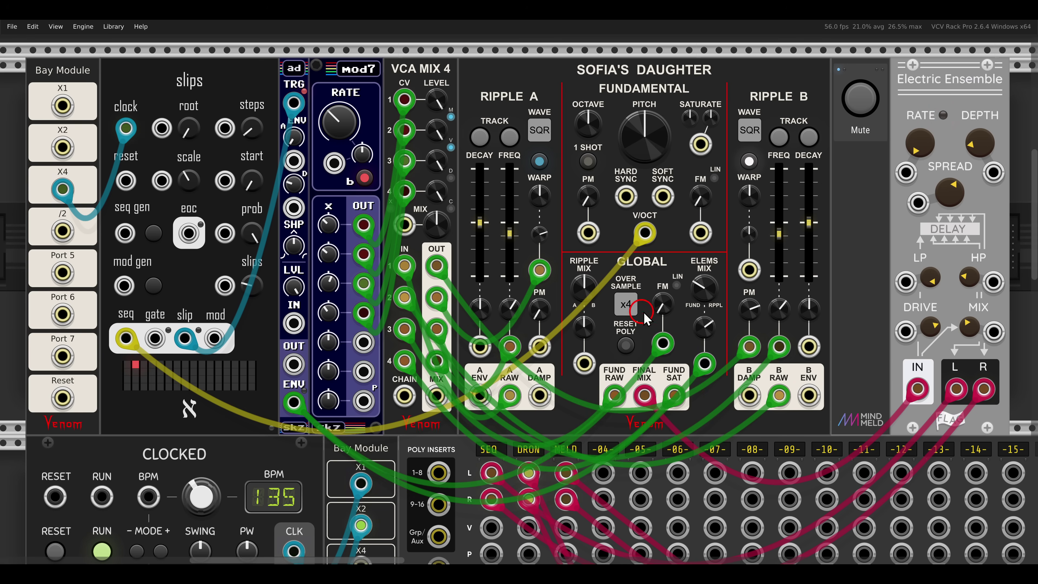
mouse_move(668, 301)
drag(668, 296, 667, 277)
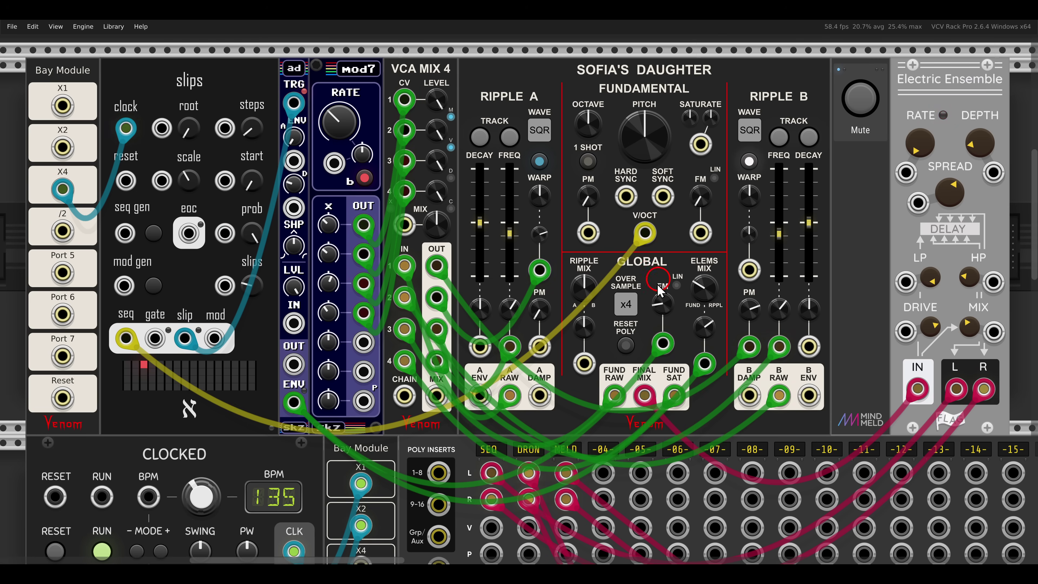
Unmute and solo the drone voice whose Sofia's Daughter feeds VCA MIX 4 STEREO.
scroll(662, 315, down, 5)
scroll(663, 315, down, 5)
scroll(662, 315, down, 2)
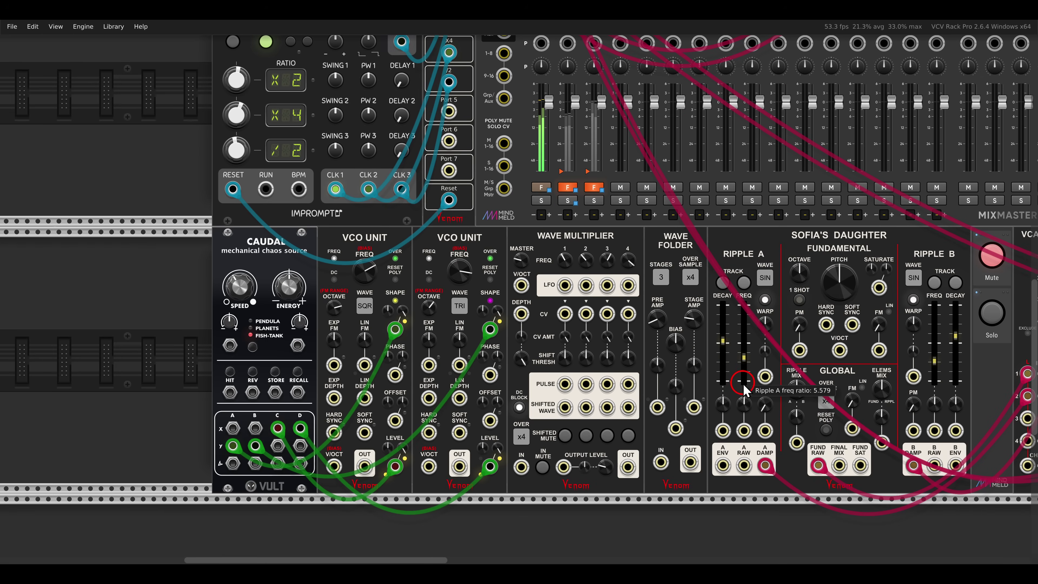
scroll(632, 348, up, 1)
click(879, 213)
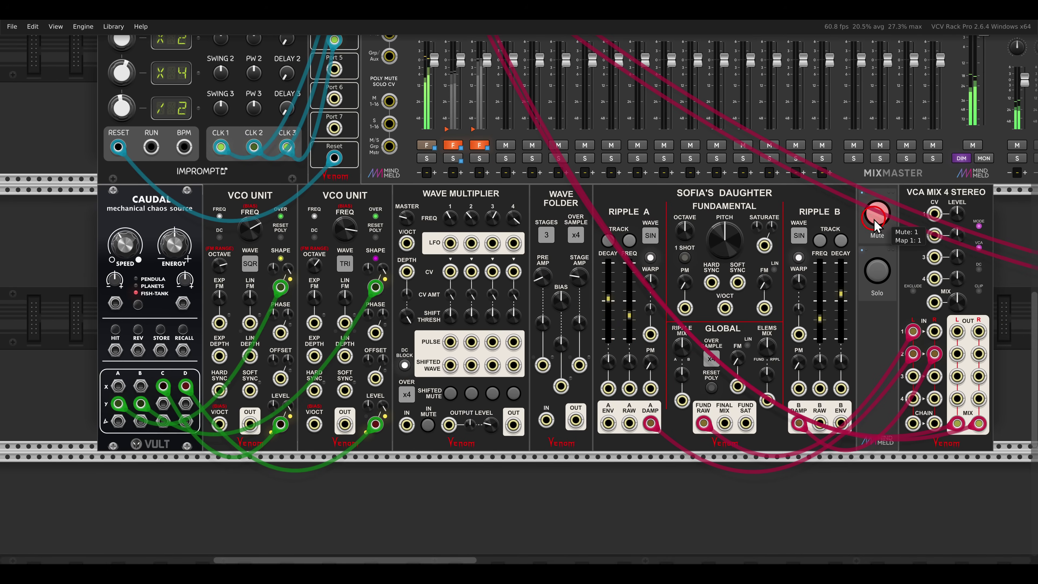
click(878, 268)
mouse_move(674, 185)
mouse_down()
mouse_move(662, 176)
mouse_move(783, 219)
mouse_up()
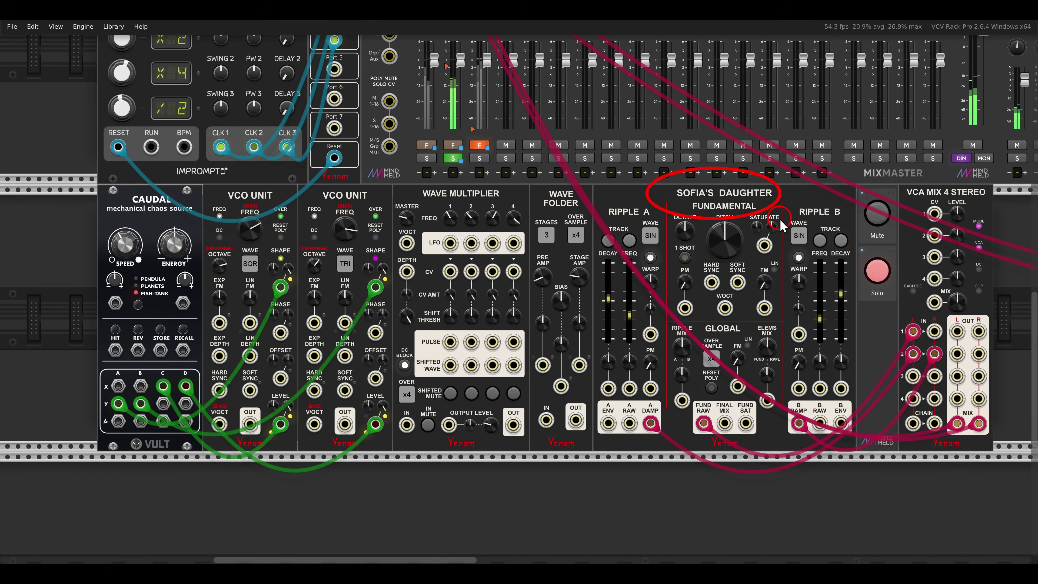
drag(700, 402, 722, 446)
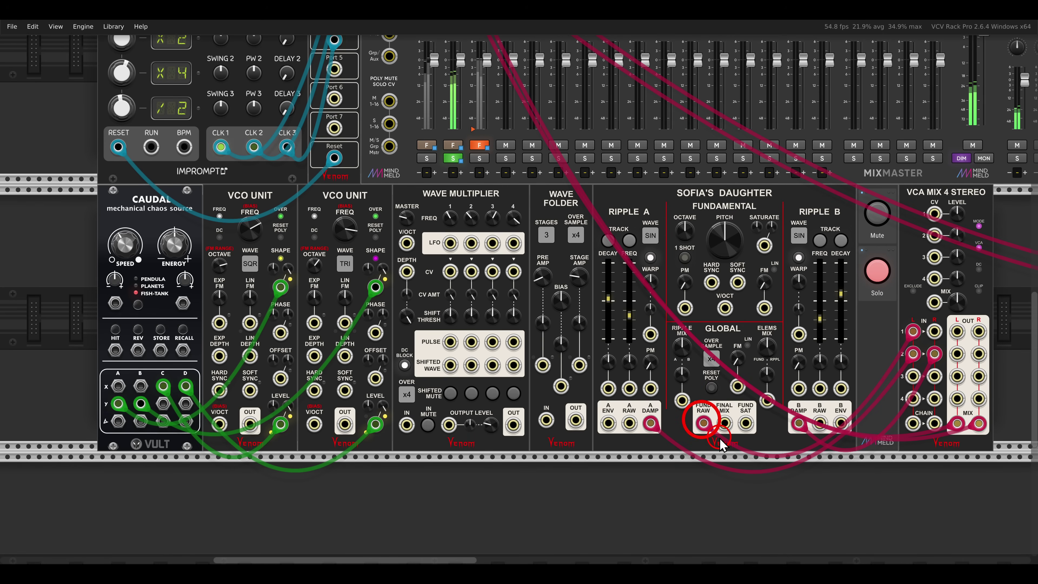
mouse_move(630, 395)
mouse_down()
mouse_move(668, 443)
mouse_move(705, 436)
mouse_up()
mouse_move(795, 401)
mouse_down()
mouse_move(768, 413)
mouse_move(816, 409)
mouse_up()
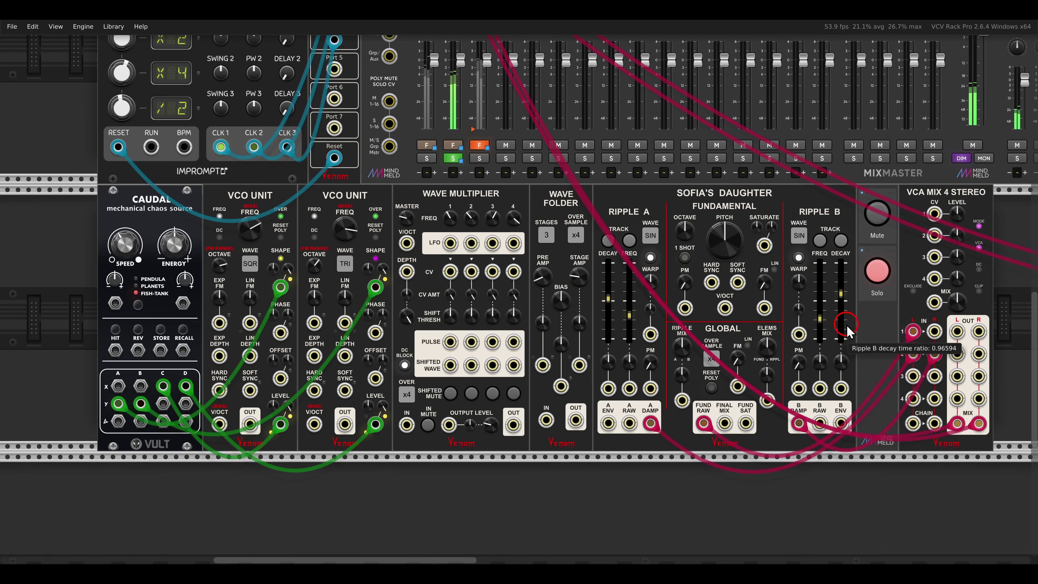
scroll(847, 360, up, 2)
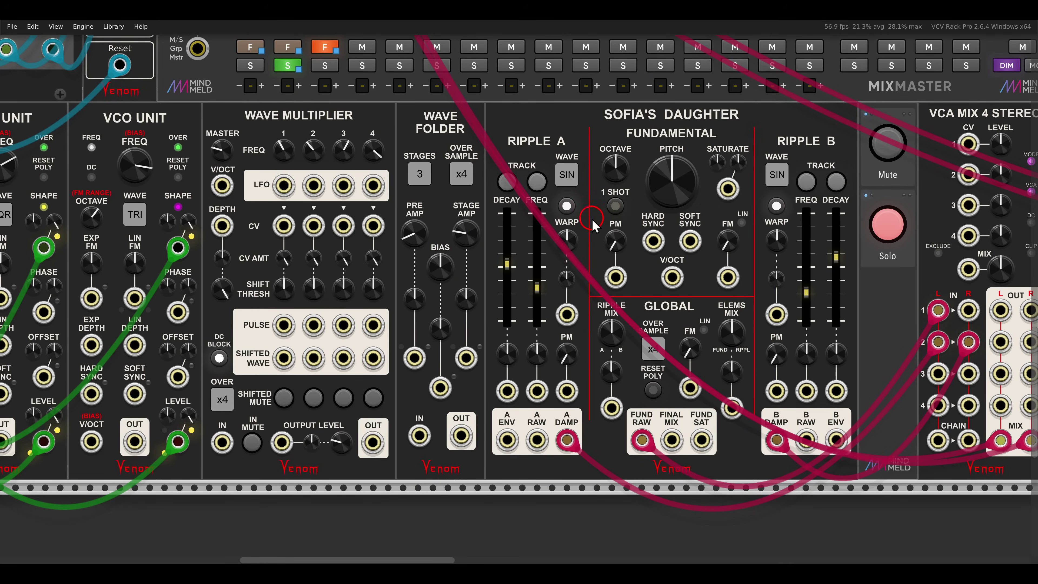
mouse_move(593, 221)
mouse_down()
mouse_move(641, 246)
mouse_move(643, 301)
mouse_up()
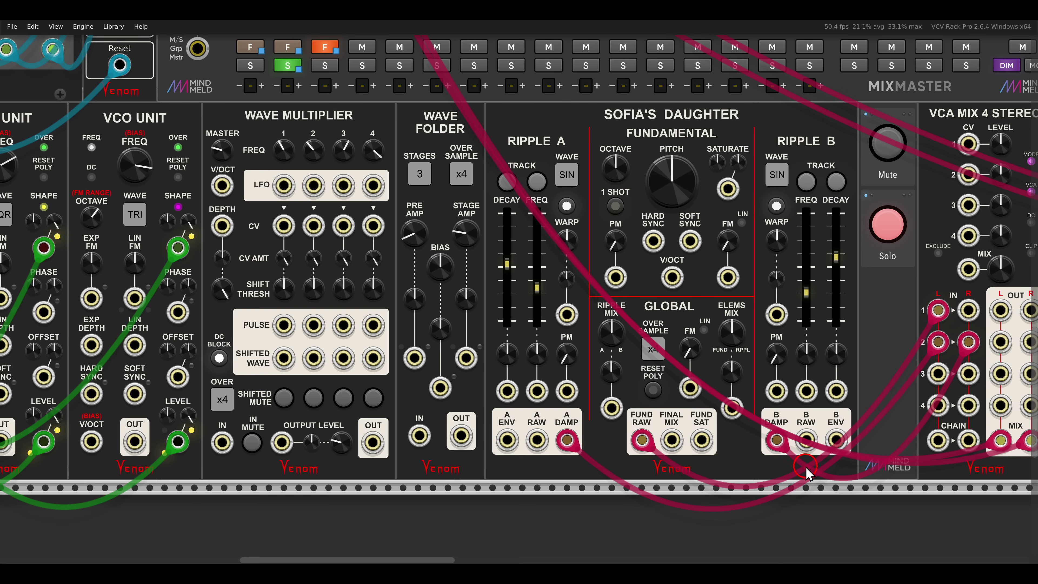
Route Ripple B's raw output through the Wave Folder to the fundamental PM input and adjust the folder pre-amp and the PM amount.
mouse_move(806, 440)
mouse_down()
mouse_move(550, 454)
mouse_move(419, 436)
mouse_move(458, 429)
mouse_move(629, 276)
mouse_up()
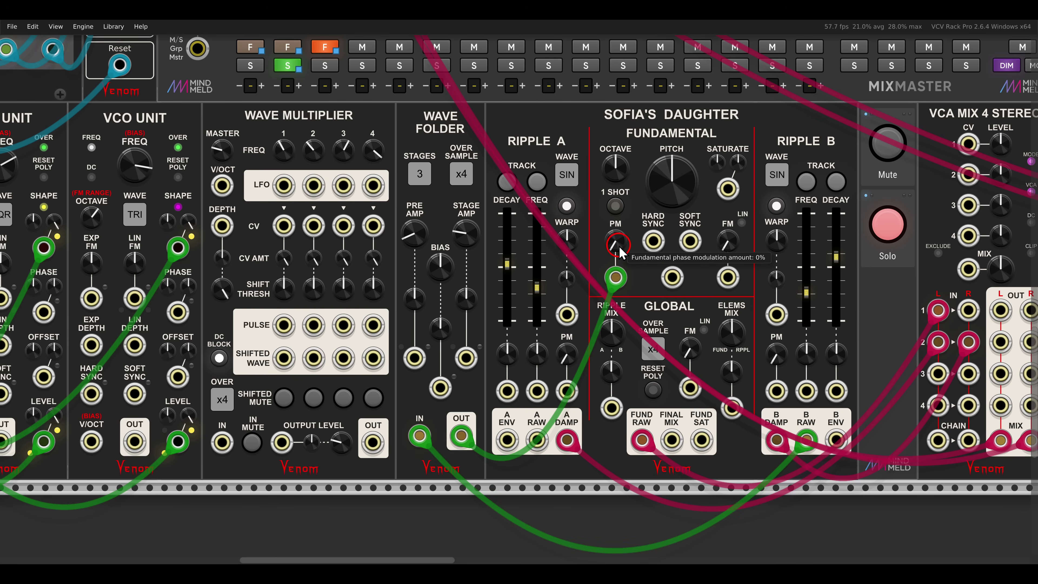
mouse_move(421, 230)
drag(422, 229, 428, 206)
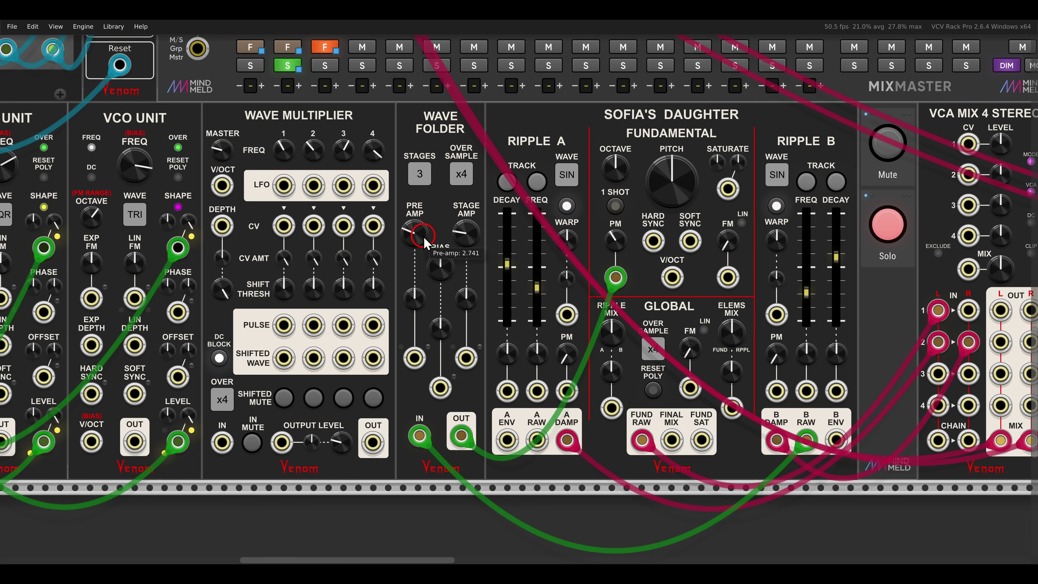
drag(461, 238, 417, 251)
Patch Caudal outputs AX and BX to the Wave Folder pre-amp and bias CV inputs, with the pre-amp CV amount at about 53%.
scroll(426, 282, left, 10)
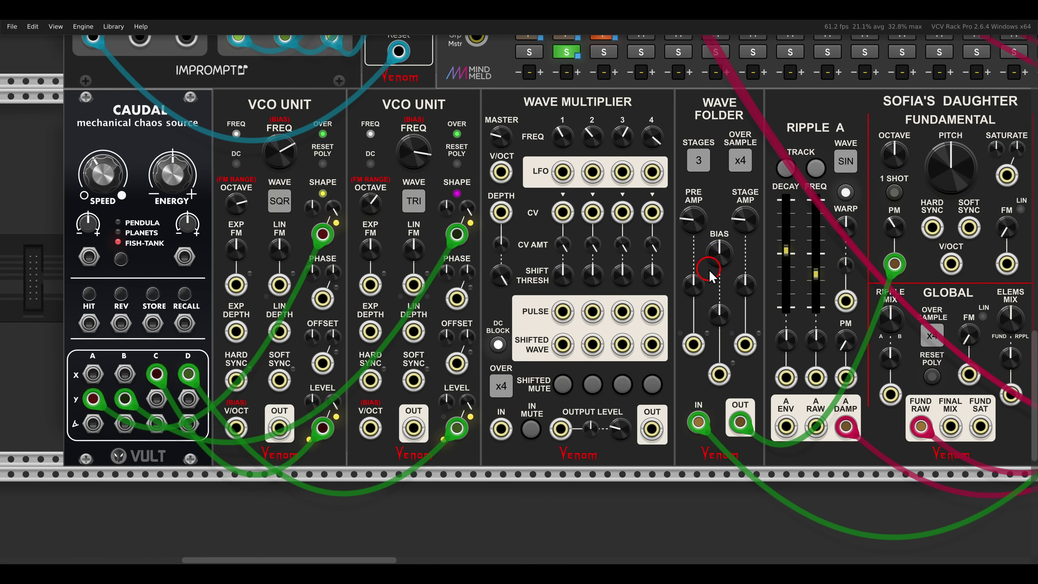
drag(694, 344, 719, 374)
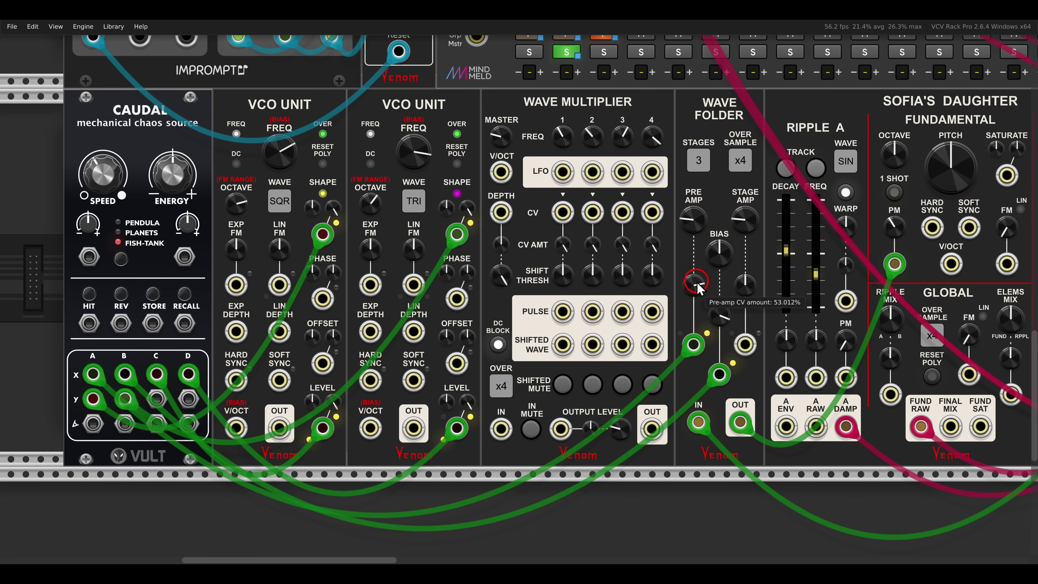
scroll(711, 303, down, 2)
drag(725, 275, 587, 271)
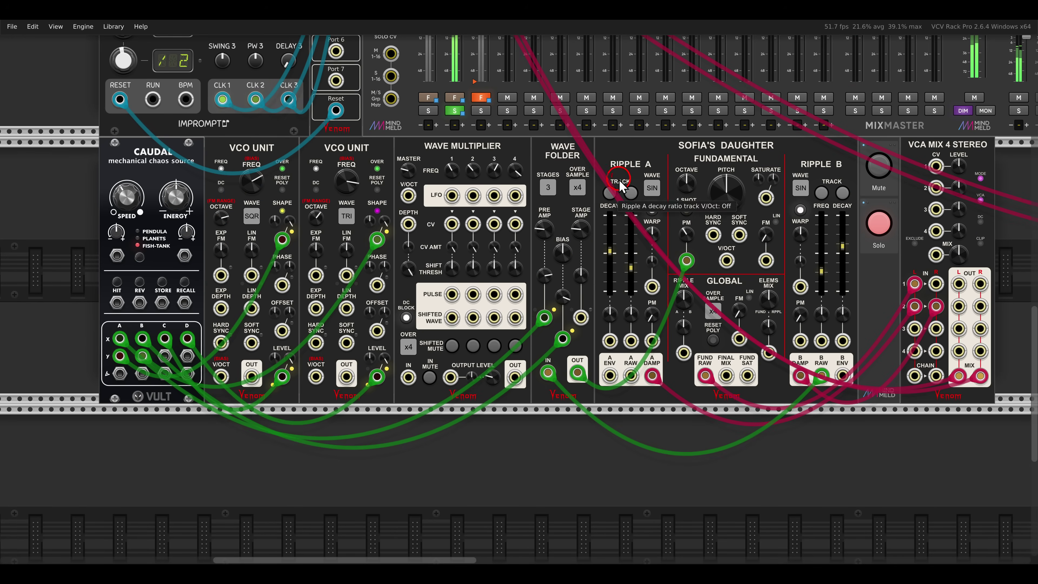
click(622, 165)
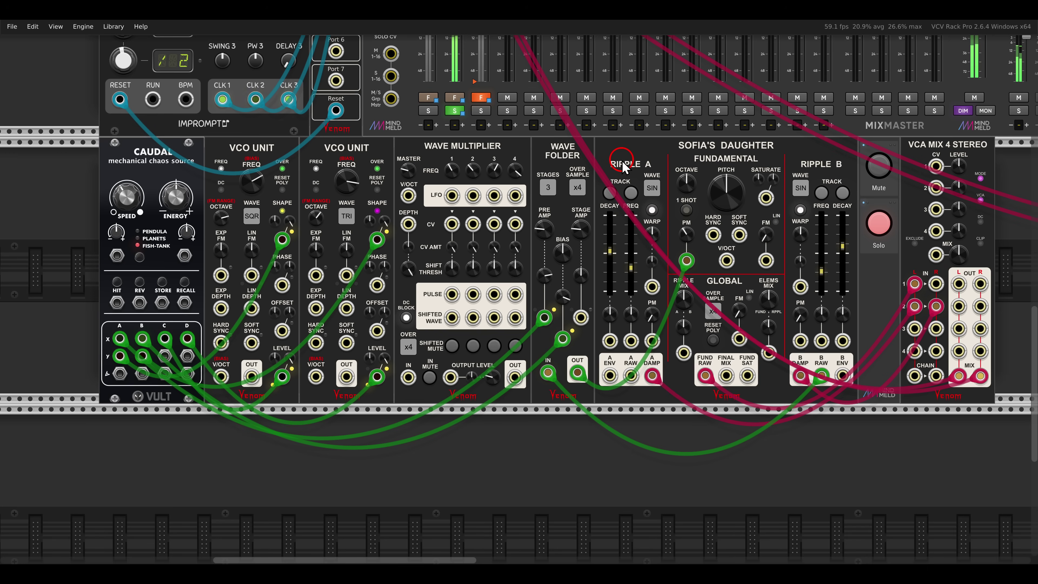
click(721, 359)
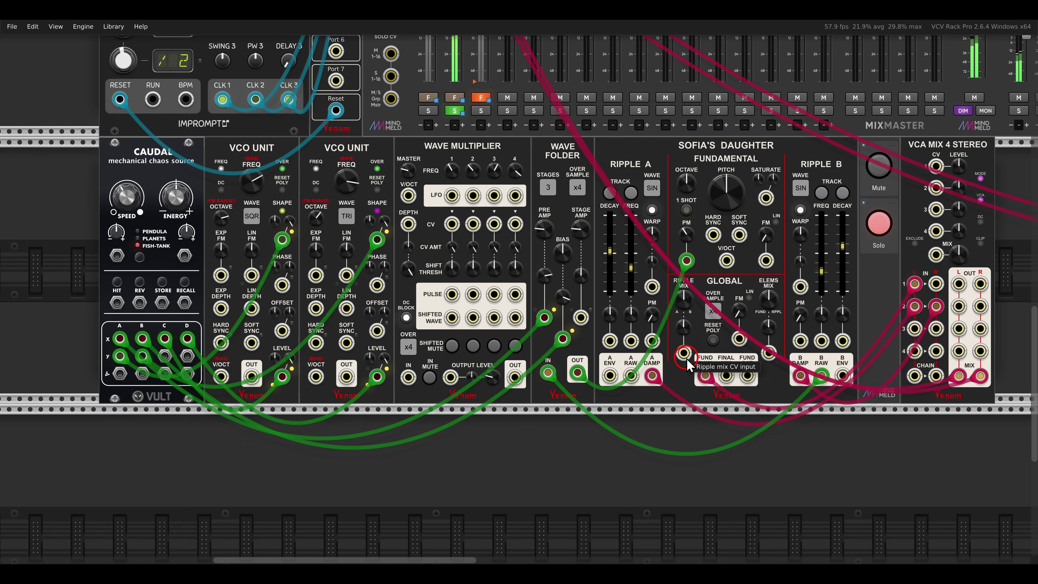
Patch the drone oscillator's final mix output to the Wave Multiplier input.
scroll(674, 349, up, 2)
scroll(465, 200, up, 1)
mouse_move(378, 152)
mouse_down()
mouse_move(482, 141)
mouse_move(496, 168)
mouse_up()
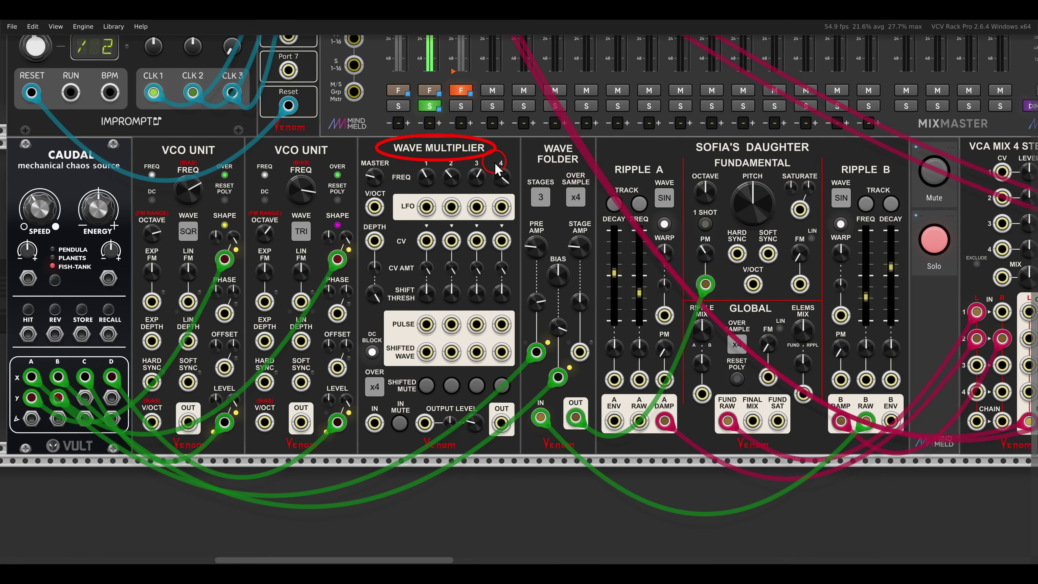
drag(383, 311, 513, 368)
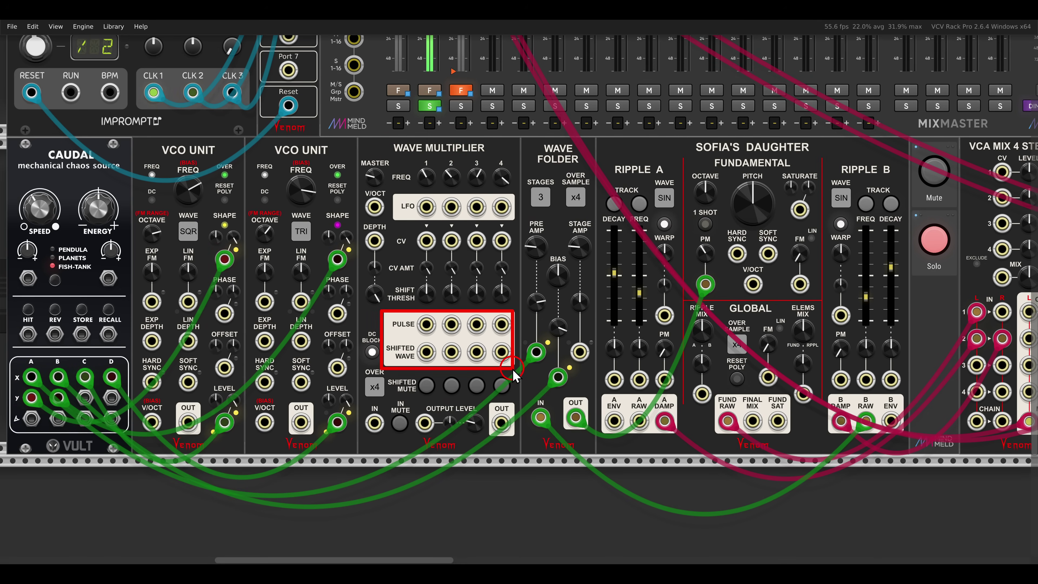
mouse_move(753, 421)
mouse_down()
mouse_move(601, 458)
mouse_move(383, 442)
mouse_move(376, 426)
mouse_up()
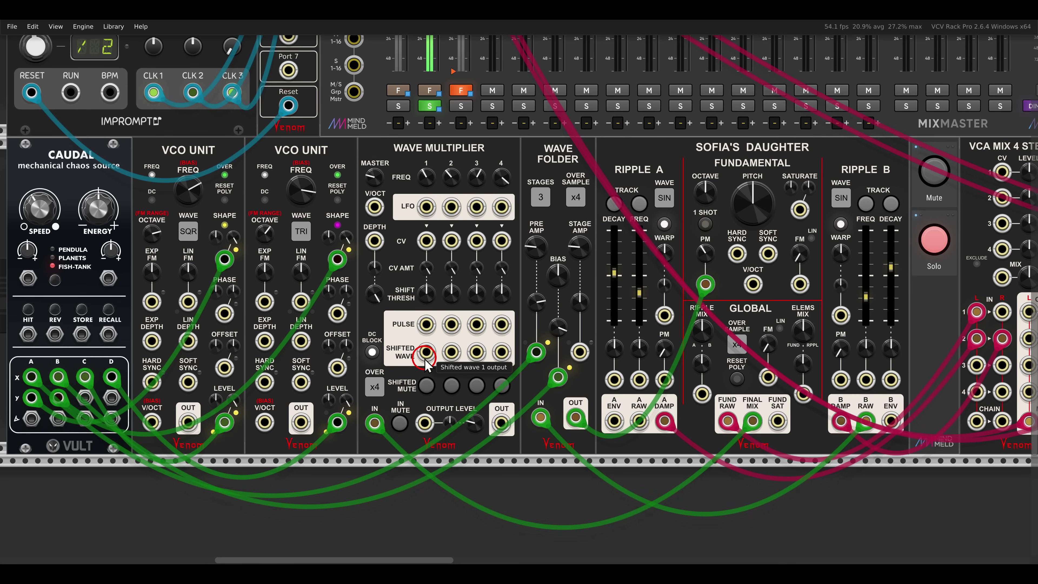
Patch shifted wave 1 to Ripple A's warp CV and shifted wave 3 to Ripple B's, and adjust both warp CV amounts.
drag(426, 352, 666, 315)
drag(476, 351, 841, 316)
drag(664, 284, 665, 287)
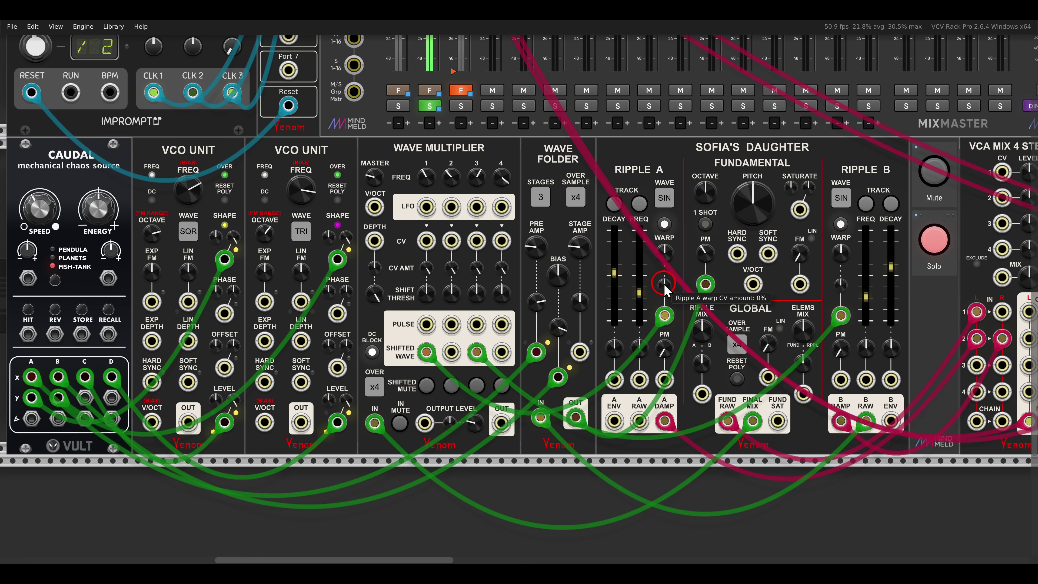
drag(652, 248, 647, 220)
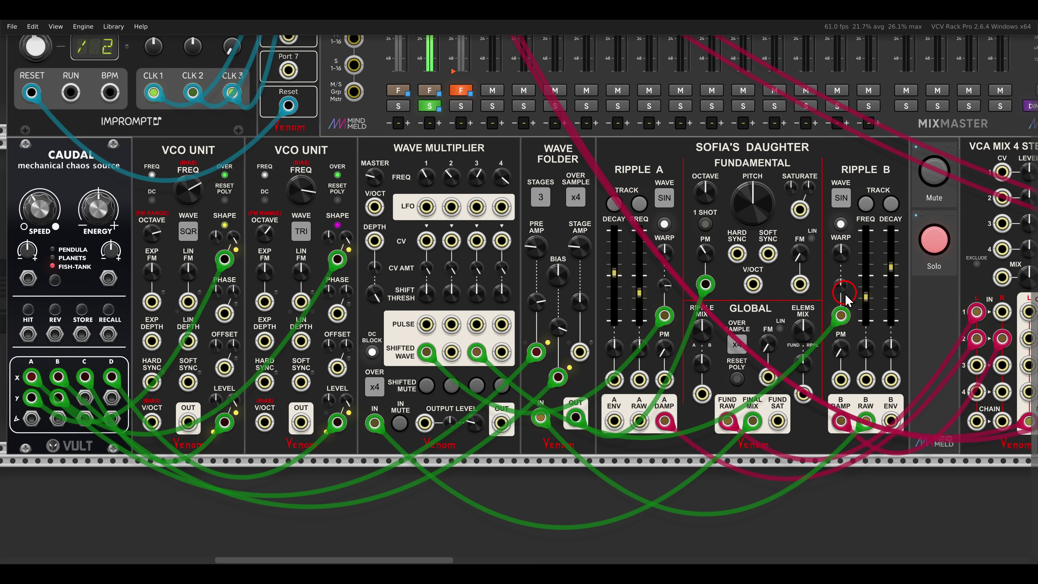
drag(841, 285, 821, 232)
Set Ripple A's warp mode to Envelope J-curve and advance Ripple B's warp mode to the one after Ripple J-curve.
click(668, 225)
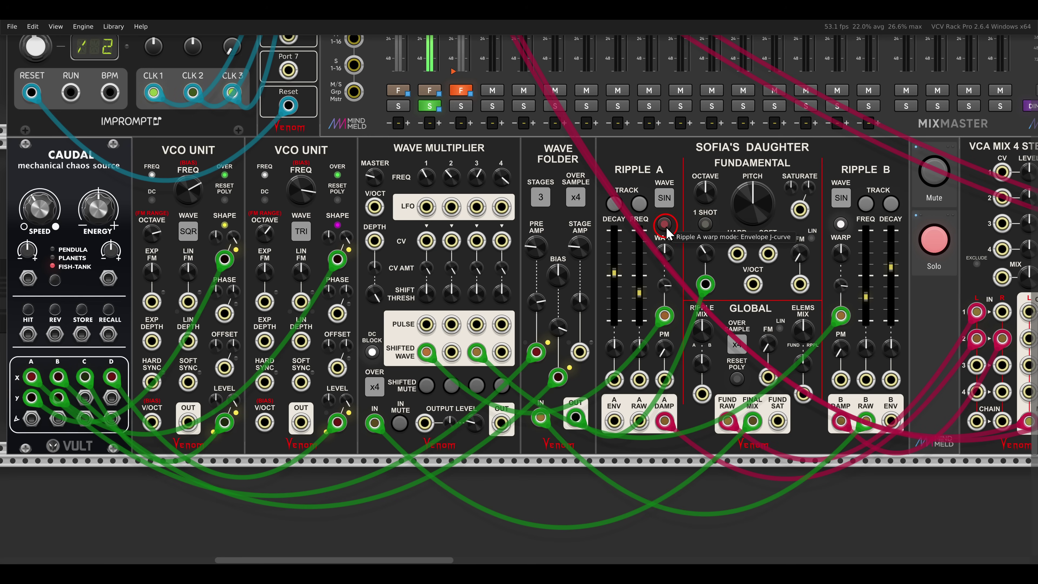
click(842, 225)
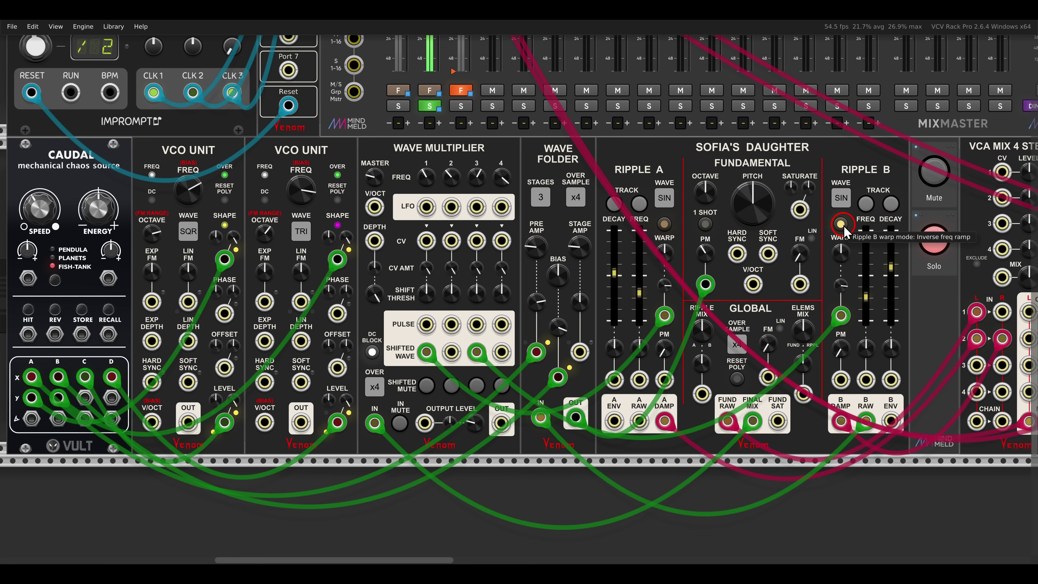
click(842, 224)
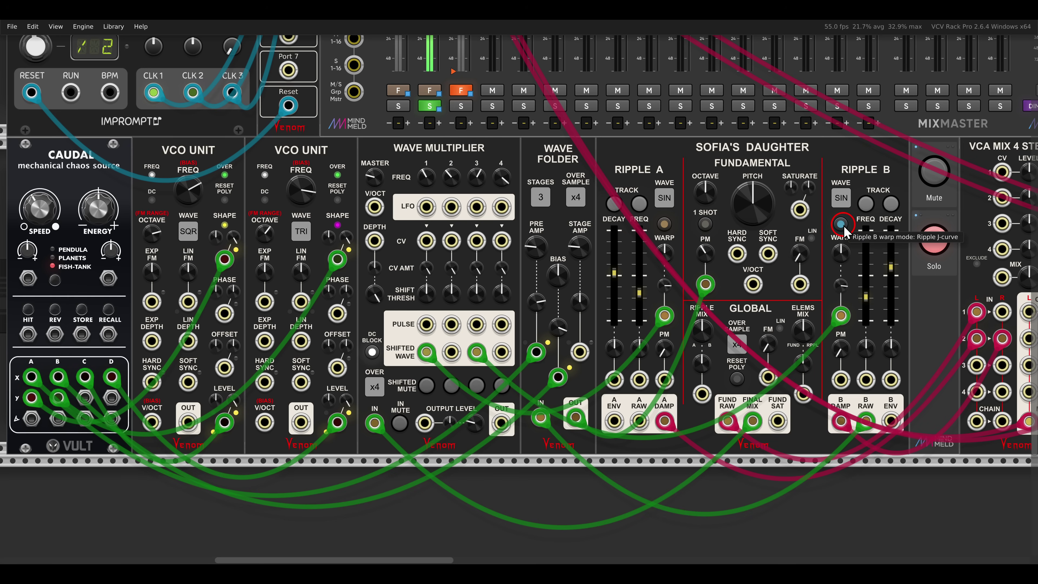
click(841, 224)
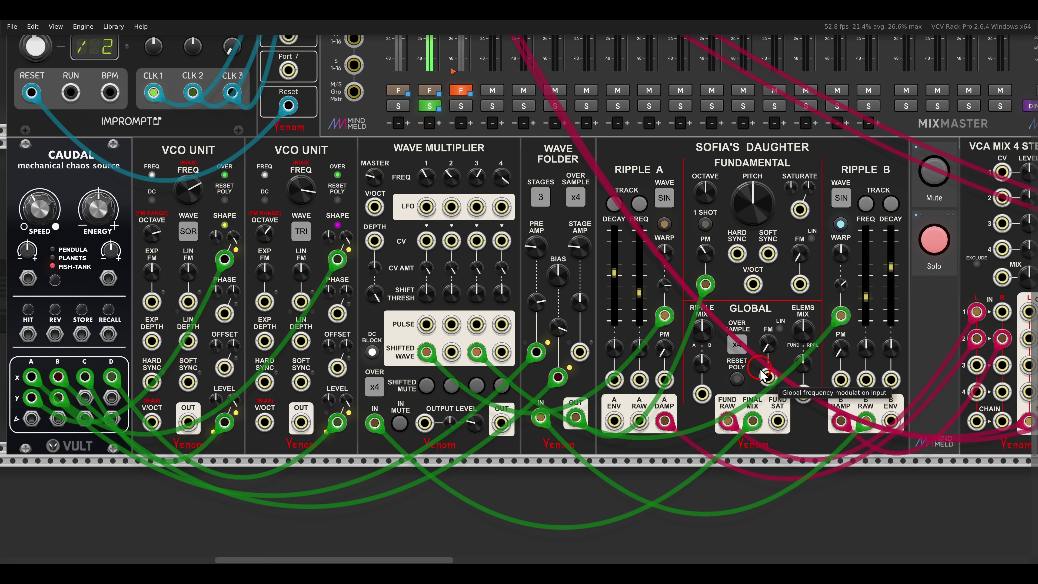
Patch the first VCO Unit's output to Ripple A's frequency CV and the second's to Ripple B's, and adjust Ripple A's frequency CV amount.
scroll(736, 332, down, 2)
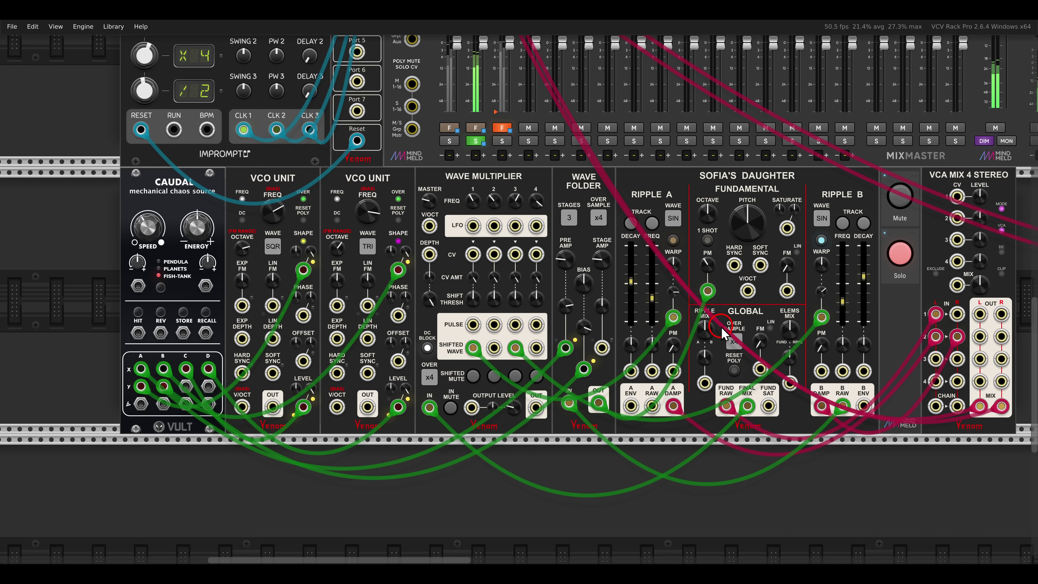
scroll(312, 291, up, 3)
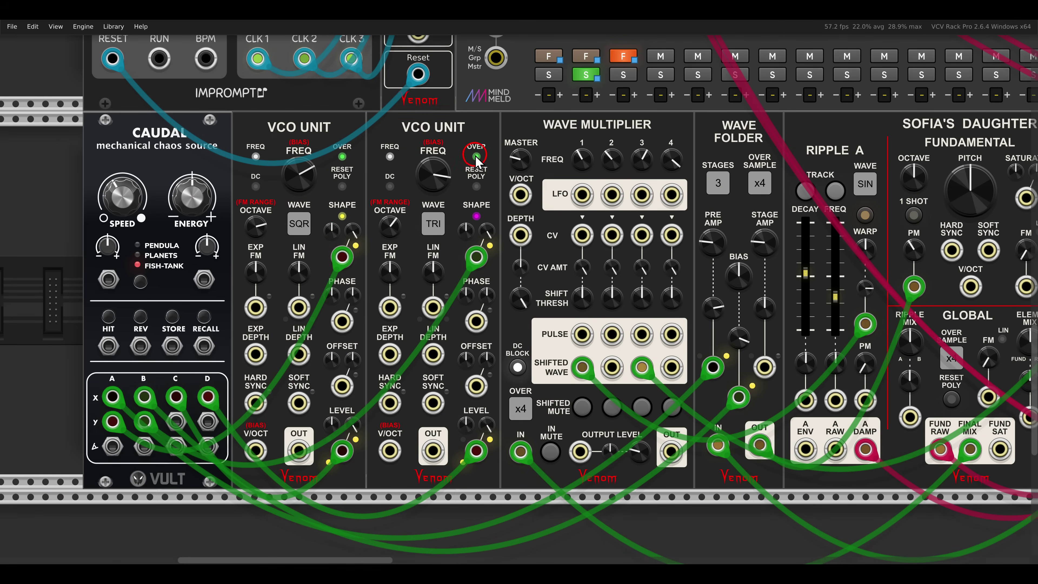
scroll(521, 220, right, 3)
scroll(527, 247, down, 2)
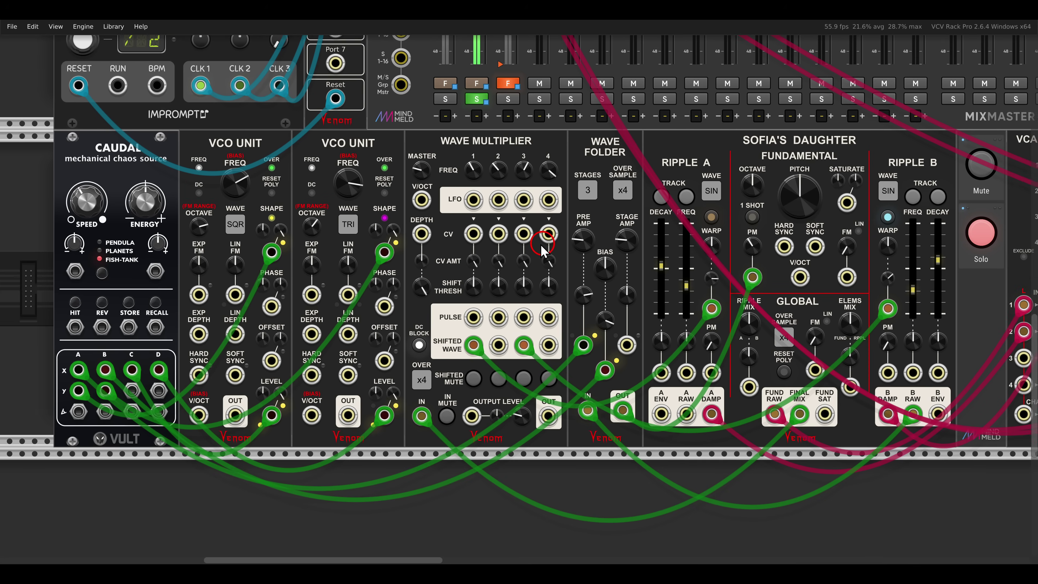
drag(203, 415, 658, 373)
drag(319, 416, 883, 371)
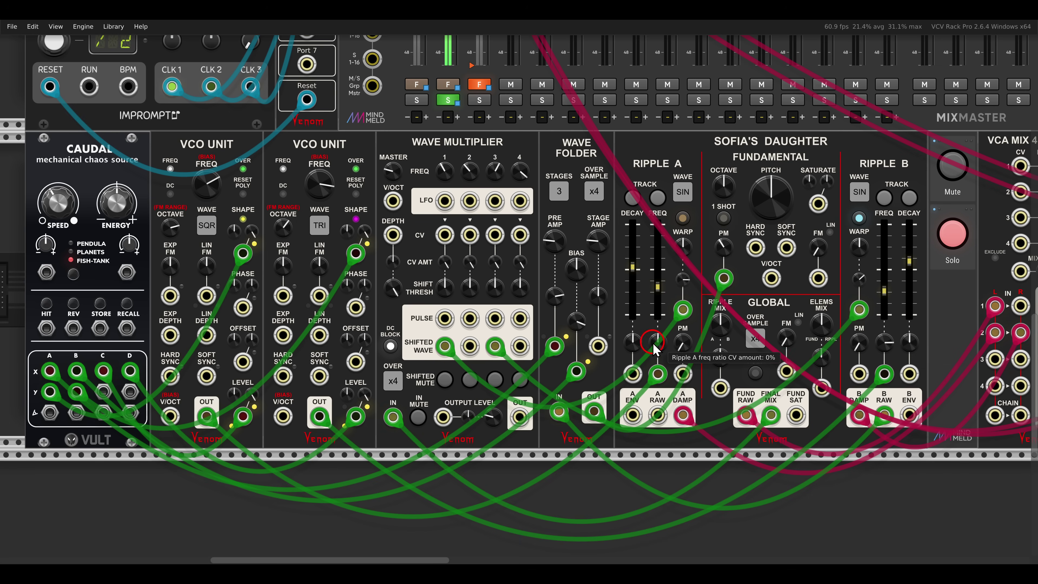
drag(658, 341, 636, 284)
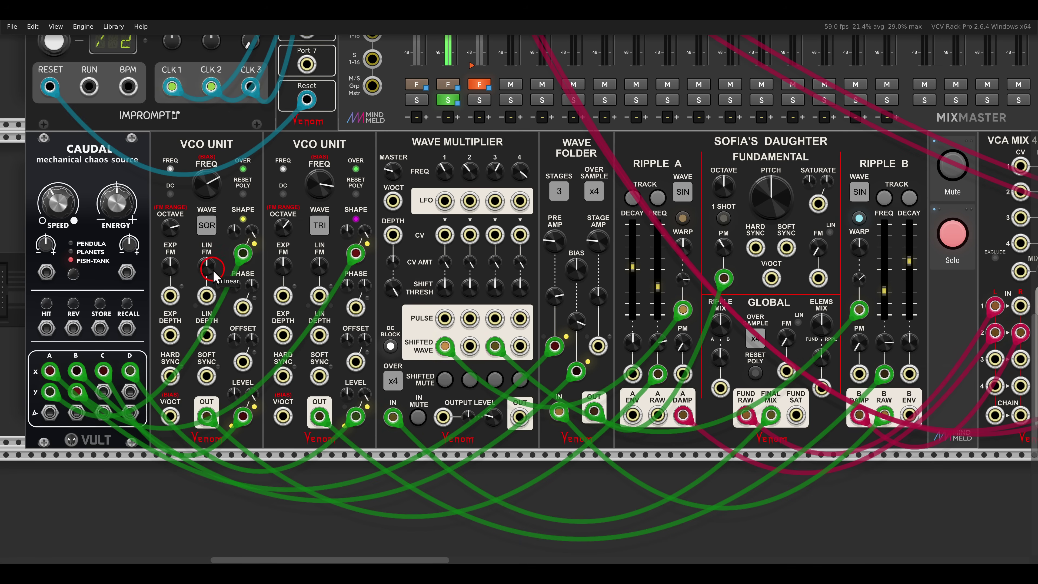
Lower the octave of both VCO Units, setting the second to -3, and reduce the first unit's frequency.
drag(170, 229, 206, 334)
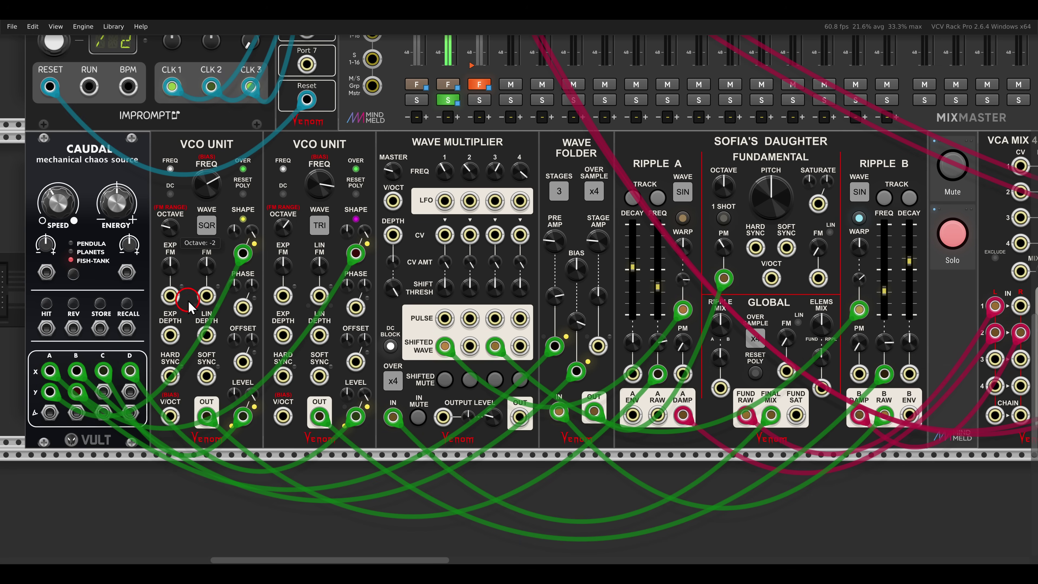
drag(280, 208, 279, 216)
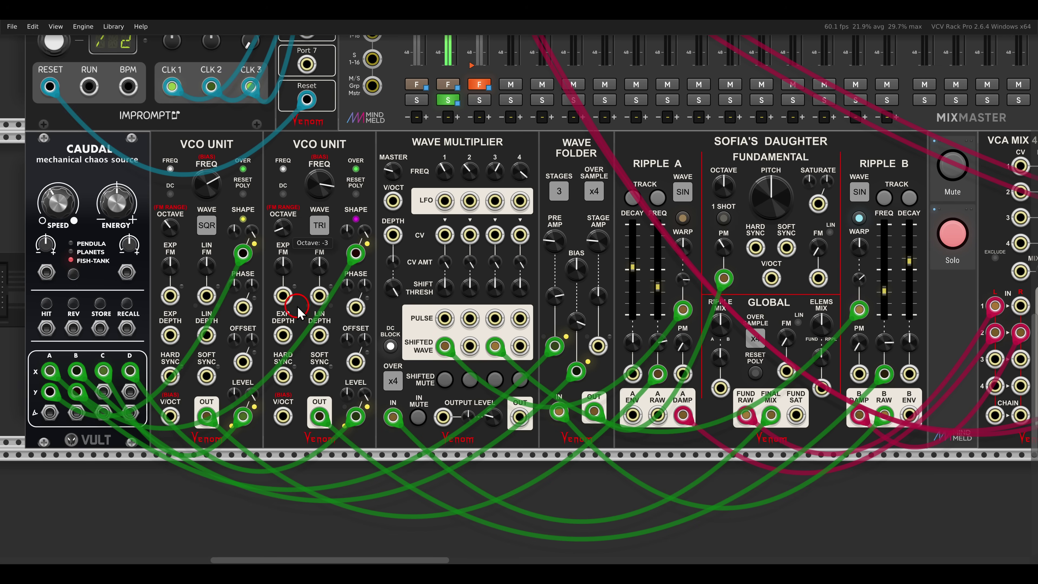
click(178, 217)
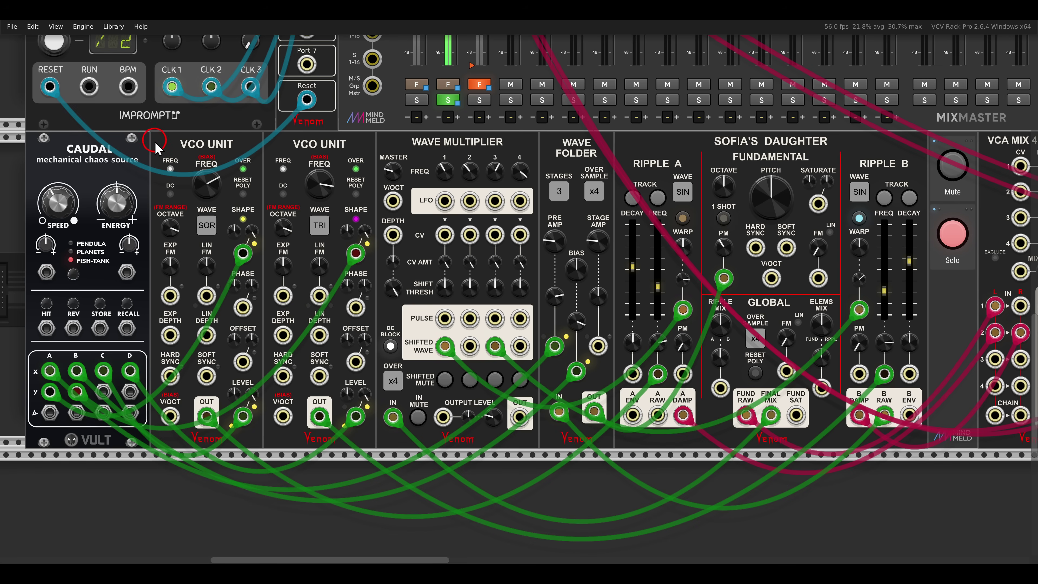
drag(208, 204, 209, 213)
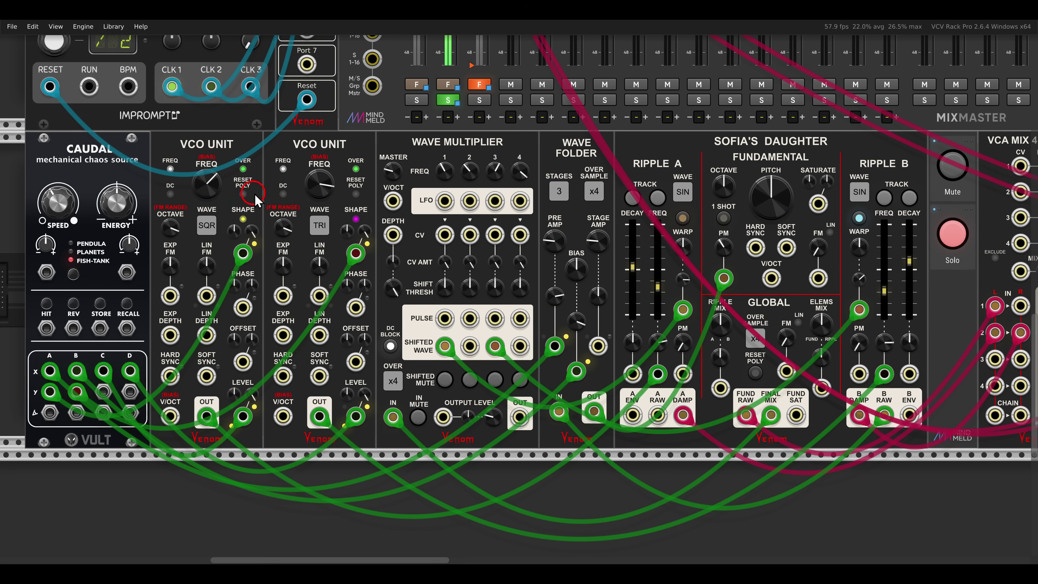
Adjust the levels and frequencies of both VCO Units in the drone voice.
mouse_move(314, 202)
mouse_down()
mouse_move(315, 211)
mouse_move(314, 192)
mouse_up()
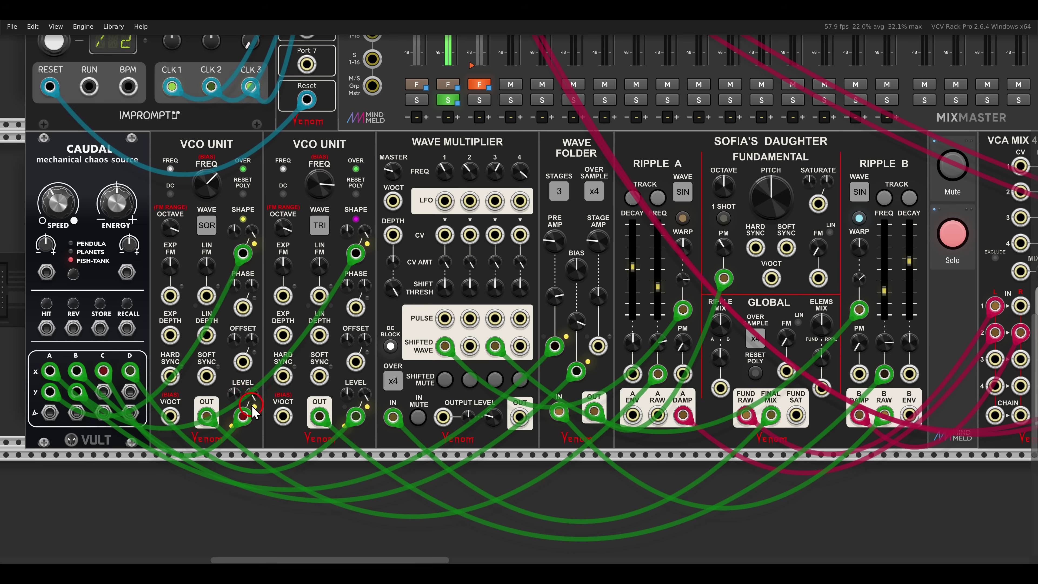
drag(237, 402, 213, 350)
drag(347, 395, 327, 357)
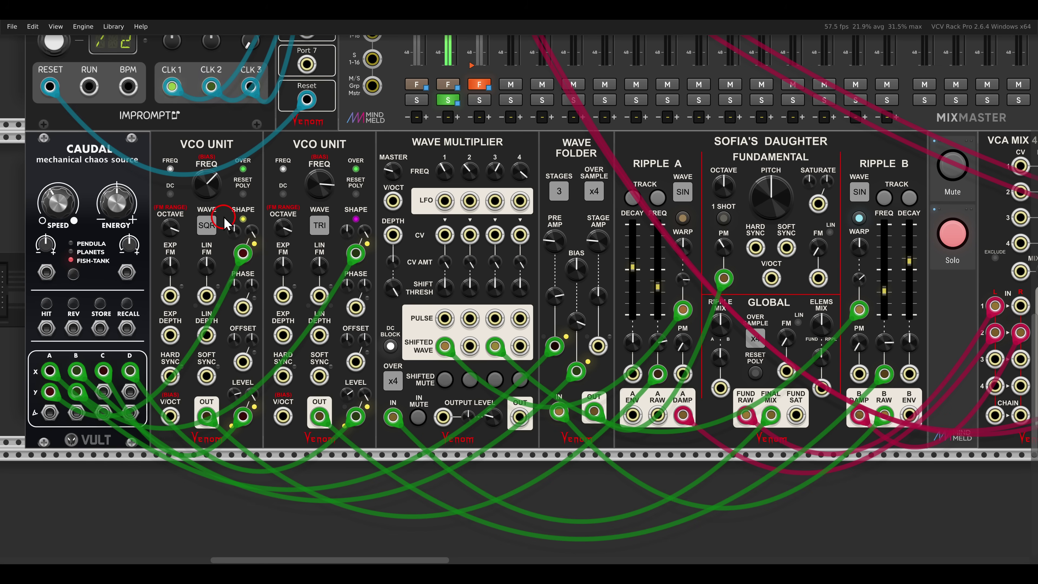
click(209, 183)
drag(209, 189, 210, 182)
mouse_move(320, 189)
mouse_down()
mouse_move(323, 241)
mouse_move(305, 200)
mouse_up()
click(255, 235)
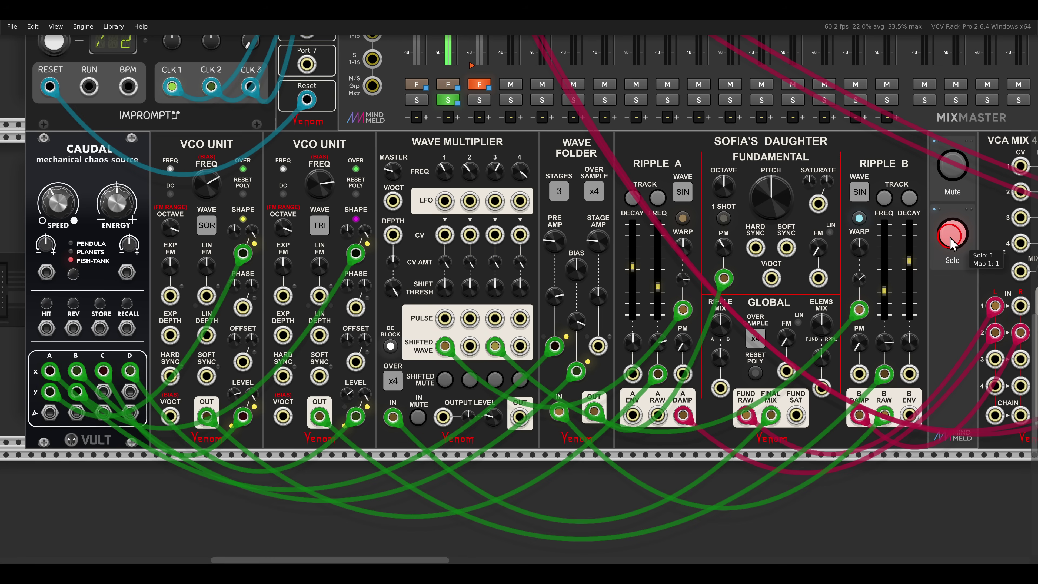
Turn off solo on the wave-folder drone voice and unmute the voice sequenced by PHRASE-SEQ-32.
click(936, 245)
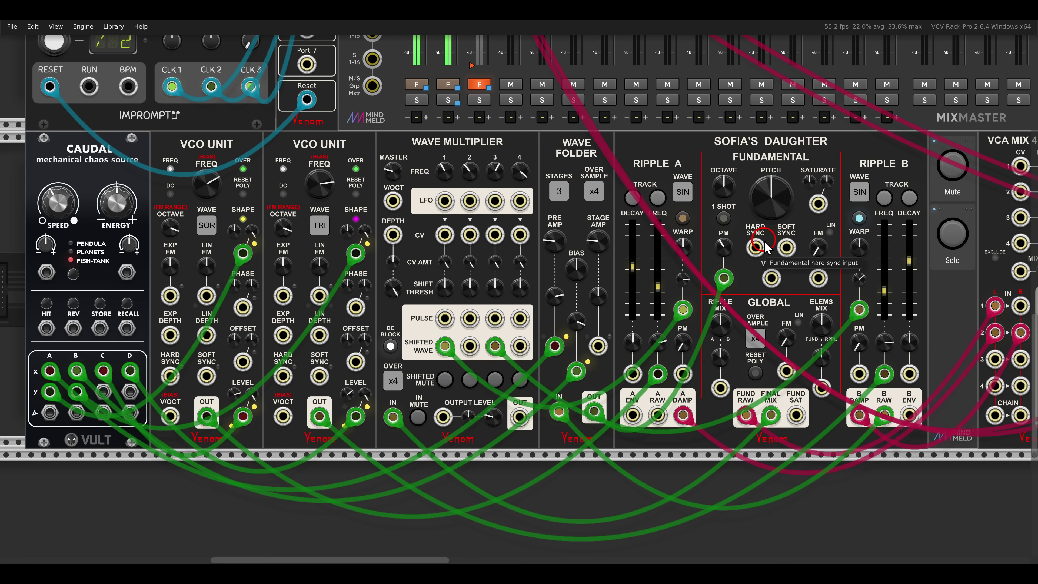
scroll(765, 247, down, 2)
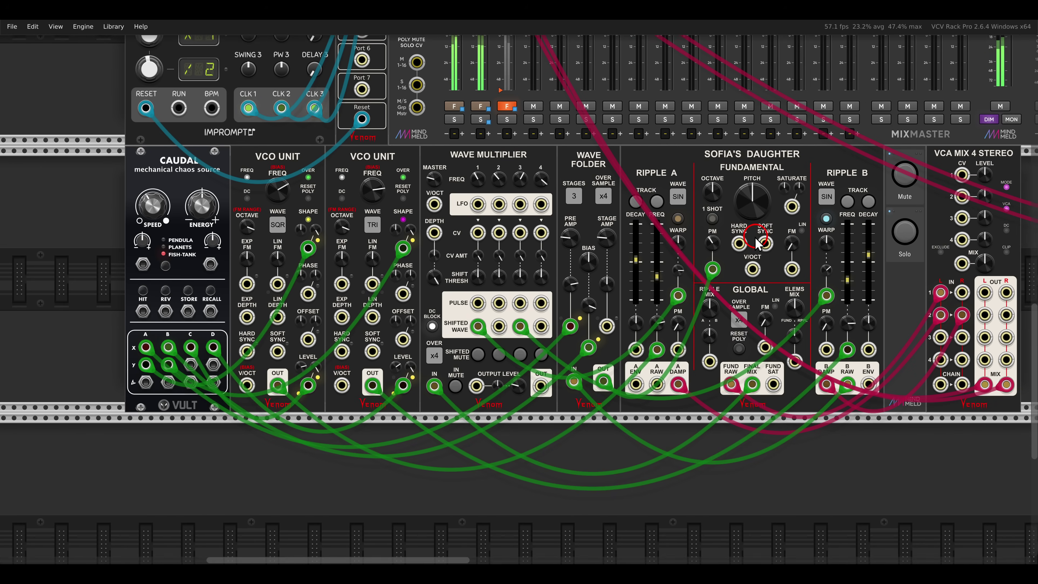
scroll(731, 241, down, 1)
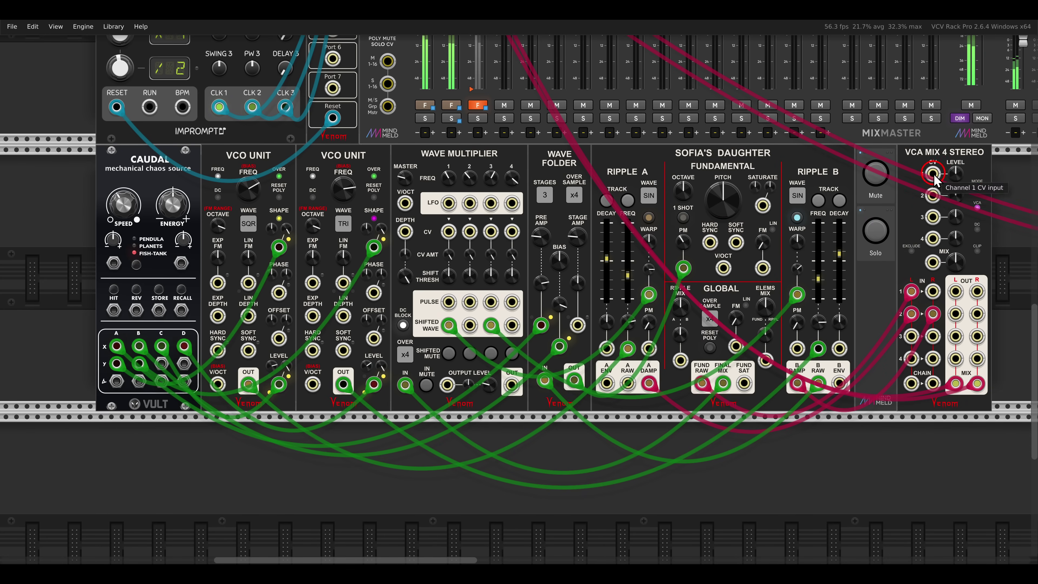
scroll(730, 241, right, 10)
scroll(730, 242, up, 5)
scroll(687, 312, right, 10)
scroll(686, 312, up, 4)
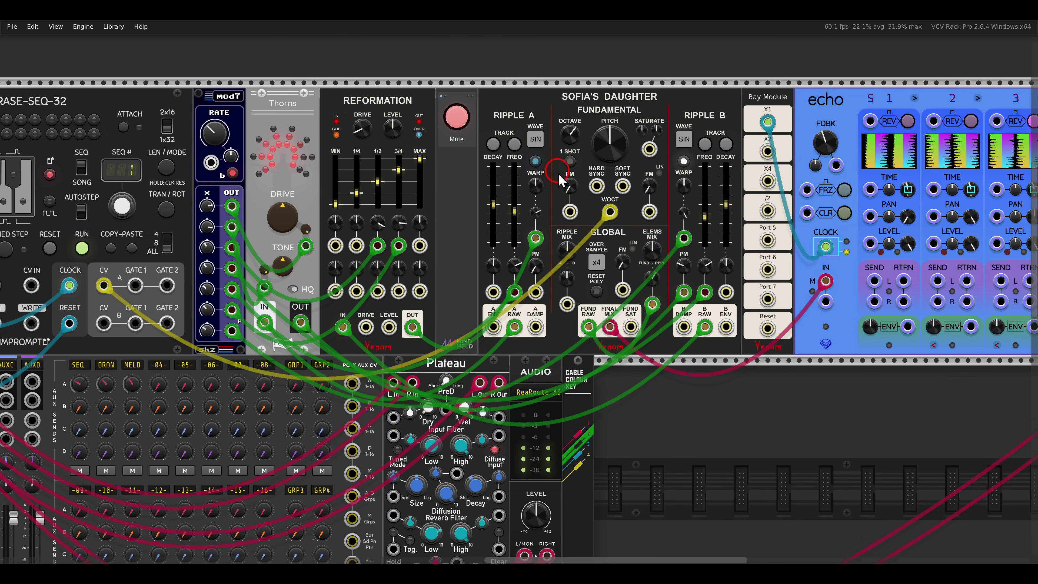
scroll(568, 241, up, 1)
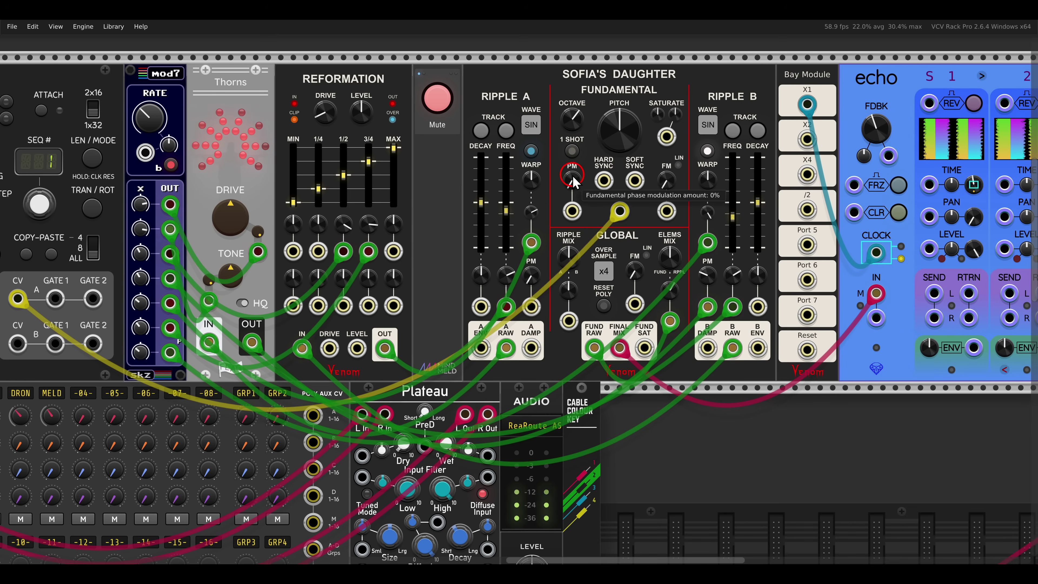
scroll(572, 212, up, 1)
scroll(573, 213, left, 1)
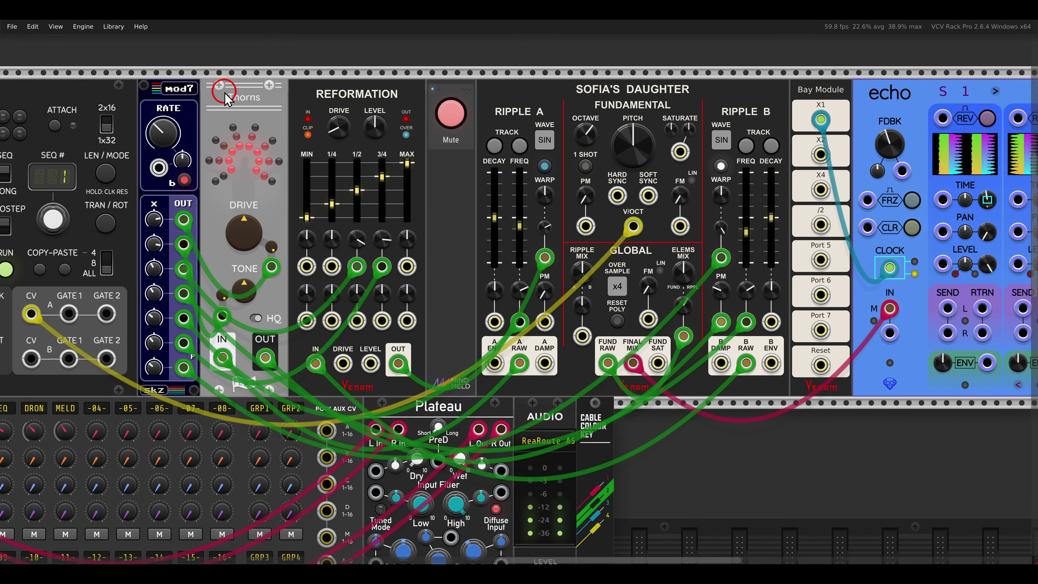
click(234, 96)
mouse_move(355, 70)
mouse_down()
mouse_move(305, 98)
mouse_move(402, 88)
mouse_move(406, 119)
mouse_up()
scroll(407, 119, down, 3)
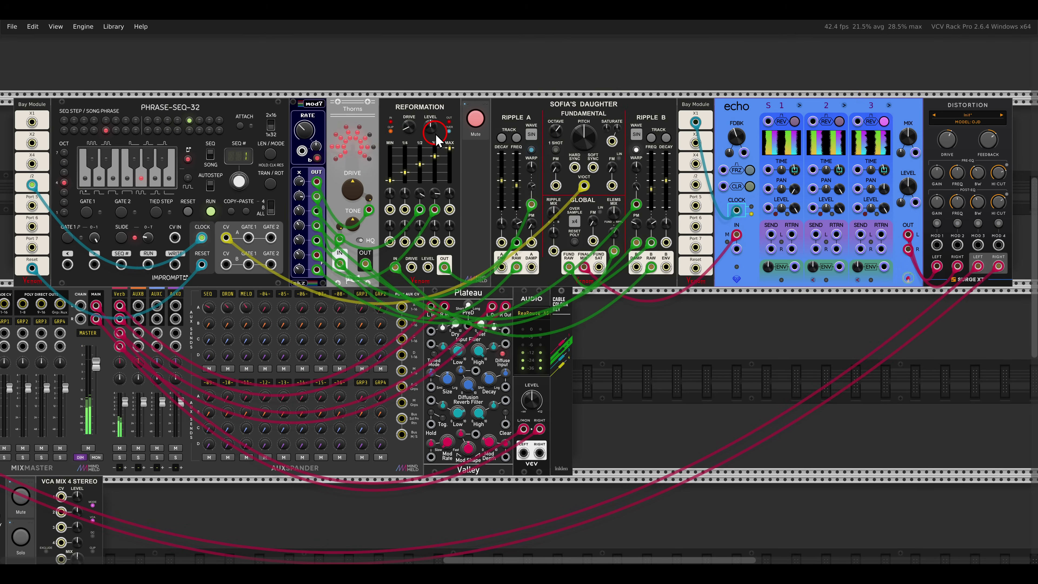
click(475, 118)
Unmute the Galaxy and Distortion drone voice, and patch the first VCO Unit's output to Fundamental hard sync and the second's to soft sync.
scroll(454, 183, down, 5)
scroll(628, 229, up, 3)
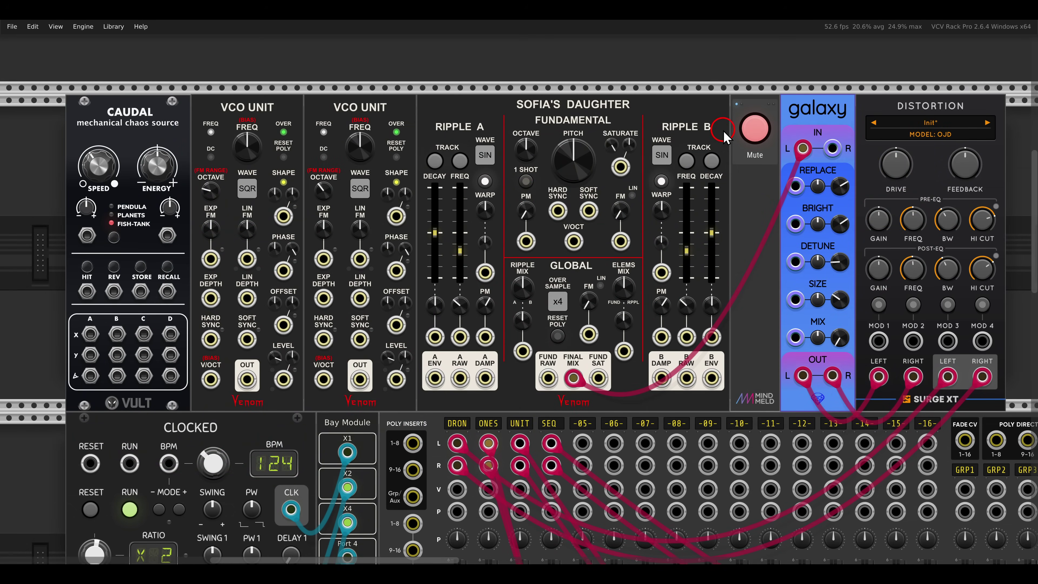
click(752, 126)
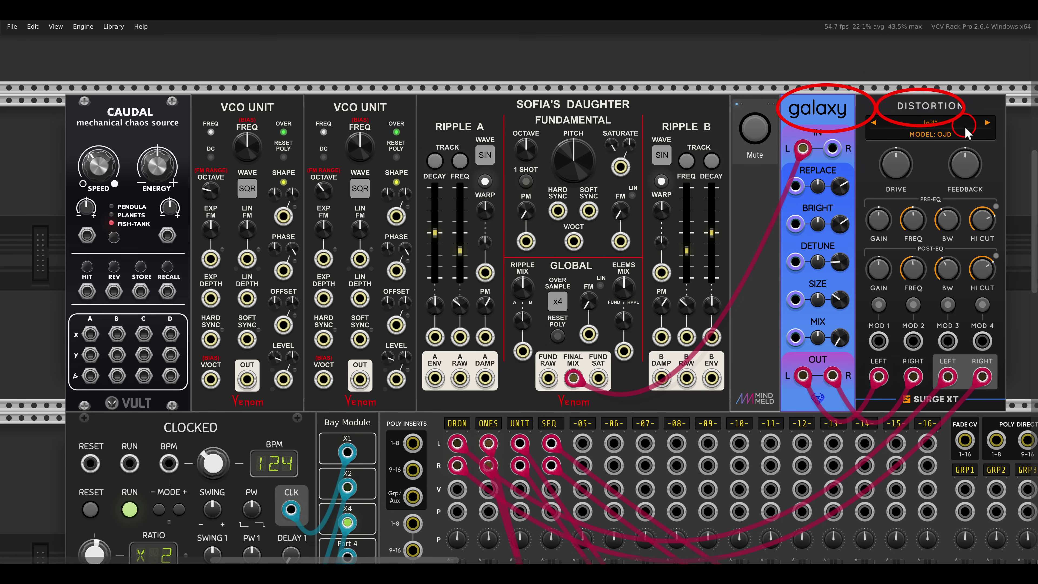
mouse_move(900, 168)
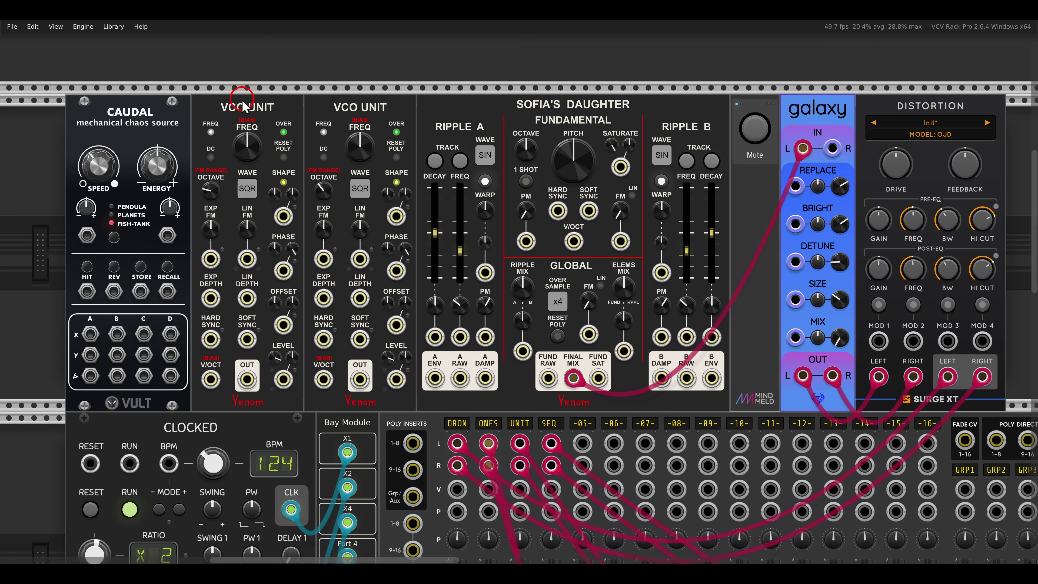
drag(202, 83, 391, 119)
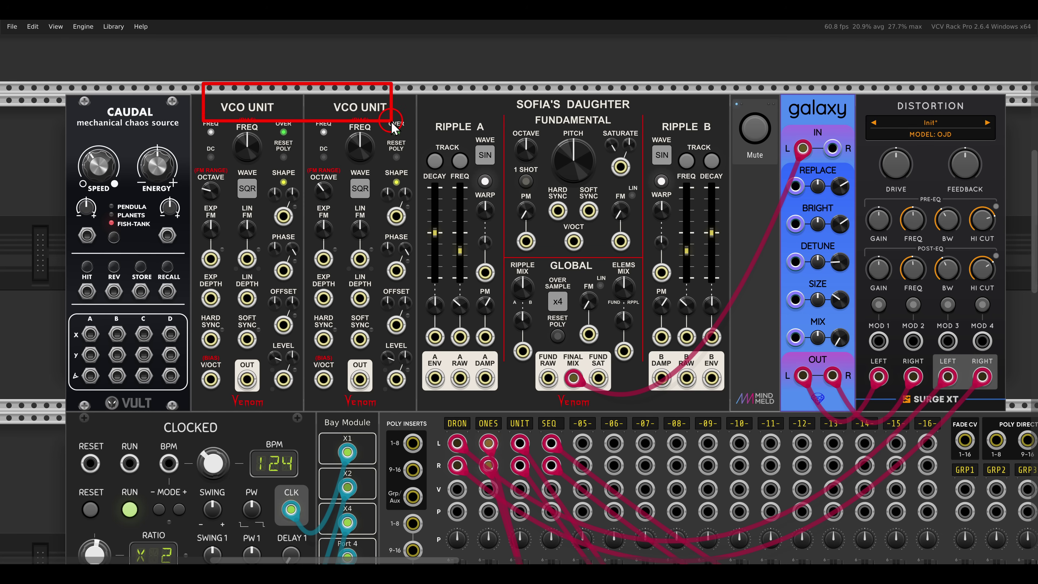
mouse_move(247, 380)
mouse_down()
mouse_move(322, 356)
mouse_move(557, 210)
mouse_up()
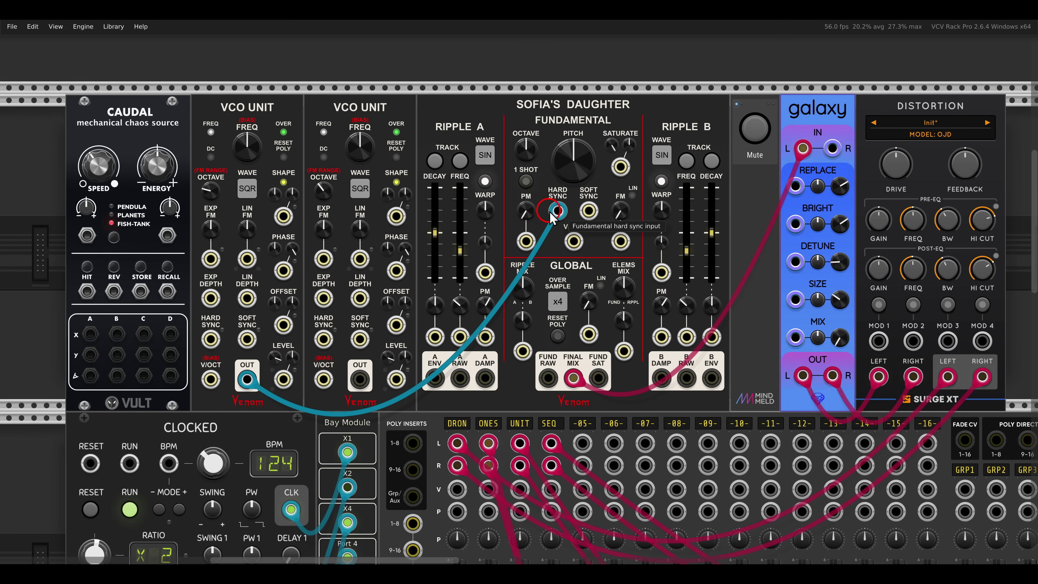
drag(360, 380, 589, 211)
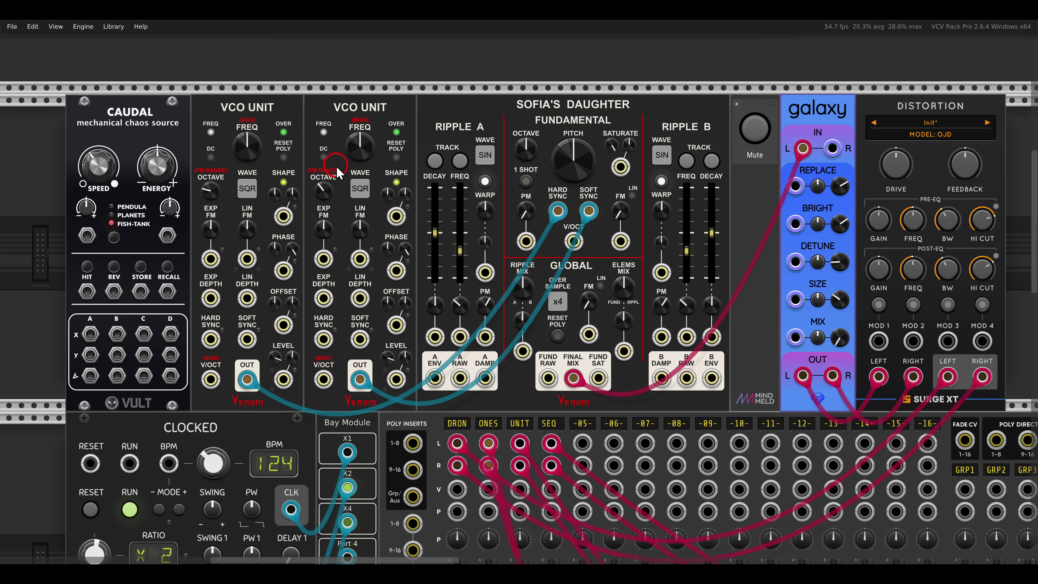
Try other frequencies on both VCO Units that sync the Fundamental.
mouse_move(216, 198)
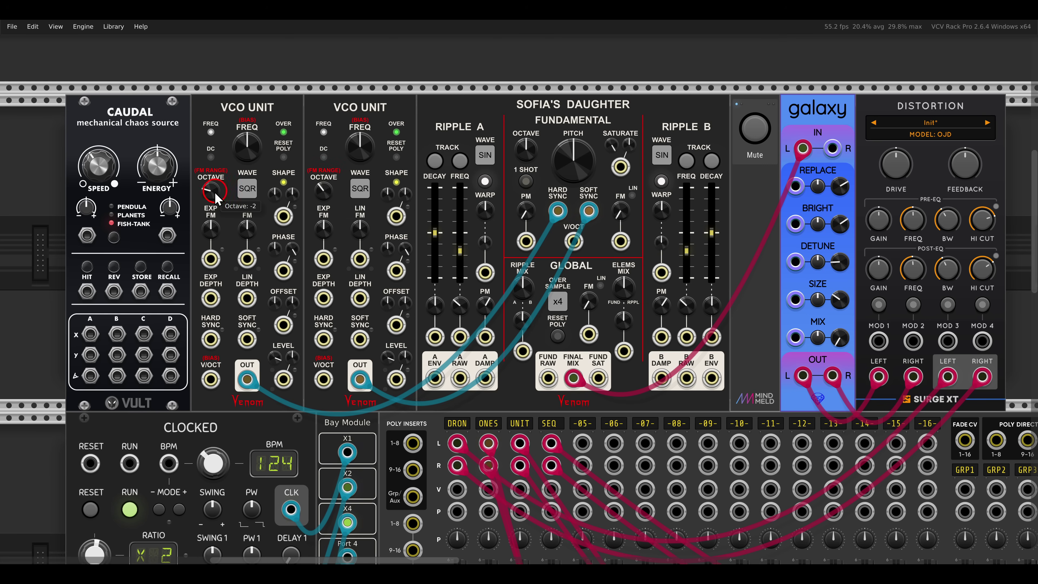
drag(242, 150, 241, 145)
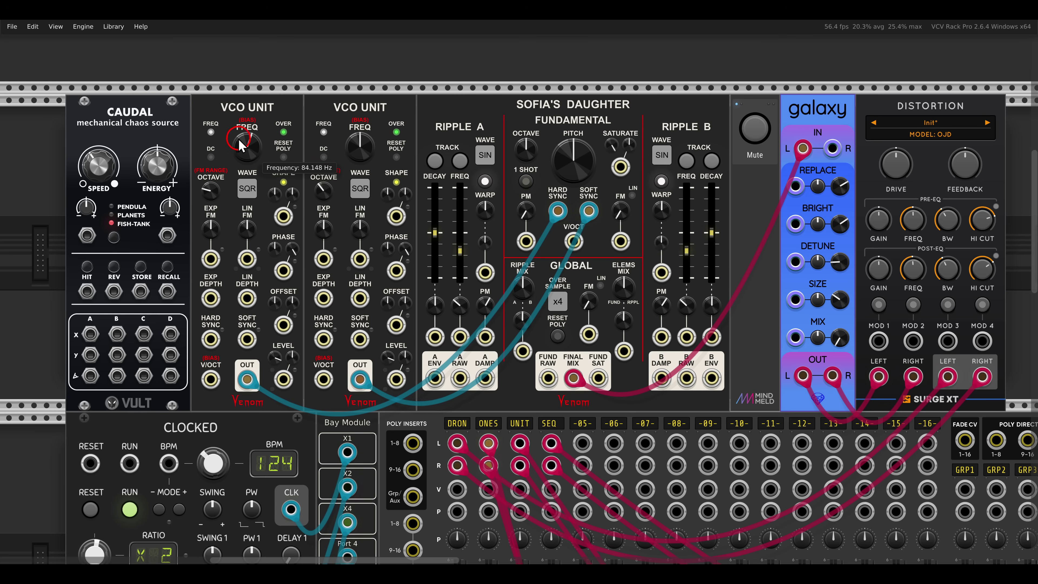
drag(355, 149, 358, 143)
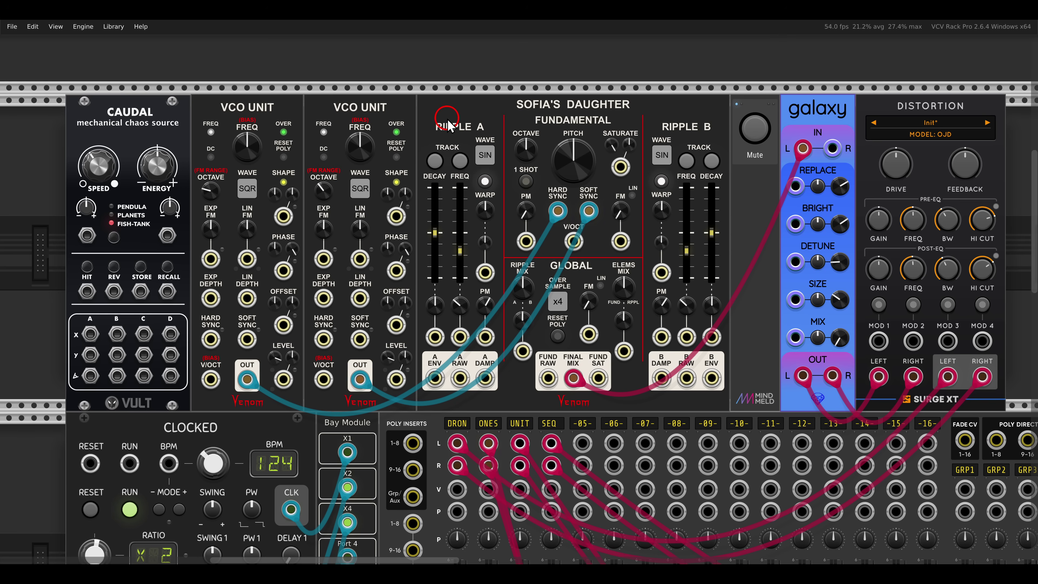
Patch Caudal's AX and BX outputs to the VCO Units' phase inputs, and CX, DX and AY to Fundamental, Ripple A and Ripple B PM.
drag(91, 333, 396, 271)
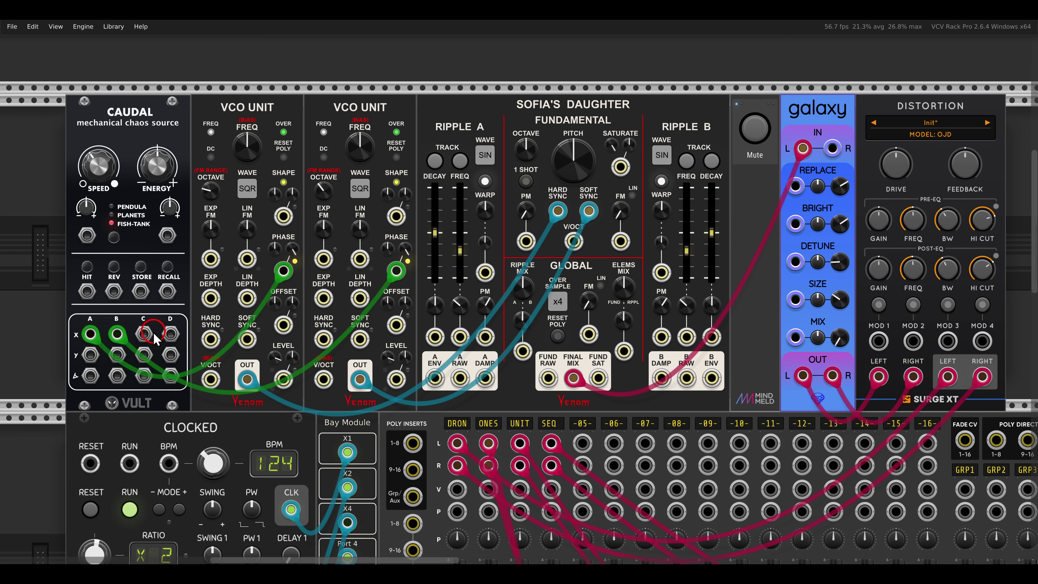
drag(143, 333, 526, 241)
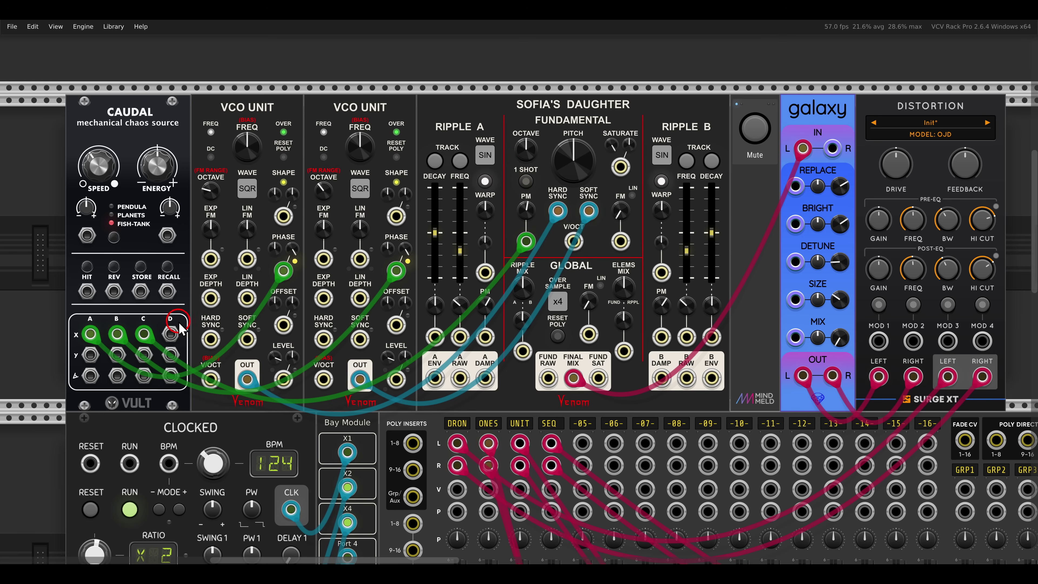
drag(170, 334, 485, 336)
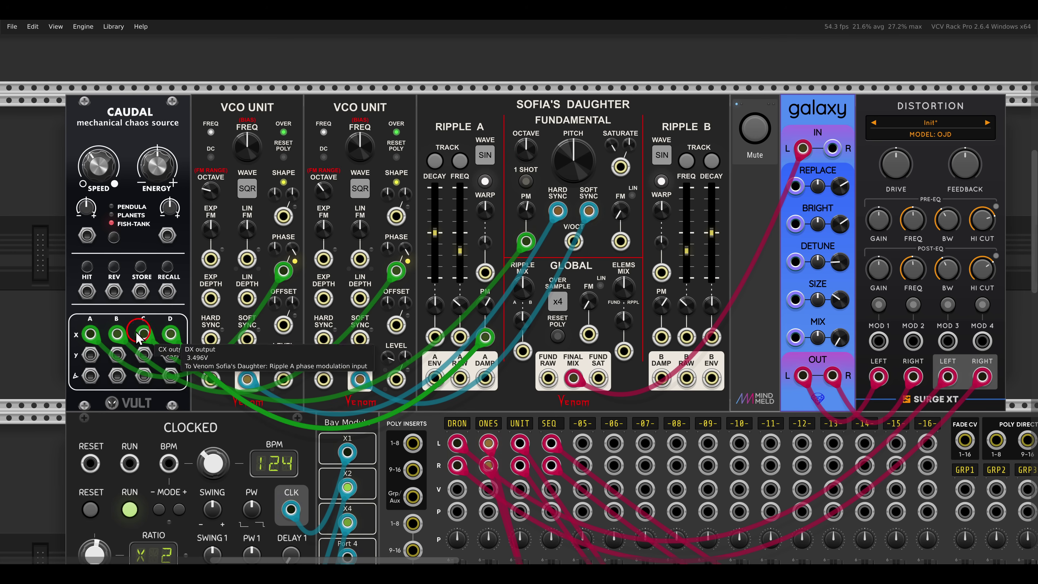
drag(91, 355, 662, 337)
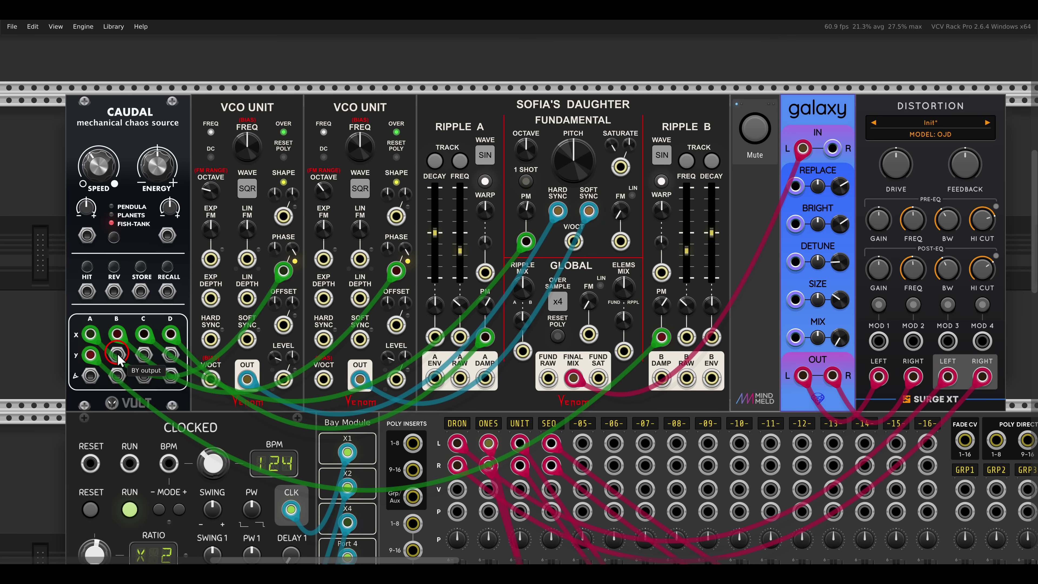
Patch Caudal's BY output to Fundamental FM and CY and DY to the Ripple frequency inputs, and adjust Fundamental's pitch and octave.
drag(117, 355, 621, 241)
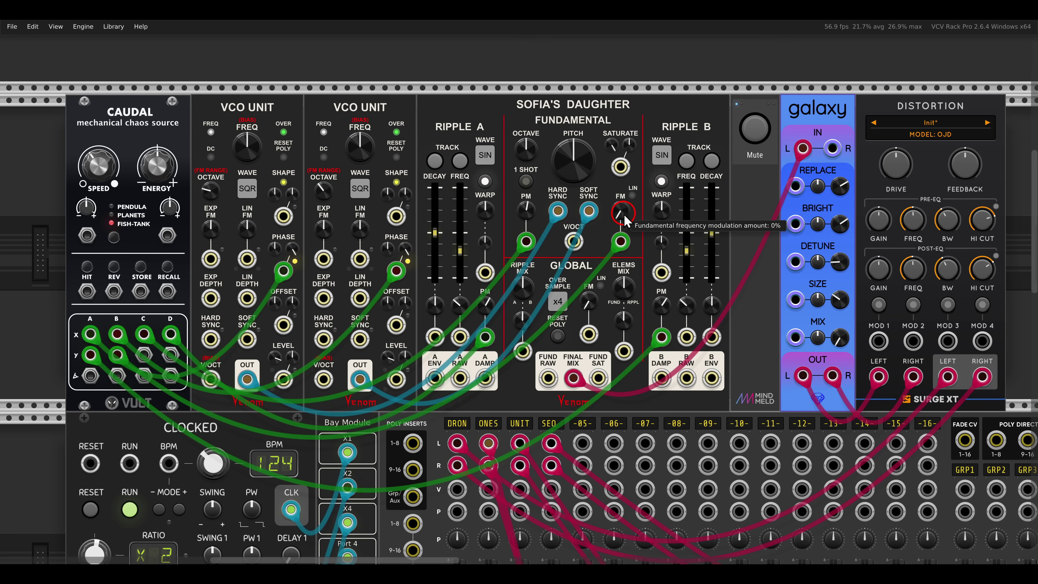
drag(615, 174, 563, 104)
drag(526, 150, 514, 130)
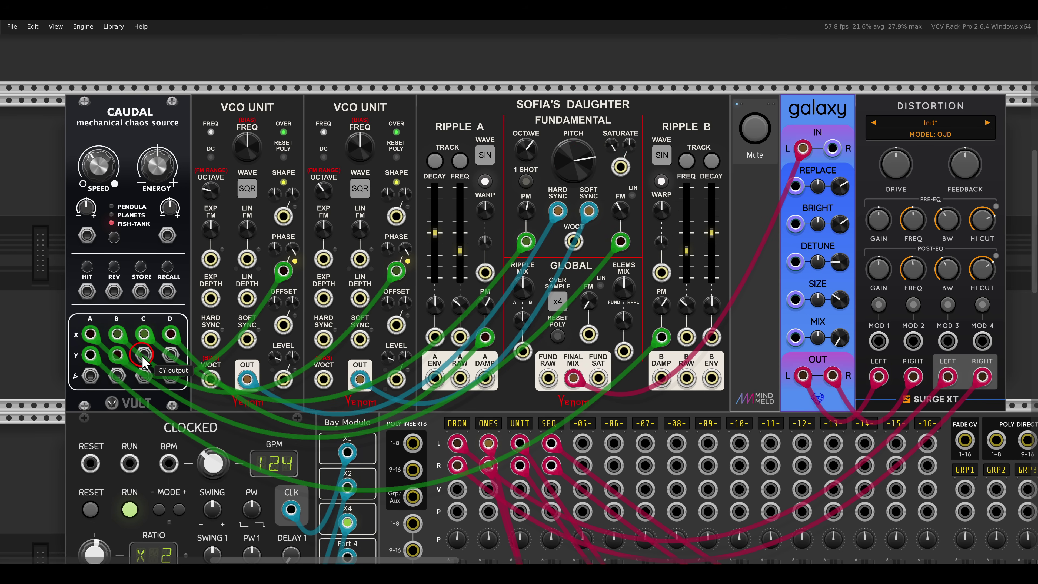
drag(143, 355, 687, 337)
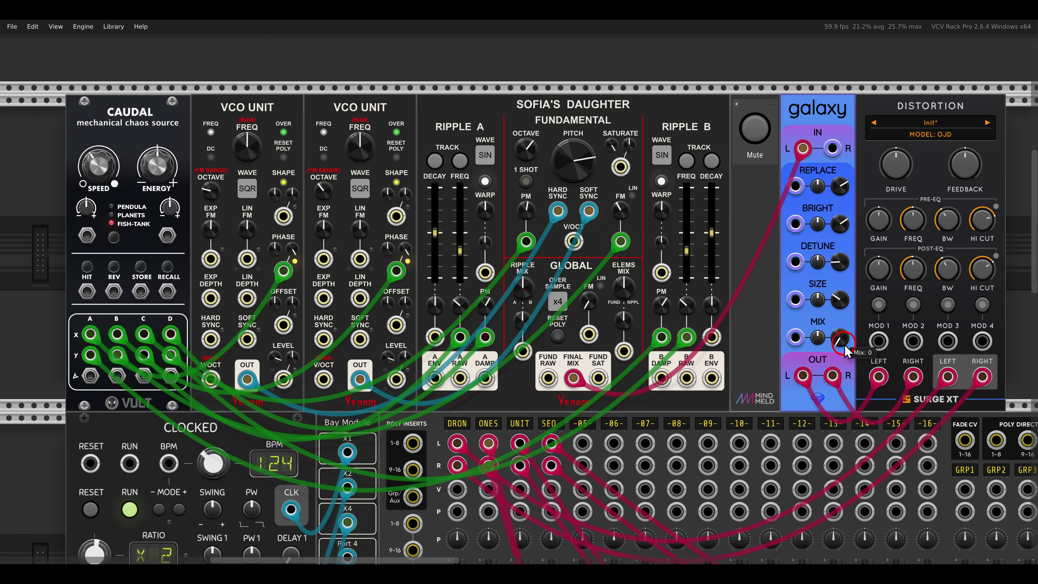
Adjust Galaxy's mix and the Distortion's drive and feedback on the drone voice.
drag(840, 337, 813, 278)
click(891, 174)
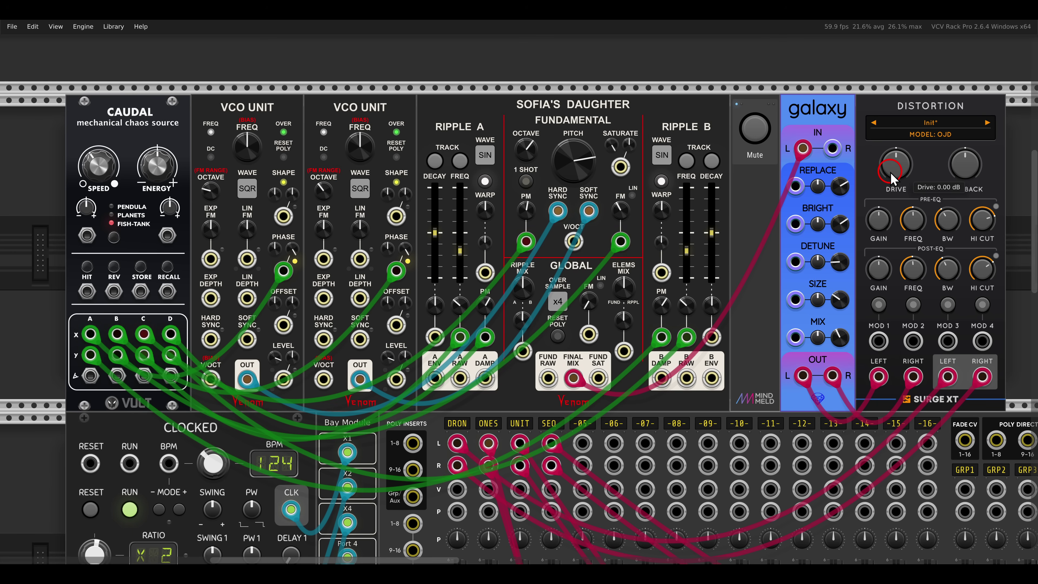
drag(891, 174, 876, 130)
click(955, 168)
drag(956, 171, 908, 175)
click(909, 162)
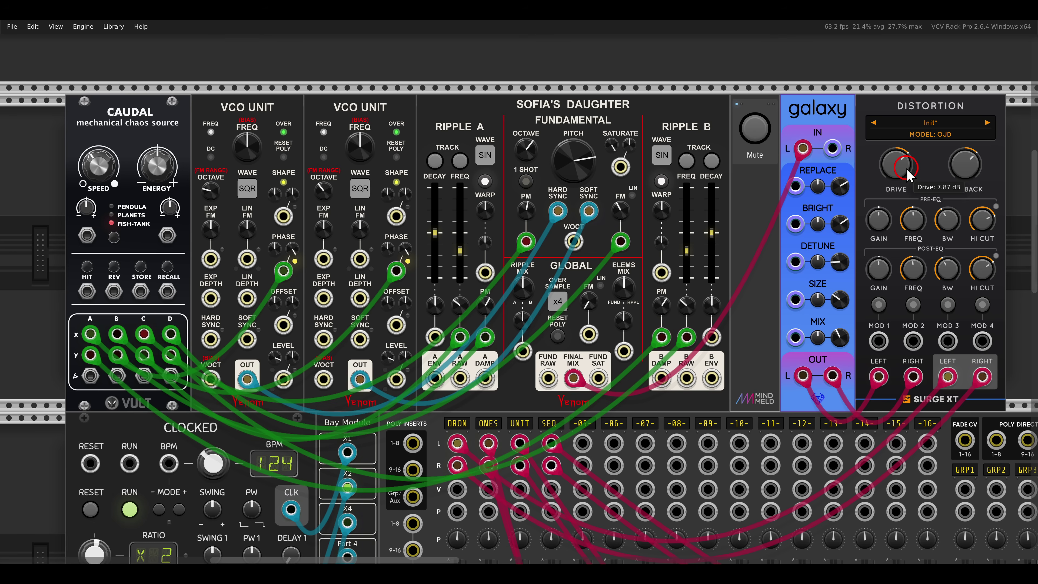
click(757, 192)
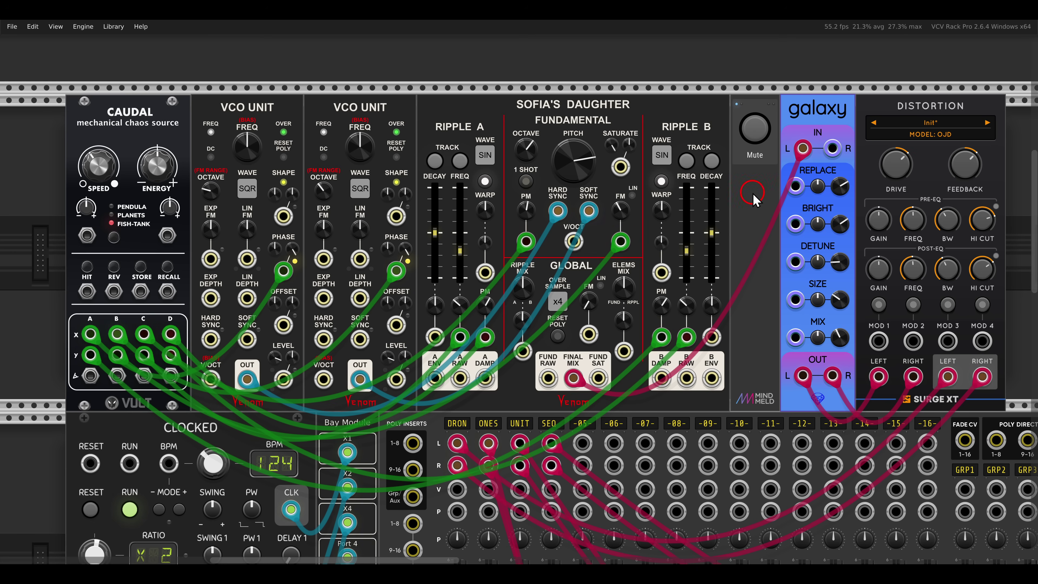
Unmute and solo the voice that runs Sofia's Daughter's damped ripple outputs into the Delay.
scroll(754, 198, down, 10)
drag(701, 311, 777, 307)
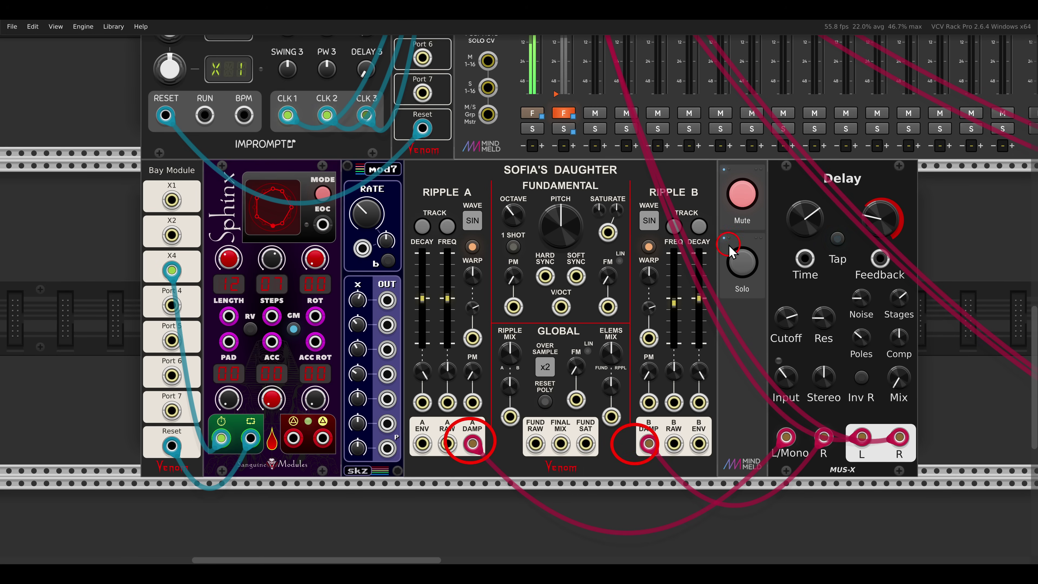
click(743, 202)
click(745, 269)
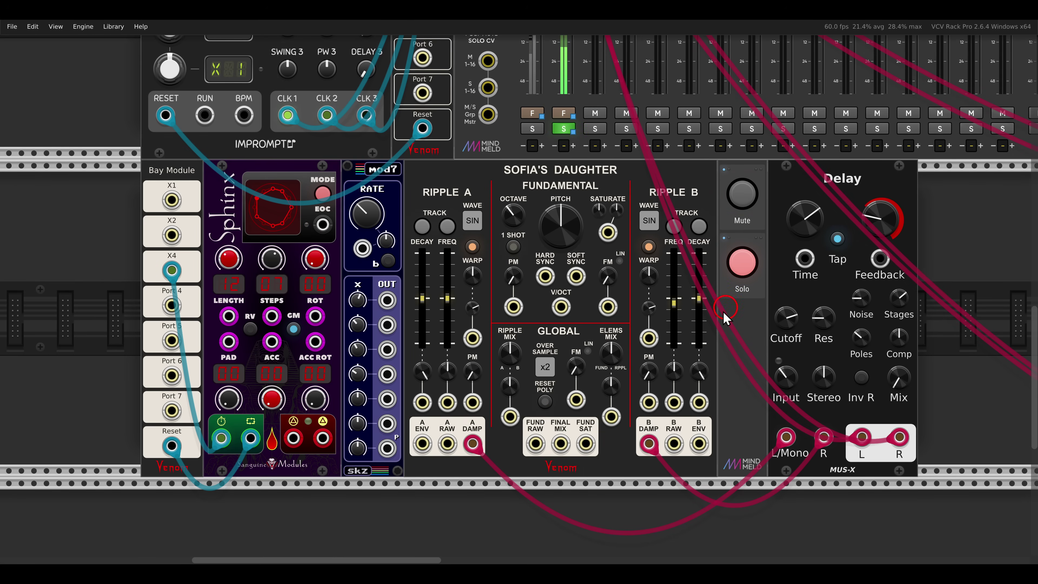
Enable the Fundamental's one-shot mode and patch the Sphinx gate output to its hard sync input.
scroll(709, 331, down, 1)
scroll(711, 335, up, 1)
scroll(710, 338, down, 1)
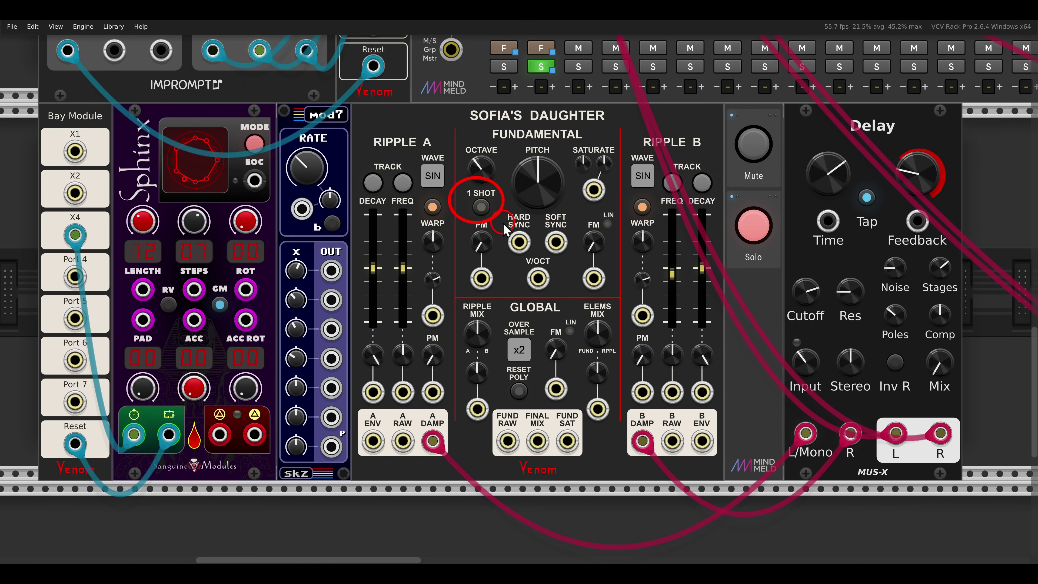
click(482, 206)
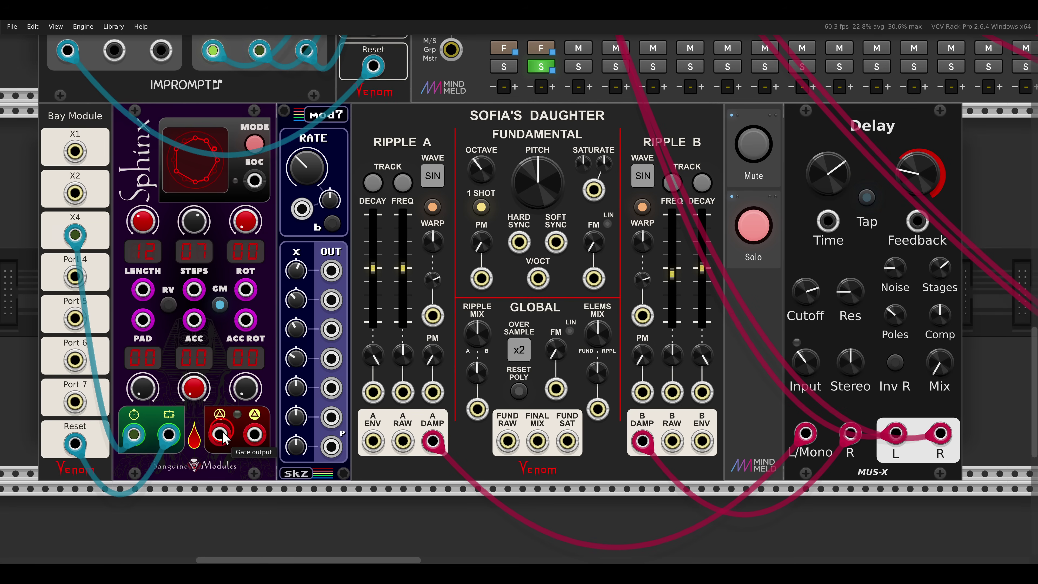
drag(220, 436, 520, 243)
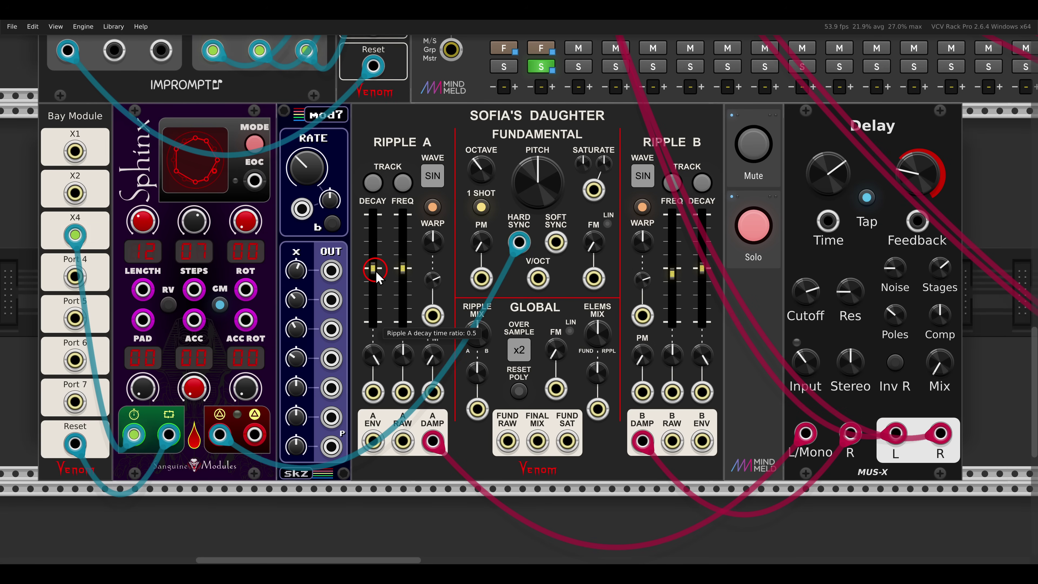
mouse_move(378, 277)
mouse_down()
mouse_move(378, 229)
mouse_move(379, 274)
mouse_up()
click(667, 274)
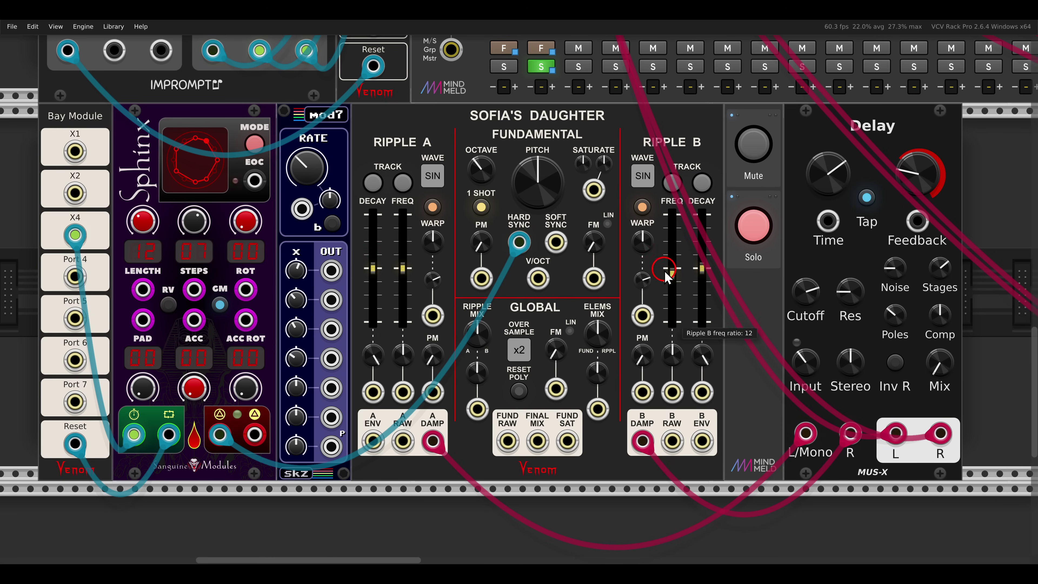
Lower the decay of Ripple B and Ripple A on the one-shot voice's Sofia's Daughter.
drag(702, 269, 698, 348)
scroll(701, 254, down, 1)
drag(365, 262, 362, 323)
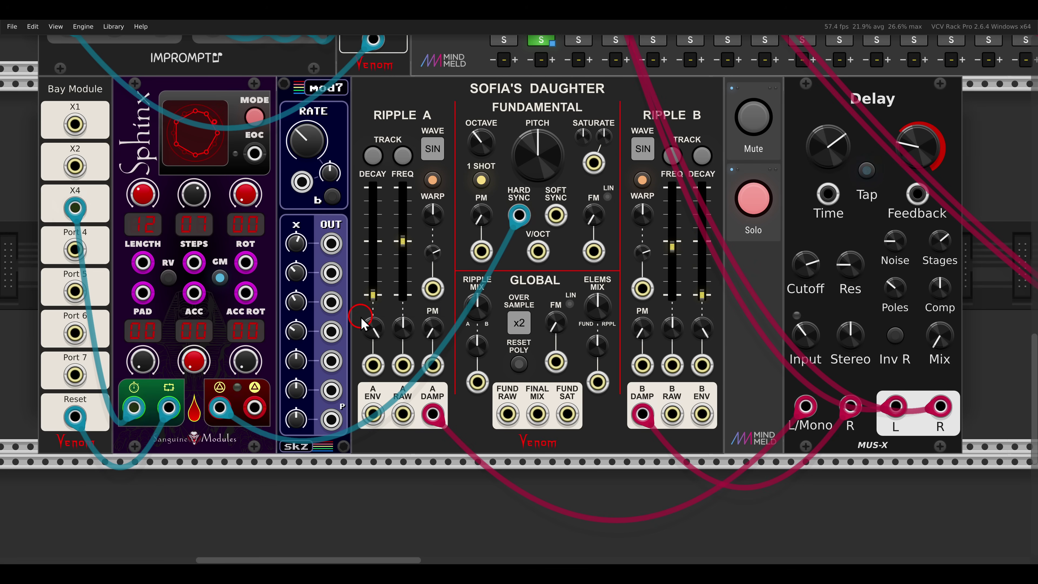
Patch mod7 outputs 1 and 2 to the Ripple A and B decay inputs, and outputs 3 and 4 to their warp inputs.
drag(331, 244, 373, 365)
drag(331, 273, 702, 365)
drag(332, 302, 432, 288)
drag(331, 331, 643, 289)
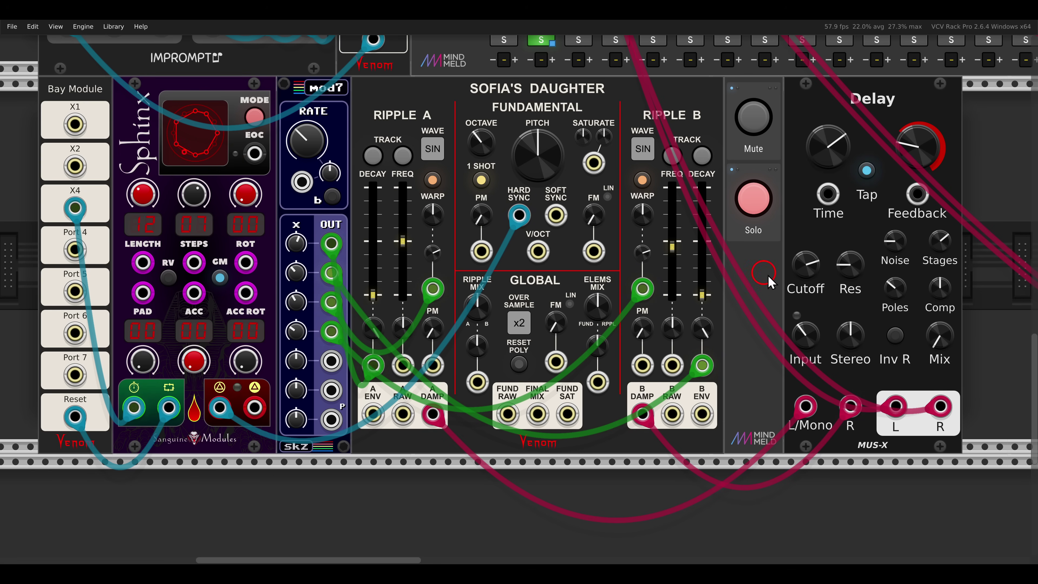
Reduce the Delay's mix and turn off solo for the one-shot voice.
drag(940, 344, 871, 272)
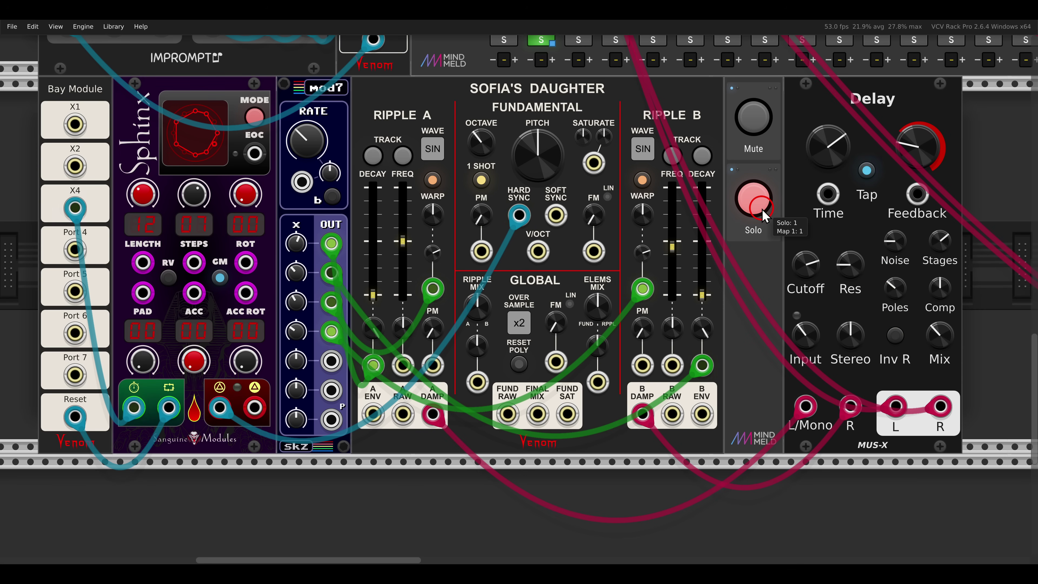
click(754, 201)
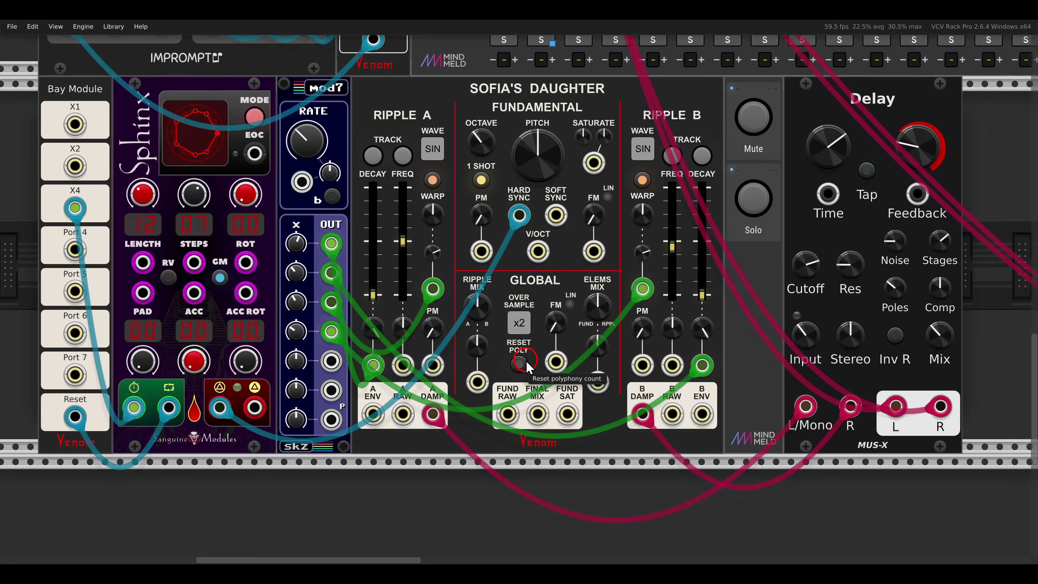
Patch the one-shot voice's A ENV and B ENV outputs to inputs 1 and 2 of the Quad VC Polarizer.
scroll(528, 366, down, 3)
scroll(754, 332, right, 6)
scroll(501, 303, up, 3)
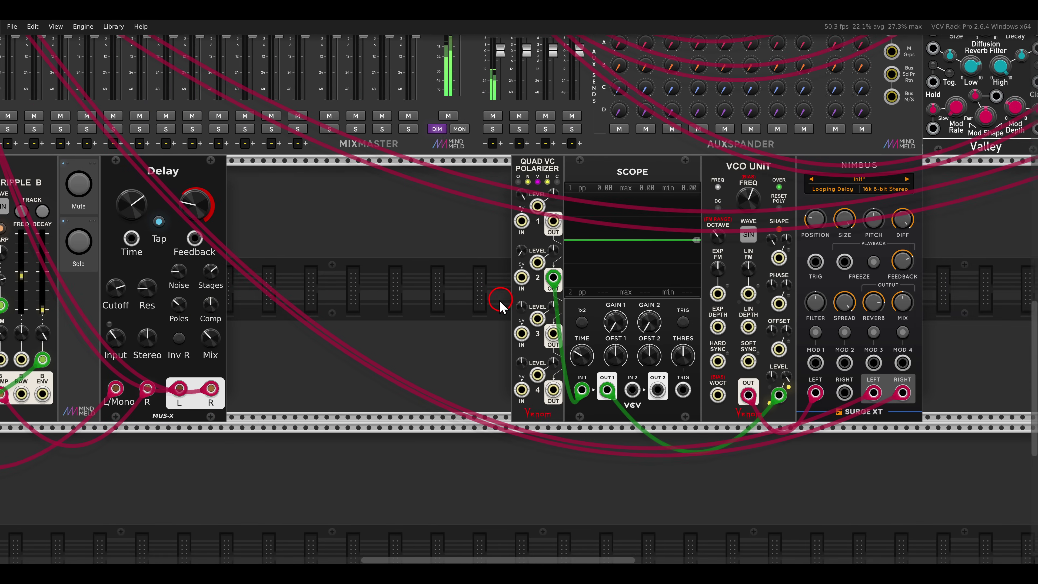
scroll(503, 305, right, 1)
drag(719, 151, 768, 167)
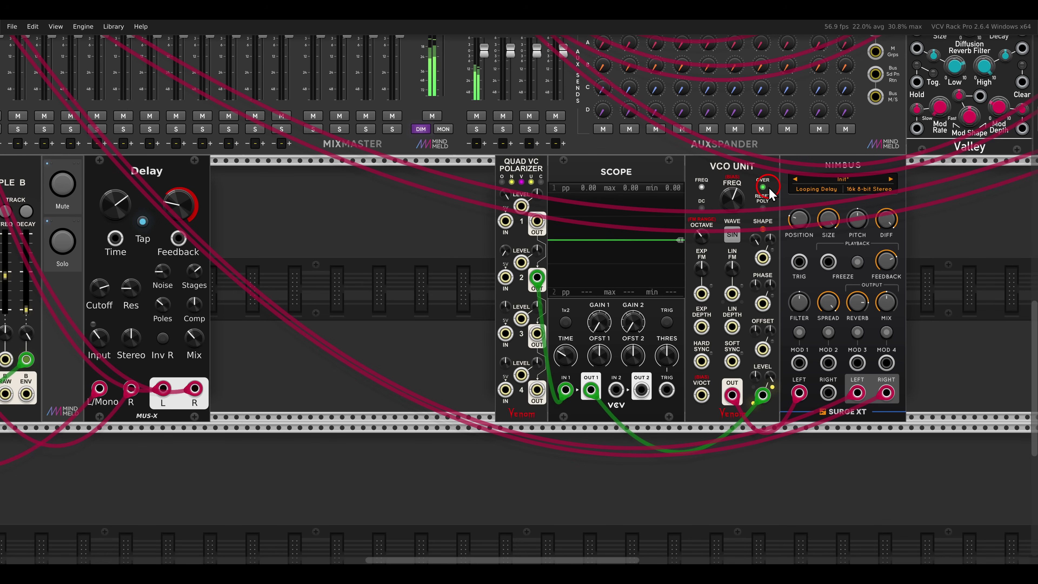
drag(351, 301, 640, 307)
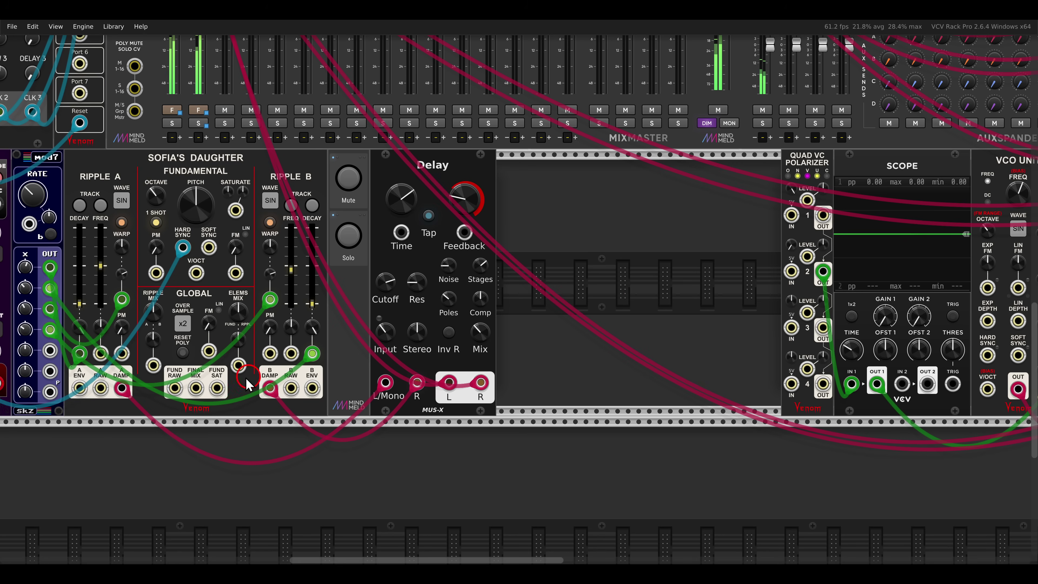
drag(80, 388, 792, 215)
mouse_move(779, 162)
mouse_down()
mouse_move(769, 152)
mouse_move(813, 180)
mouse_move(836, 145)
mouse_up()
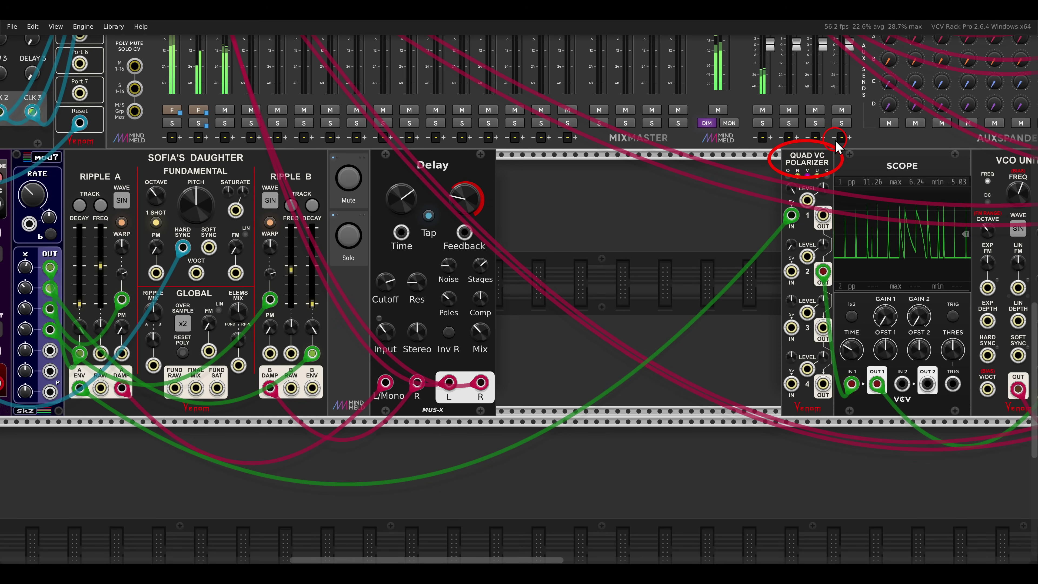
mouse_move(792, 271)
mouse_down()
mouse_move(430, 332)
mouse_move(388, 386)
mouse_move(718, 309)
mouse_move(720, 230)
mouse_up()
scroll(719, 265, right, 3)
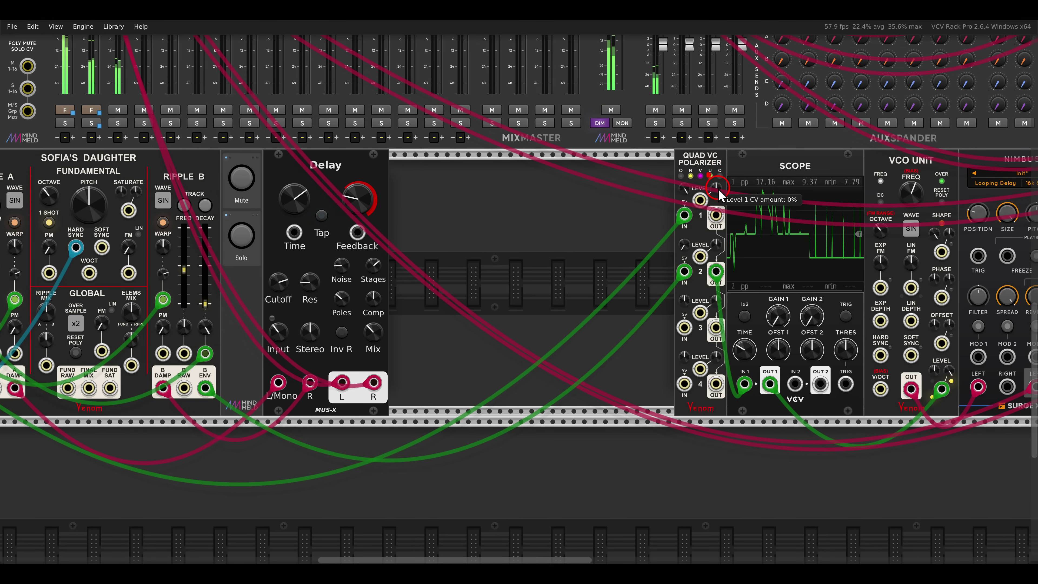
scroll(725, 313, right, 3)
scroll(726, 313, right, 2)
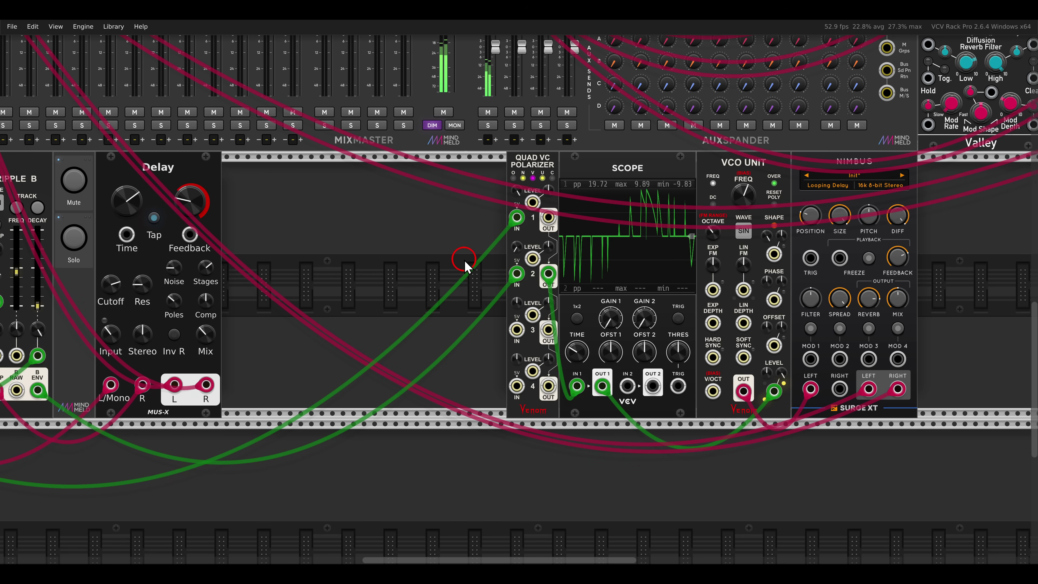
On the stepSeq-driven voice, patch the VCO Unit output to the Fundamental hard sync input.
scroll(781, 273, up, 10)
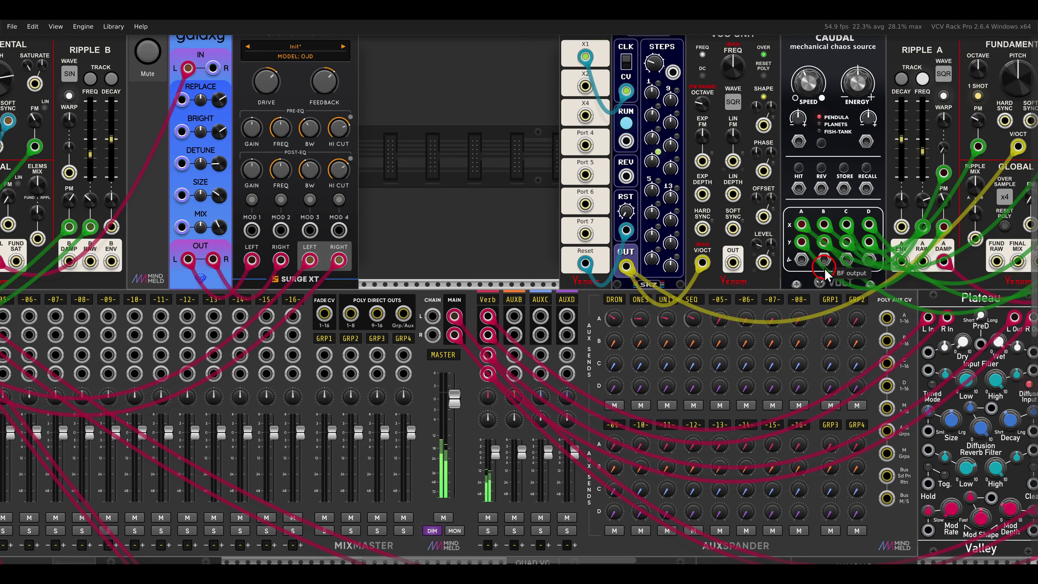
scroll(488, 317, right, 10)
drag(489, 317, 320, 341)
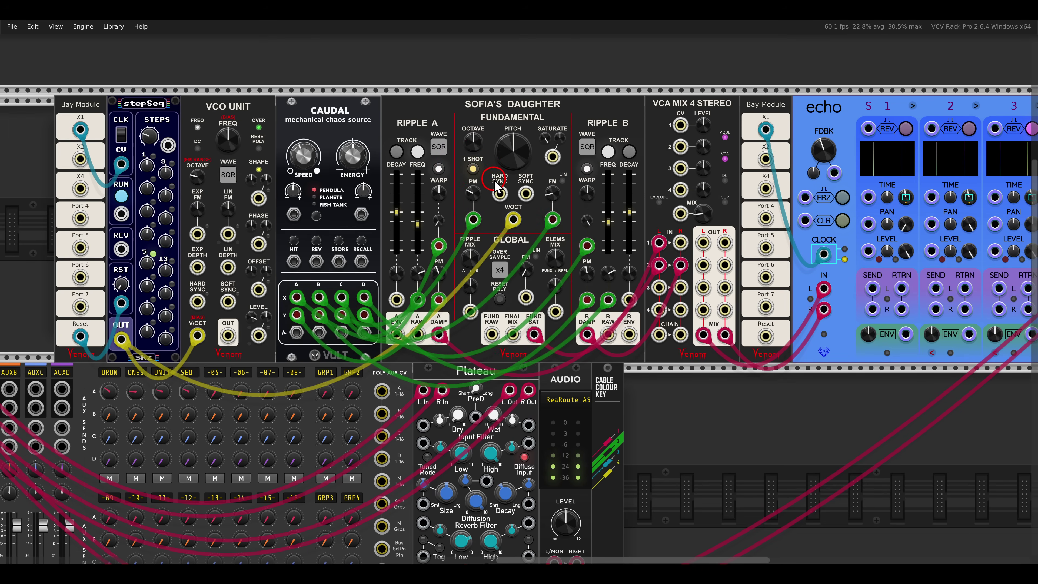
scroll(498, 270, up, 2)
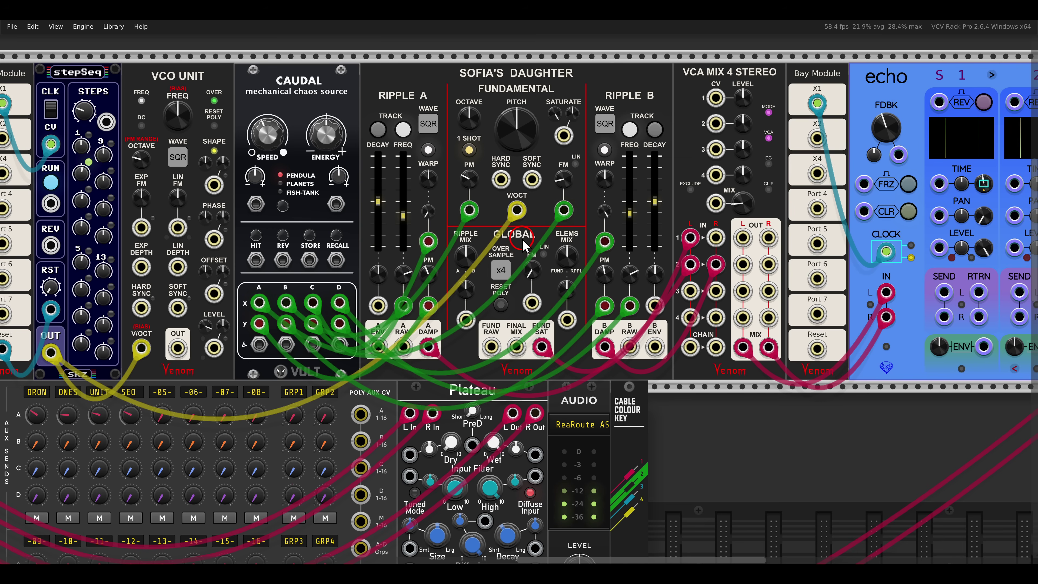
scroll(552, 240, left, 3)
scroll(556, 245, left, 4)
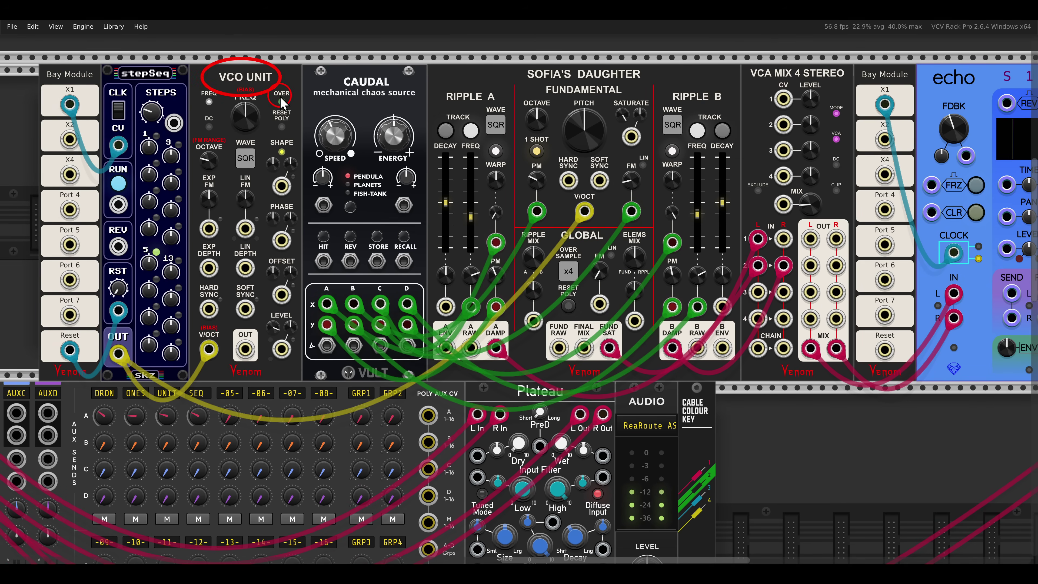
drag(245, 348, 569, 208)
scroll(491, 246, up, 3)
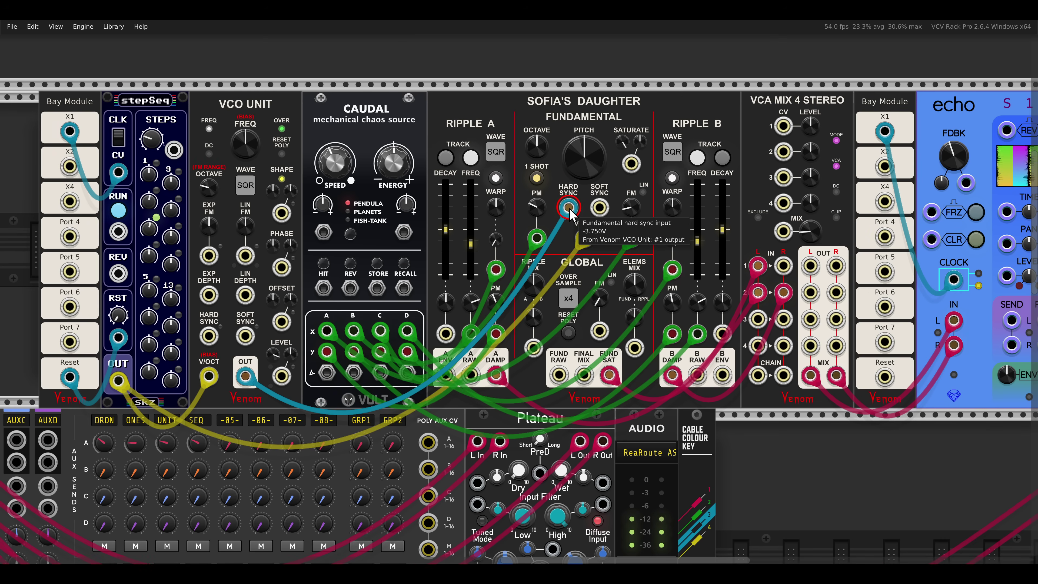
mouse_move(123, 84)
mouse_down()
mouse_move(100, 102)
mouse_move(199, 133)
mouse_up()
scroll(199, 133, down, 5)
scroll(466, 279, up, 3)
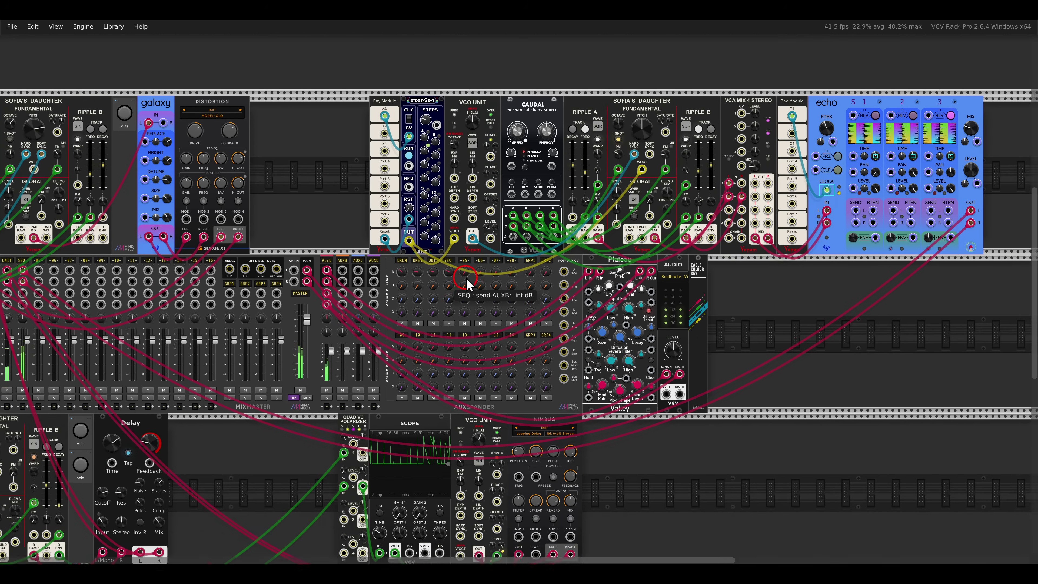
scroll(504, 252, down, 2)
scroll(503, 251, down, 3)
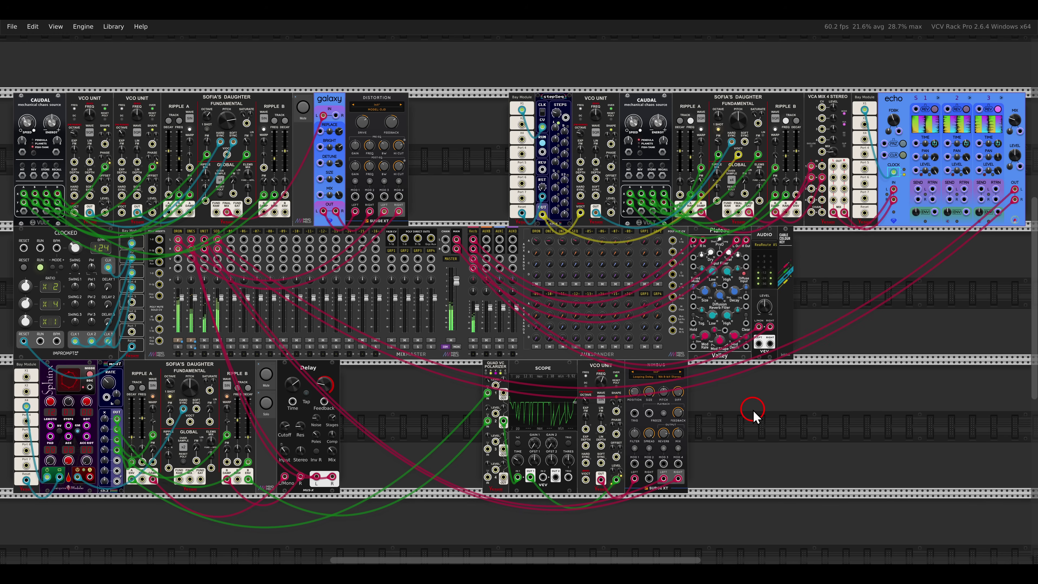
Unmute the Harmony II voice and check the Quad LFO's polyphony options.
scroll(753, 413, up, 5)
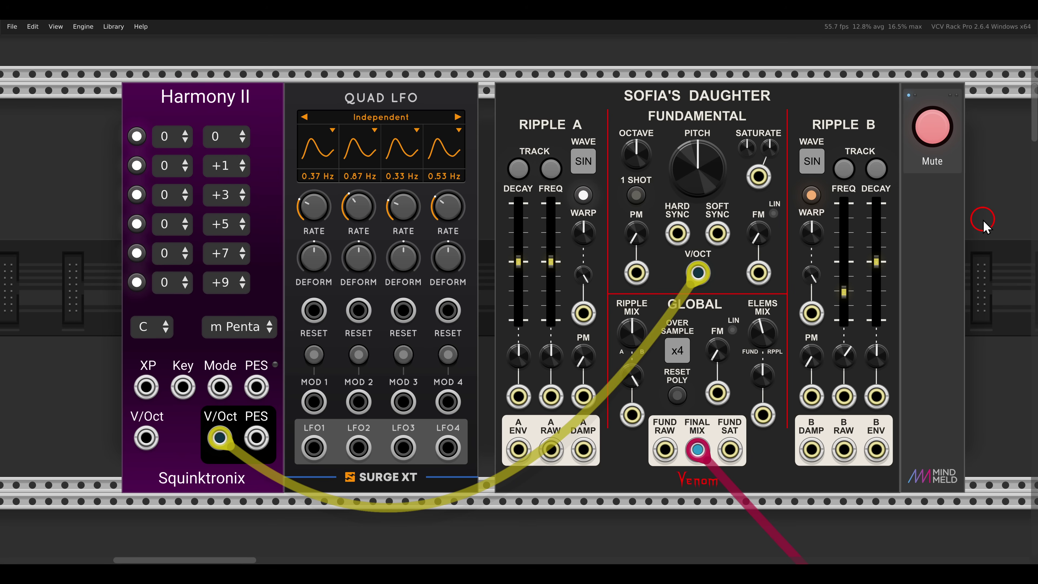
click(938, 133)
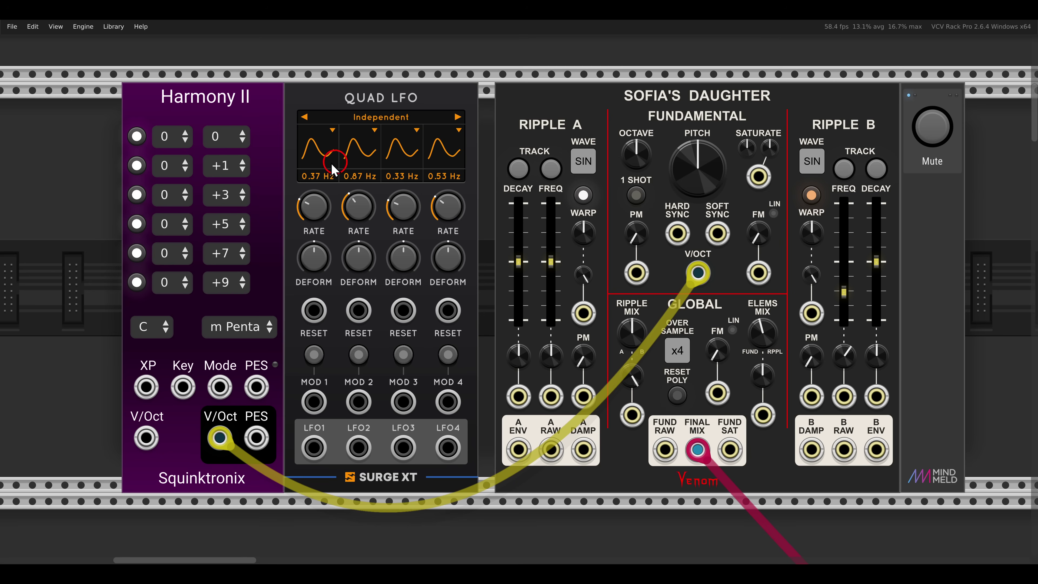
drag(122, 73, 274, 122)
right_click(350, 103)
click(355, 241)
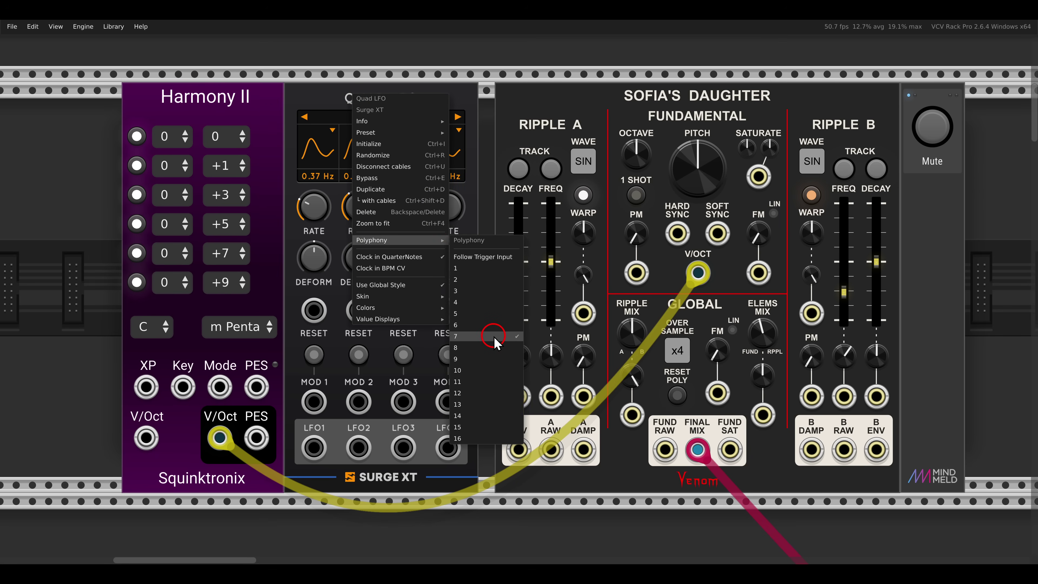
click(562, 117)
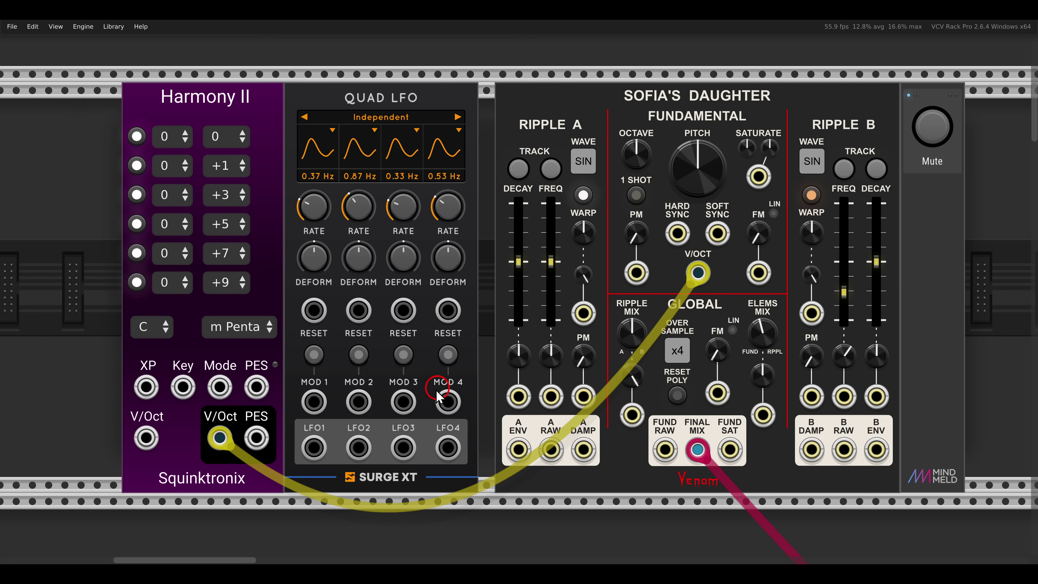
Patch LFO1 to Ripple A warp, LFO2 to Ripple B warp, LFO3 to the ripple mix input and LFO4 to the Ripple B frequency input.
drag(314, 448, 583, 314)
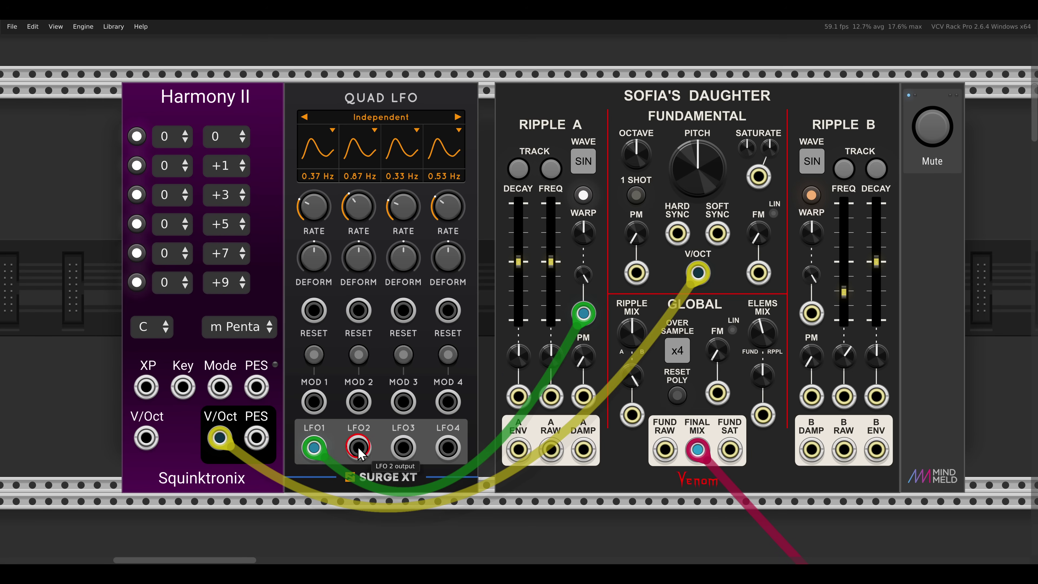
drag(359, 448, 811, 313)
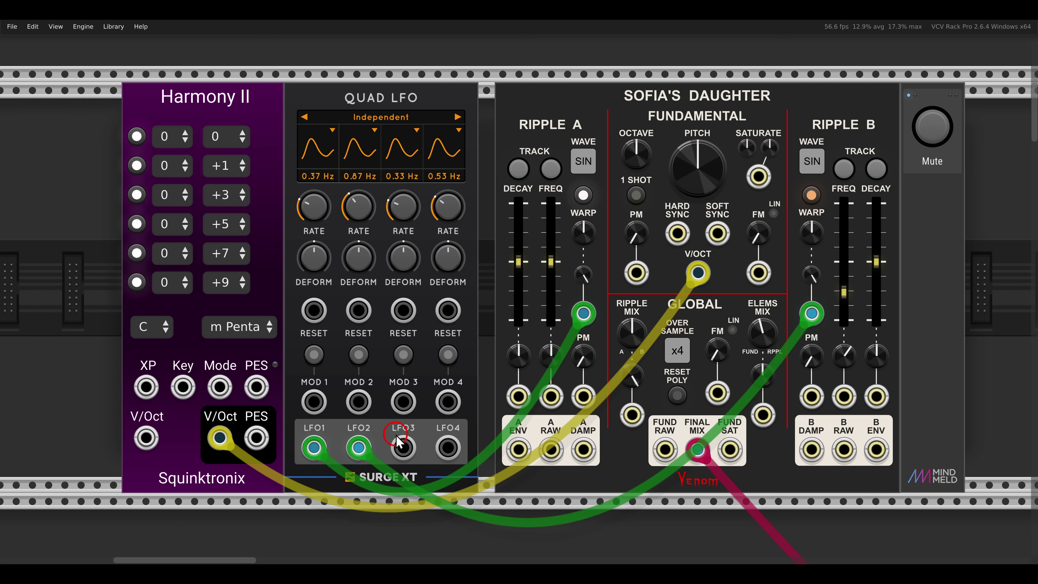
drag(402, 448, 632, 414)
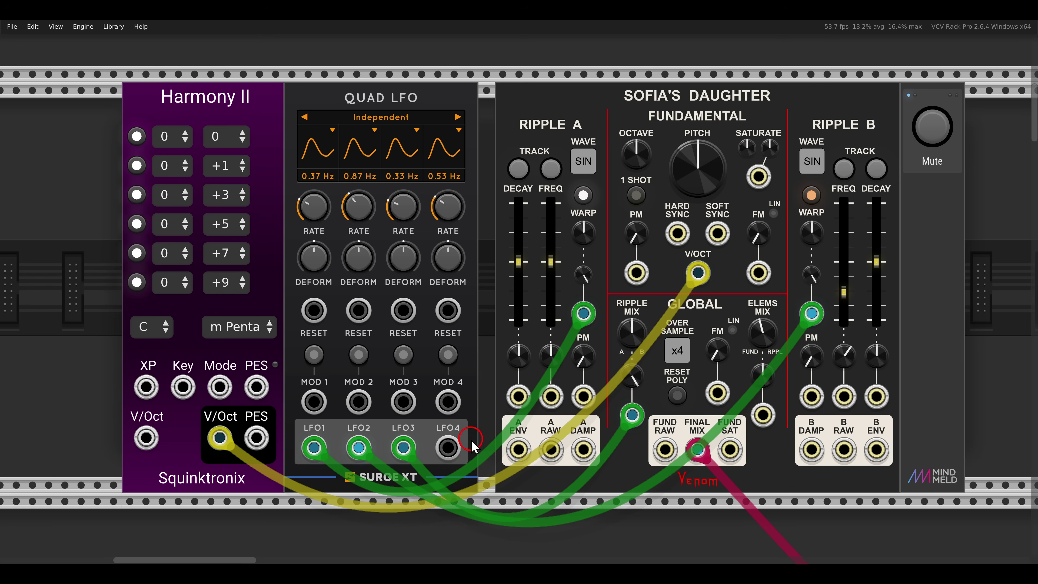
drag(448, 448, 844, 396)
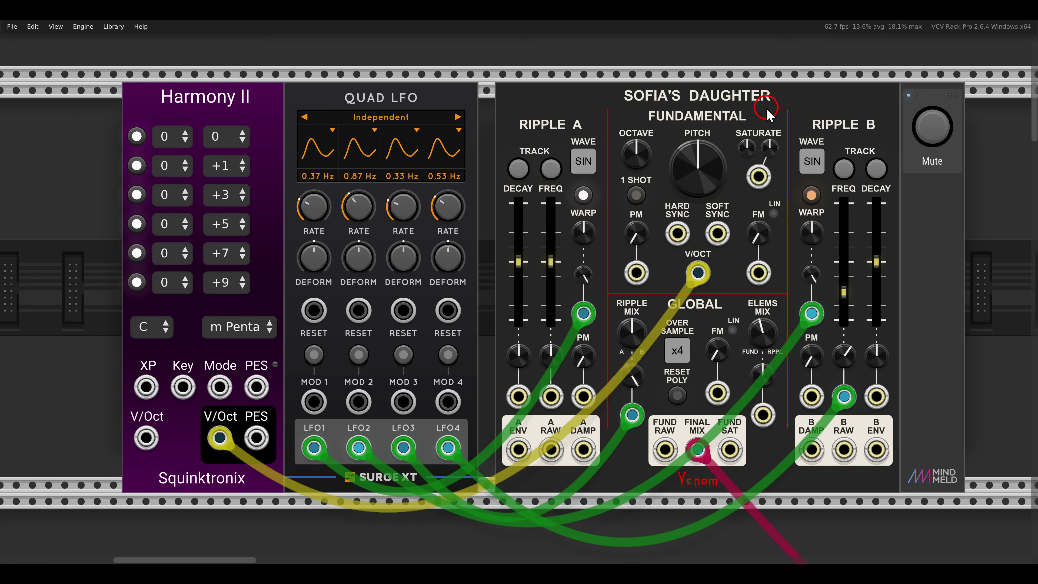
Mute the Harmony II voice and unmute the Sofia's Daughter voice placed between the two mod7 modules.
click(926, 142)
scroll(758, 225, down, 15)
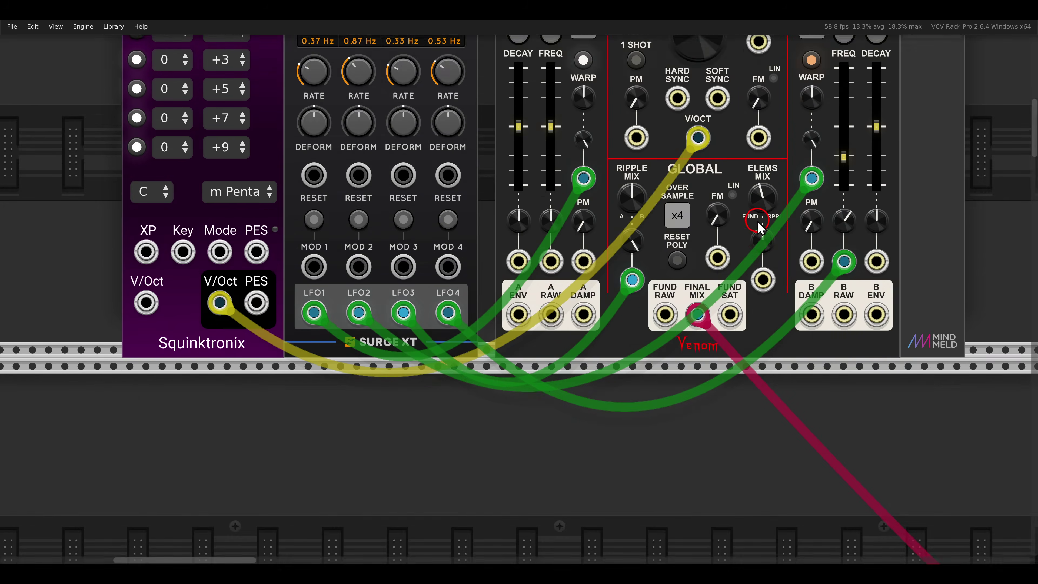
scroll(745, 282, down, 2)
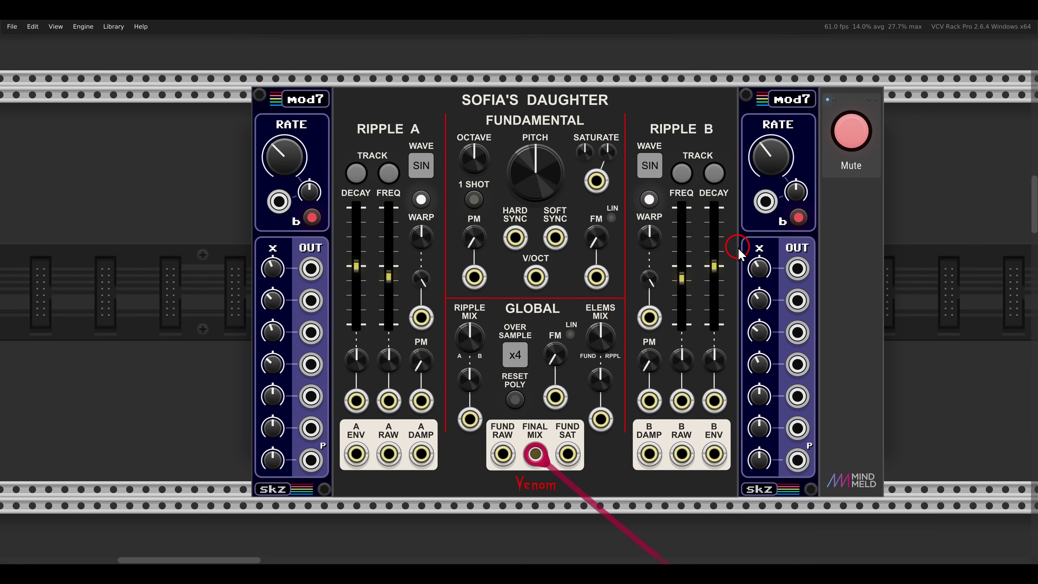
click(854, 133)
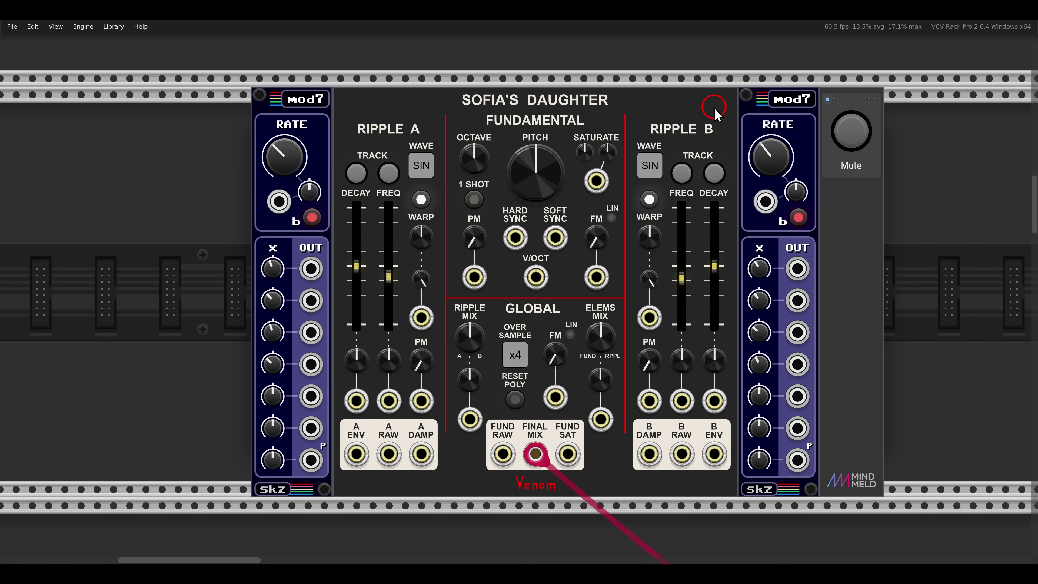
Check the first mod7's polyphony options and patch each mod7's polyphonic seventh output to the Ripple A and Ripple B warp inputs.
right_click(308, 116)
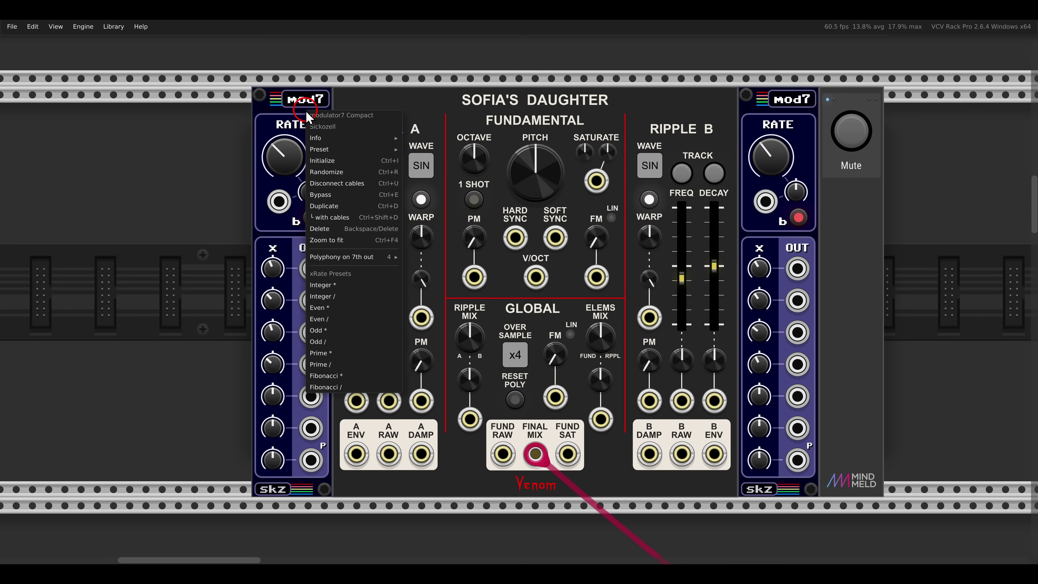
mouse_move(347, 265)
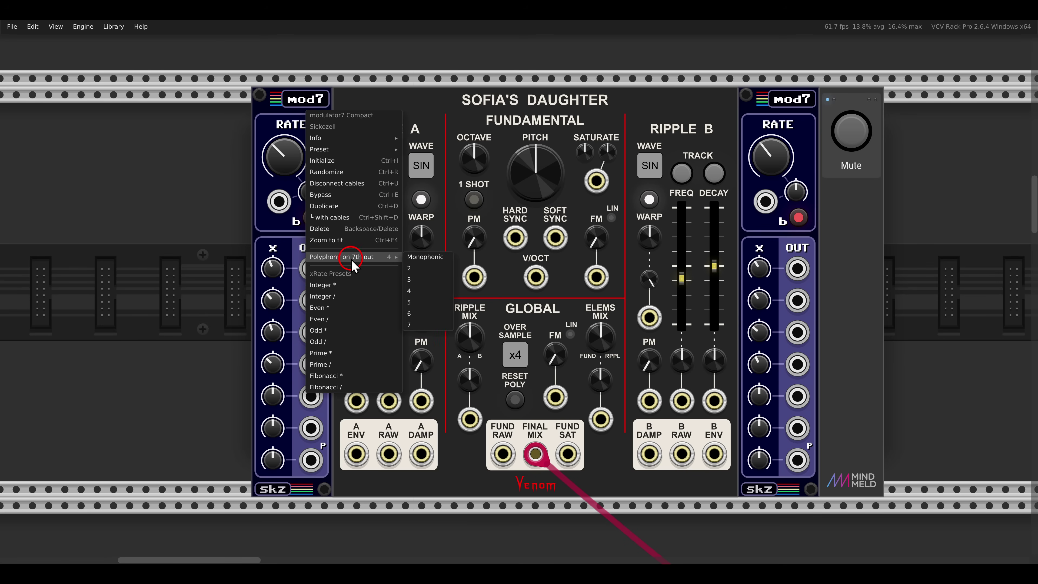
click(286, 323)
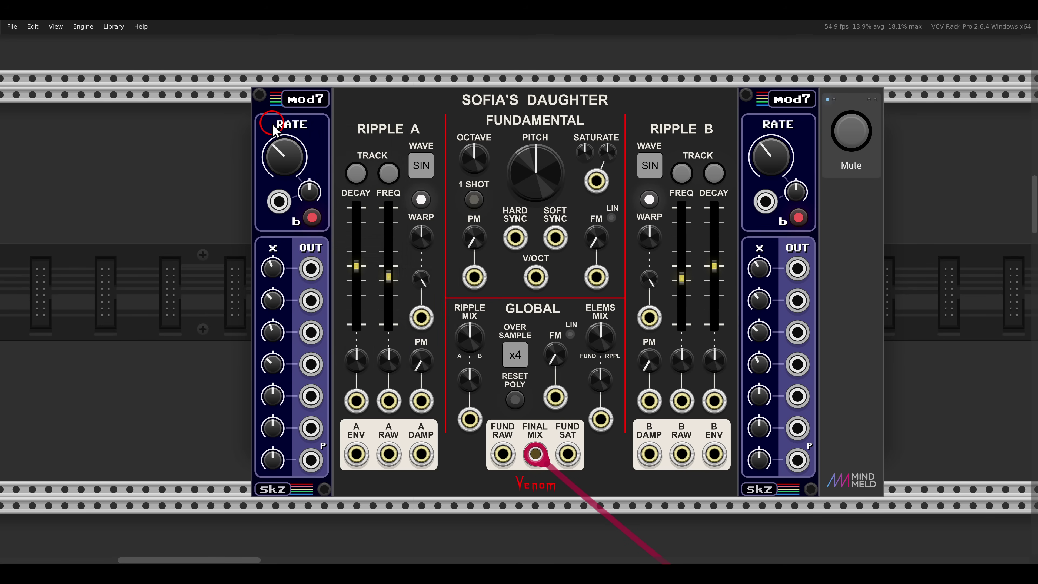
drag(311, 460, 414, 321)
drag(797, 460, 650, 318)
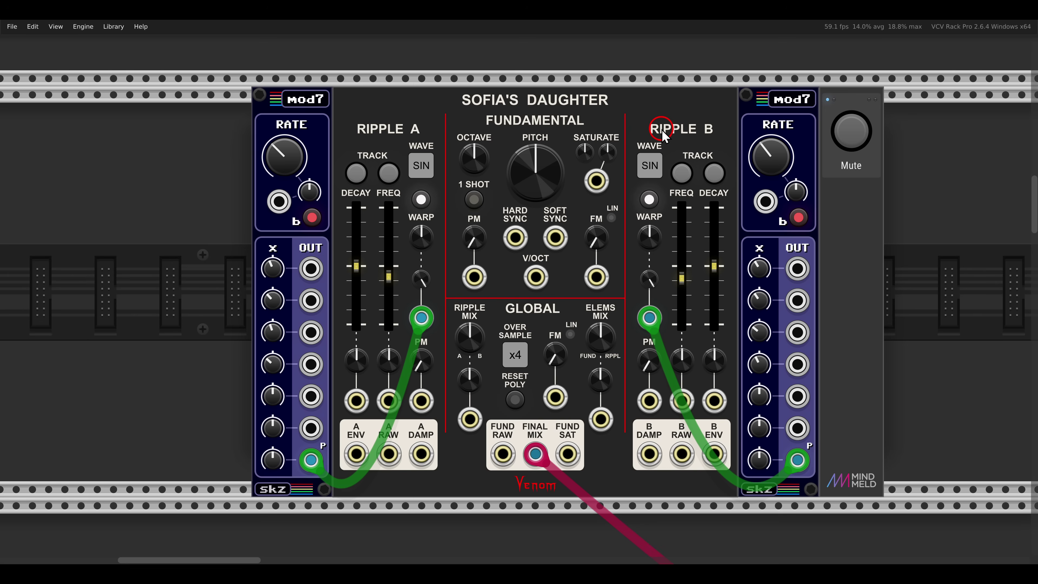
mouse_move(536, 458)
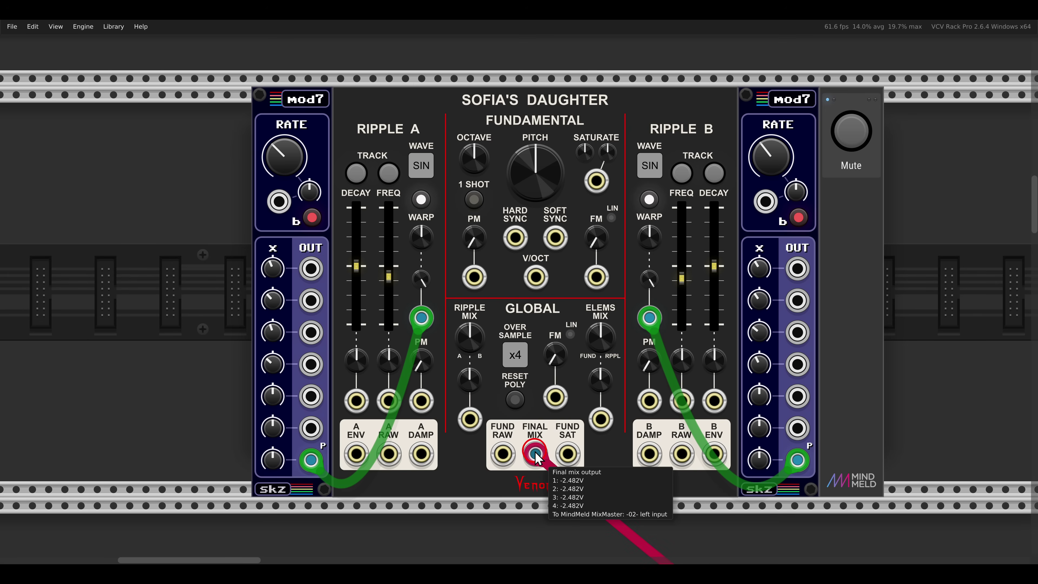
mouse_move(425, 319)
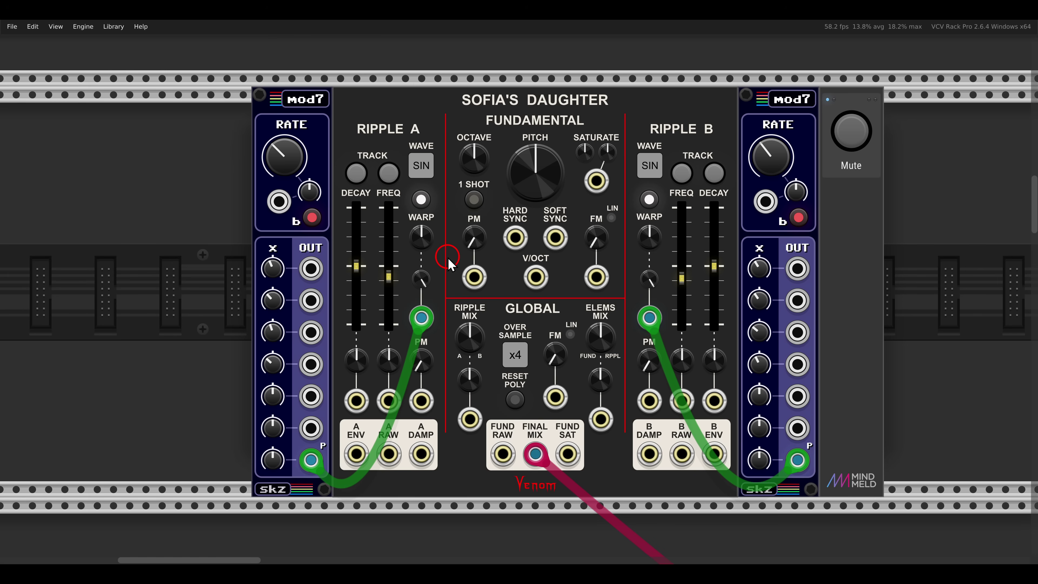
Mute the voice between the two mod7 modules and unmute the Sofia's Daughter voice beside the stepSeq8x sequencer.
click(860, 140)
scroll(816, 225, down, 10)
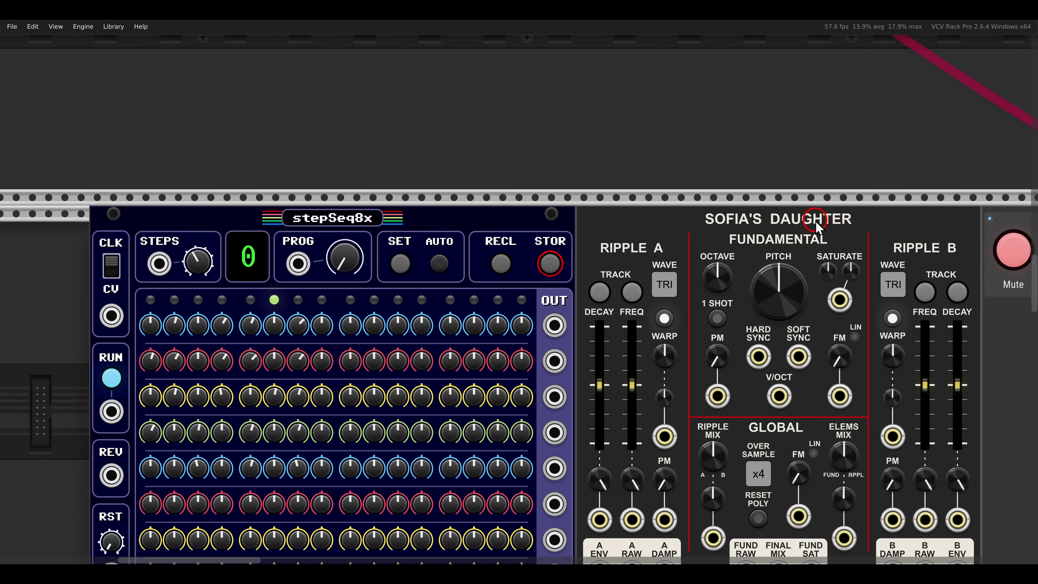
drag(838, 307, 805, 186)
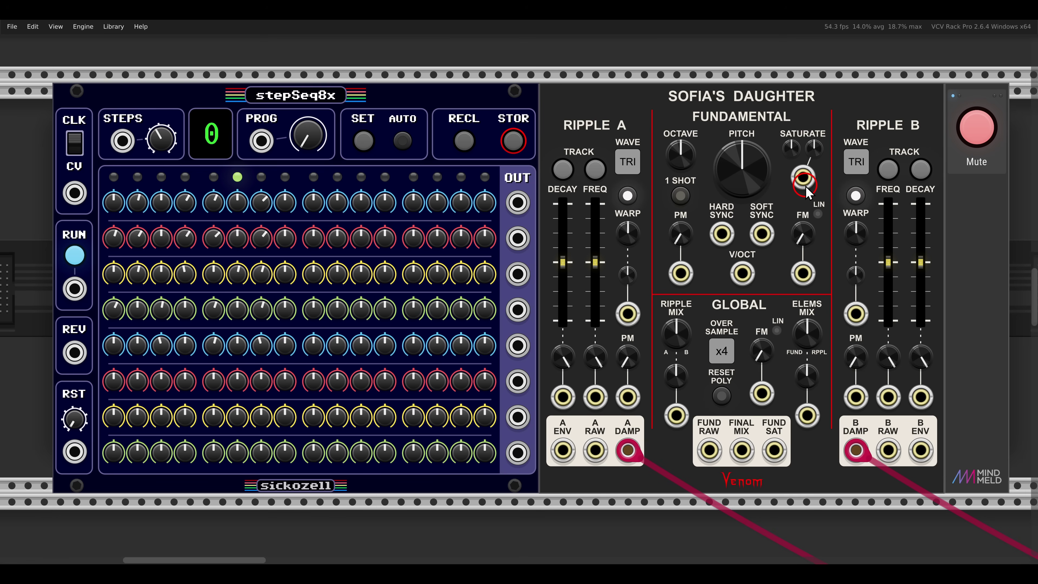
click(979, 131)
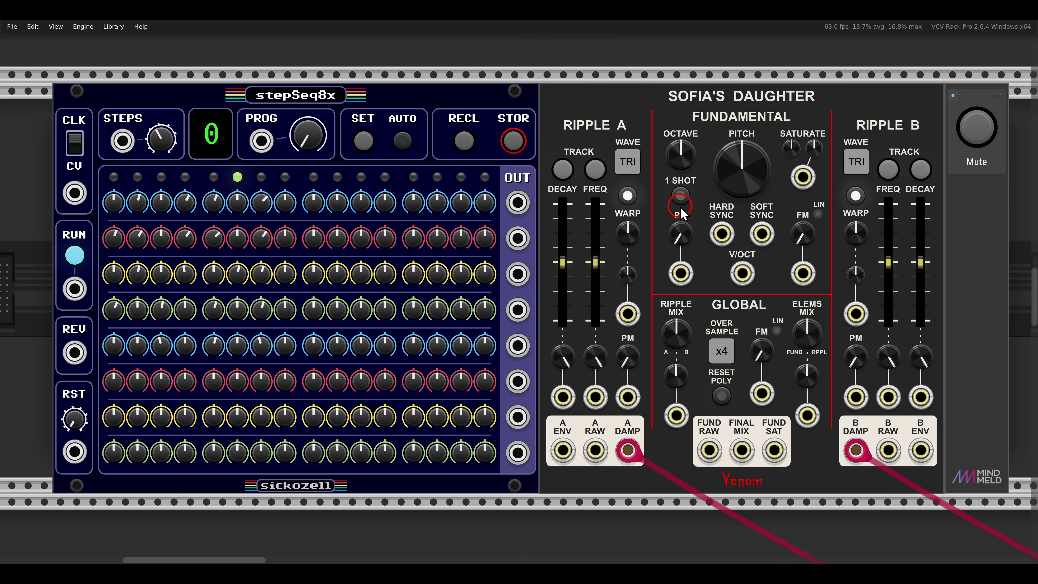
Lower the Fundamental octave to its minimum and patch the Ripple A envelope output to the stepSeq8x clock input.
drag(681, 154, 678, 254)
drag(564, 451, 75, 192)
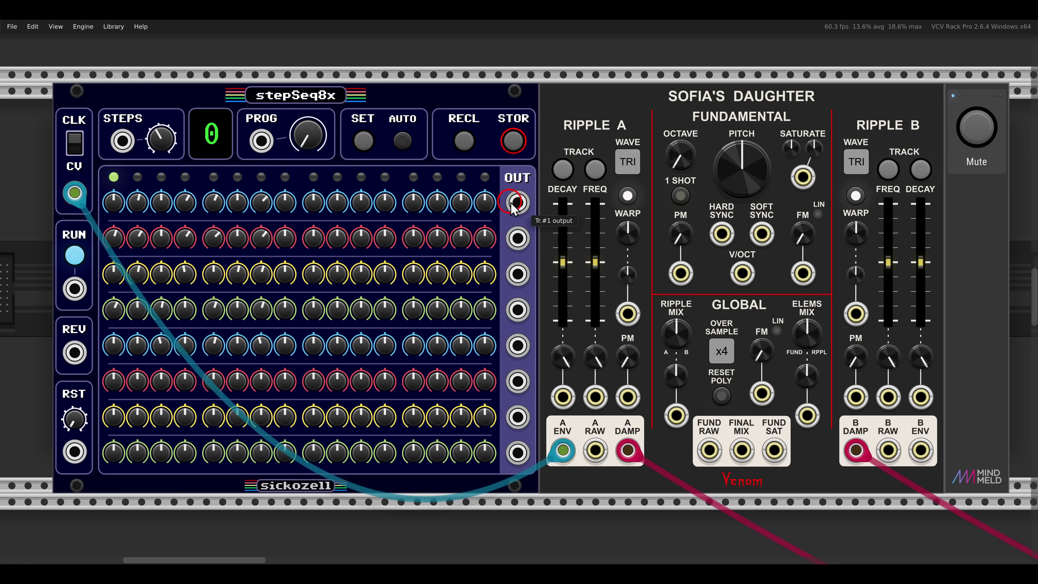
Patch sequencer tracks 1 and 2 to the Ripple A and B frequency inputs, 3 and 4 to their decay inputs, and 5 to V/OCT.
drag(517, 202, 595, 396)
drag(518, 238, 888, 398)
click(643, 199)
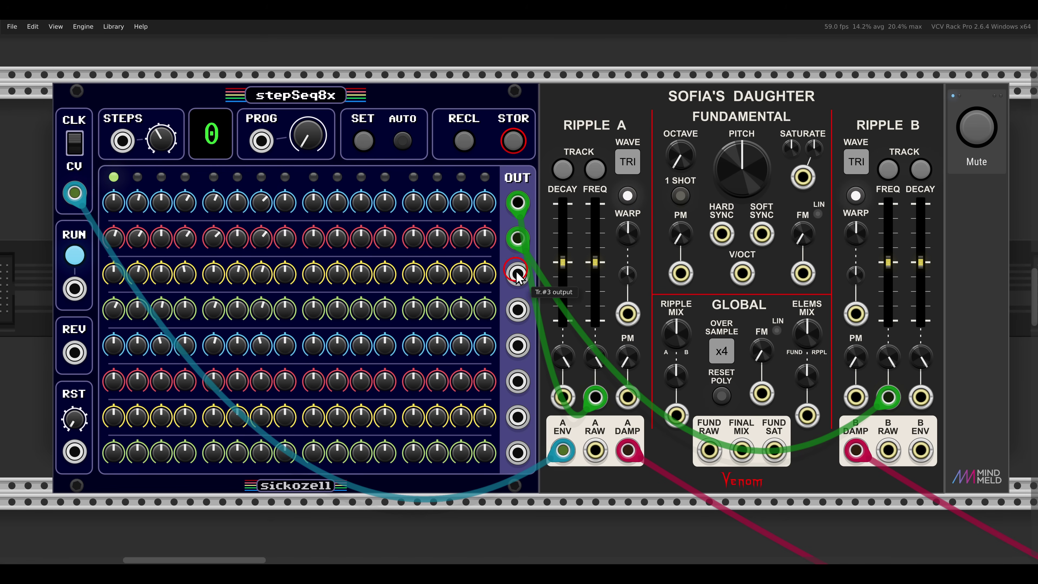
drag(518, 274, 563, 396)
drag(517, 310, 919, 403)
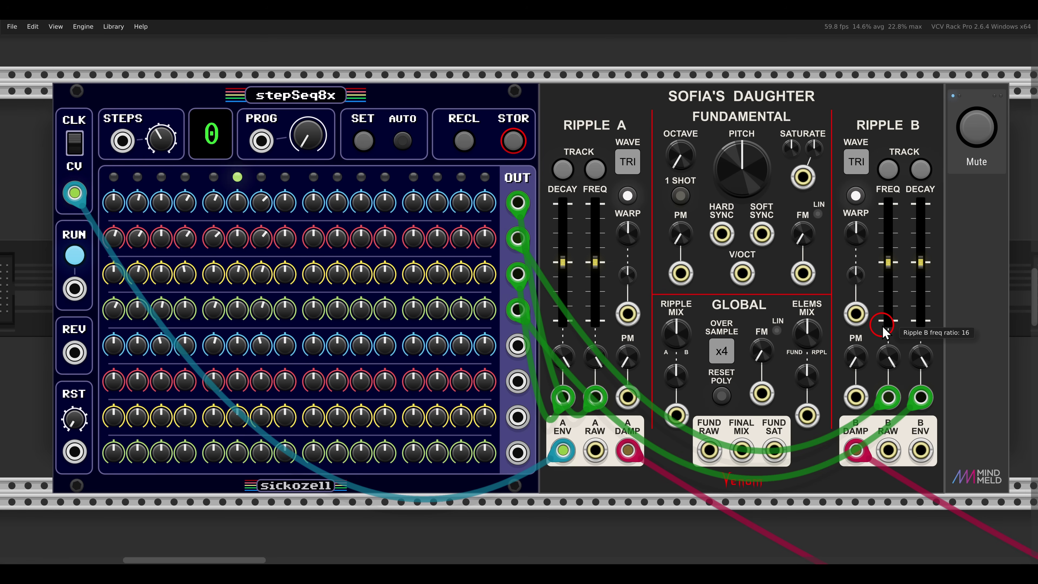
drag(517, 346, 739, 275)
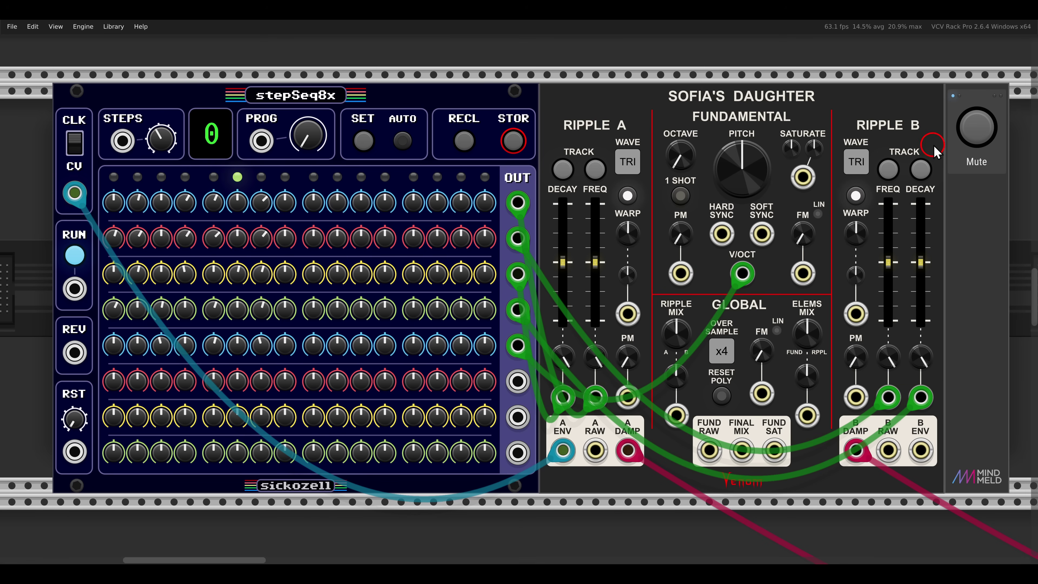
Mute the stepSeq8x voice and unmute the Sofia's Daughter voice beside the Push and Poly Offset modules.
click(972, 137)
scroll(869, 256, down, 15)
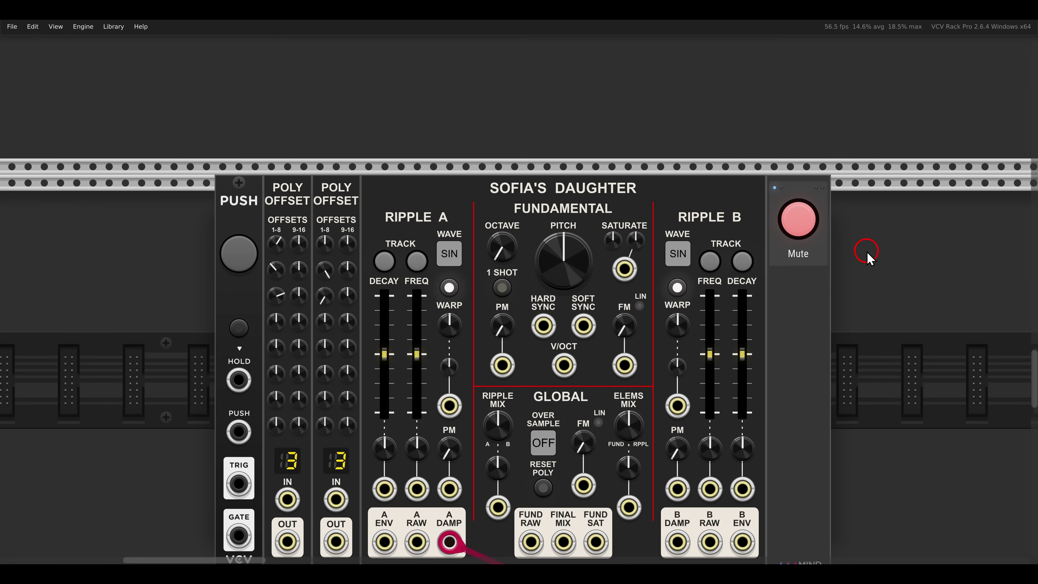
scroll(848, 311, down, 4)
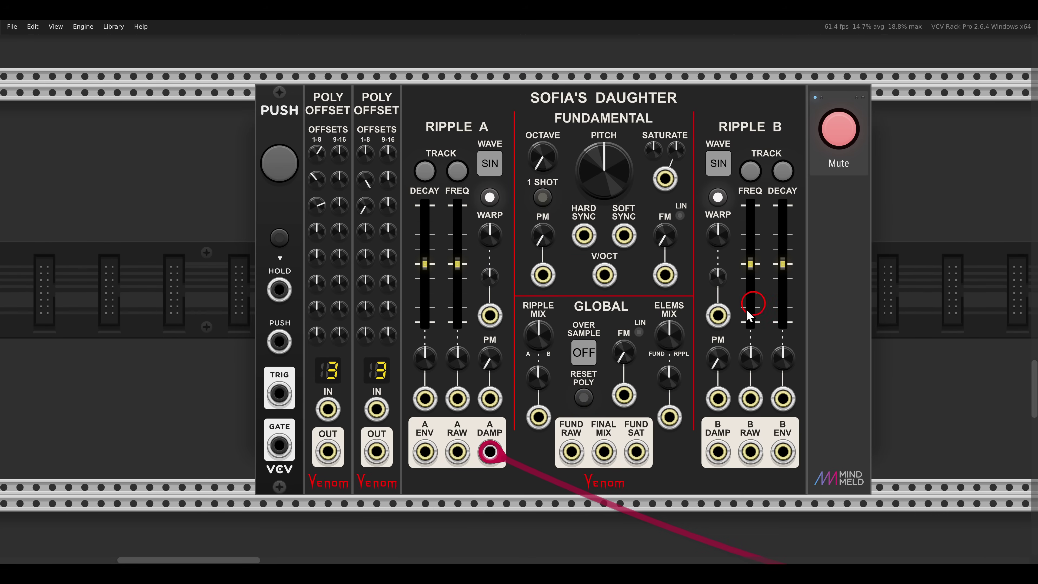
click(838, 144)
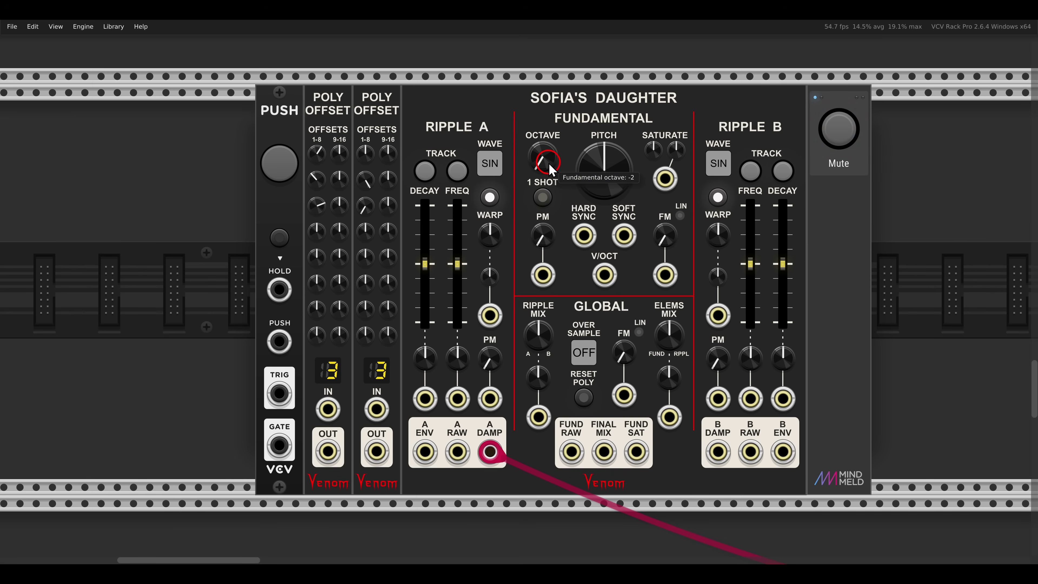
Set the Ripple A wave to TRI and patch the second Poly Offset's output to the V/OCT input.
click(490, 164)
drag(543, 156, 540, 123)
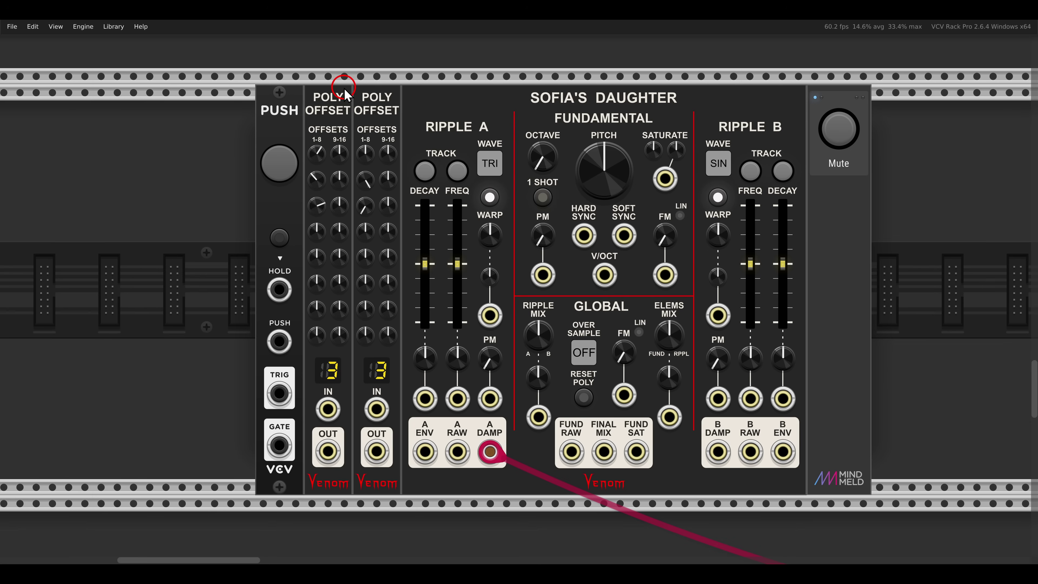
mouse_move(351, 86)
mouse_down()
mouse_move(411, 115)
mouse_move(414, 128)
mouse_up()
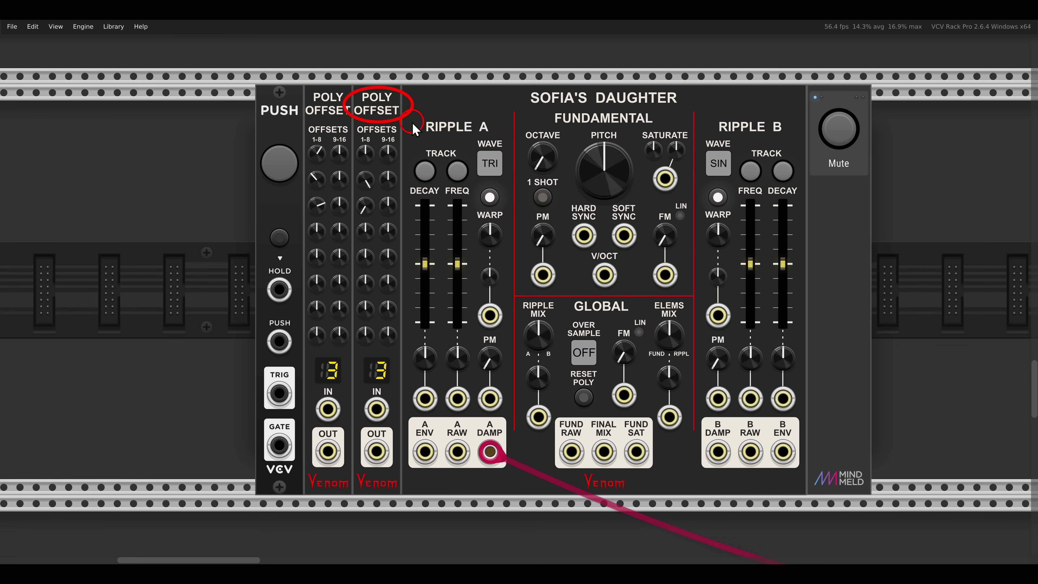
mouse_move(395, 362)
mouse_down()
mouse_move(370, 379)
mouse_move(399, 386)
mouse_up()
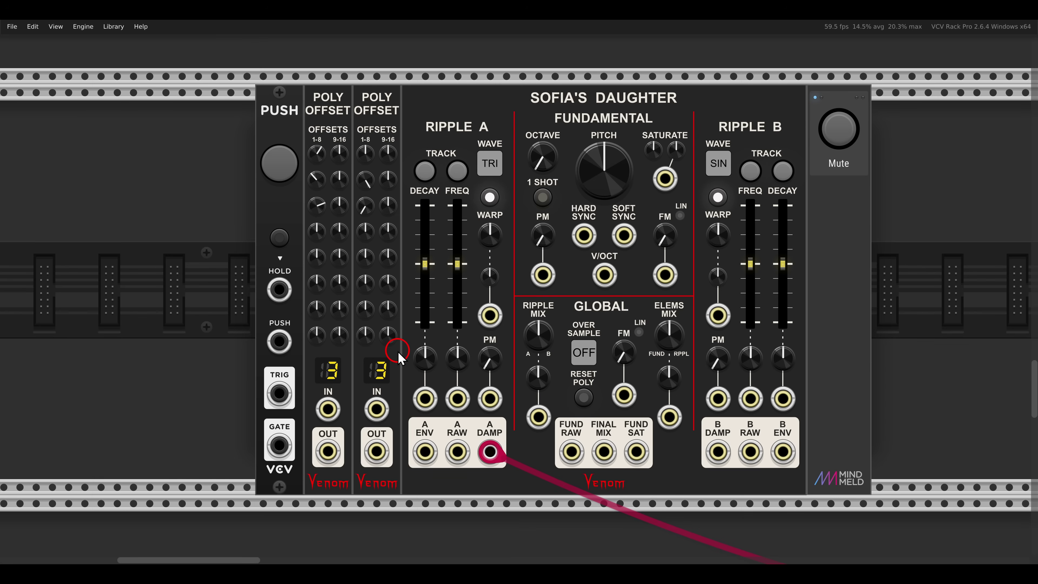
drag(376, 451, 603, 274)
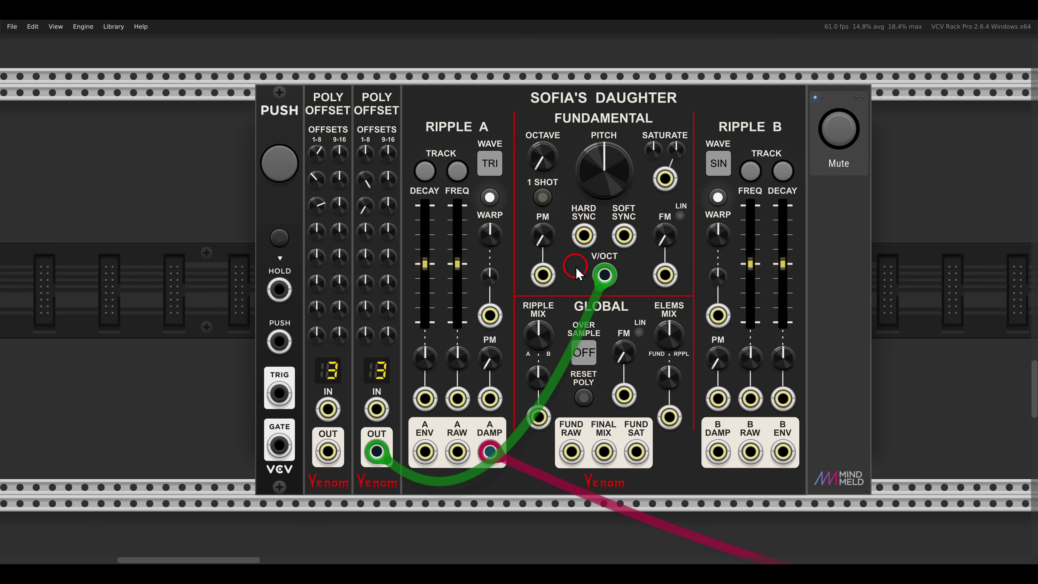
Raise the Ripple A frequency ratio, then patch the Push trigger output to Fundamental hard sync and fire it.
drag(457, 264, 456, 240)
drag(280, 393, 584, 235)
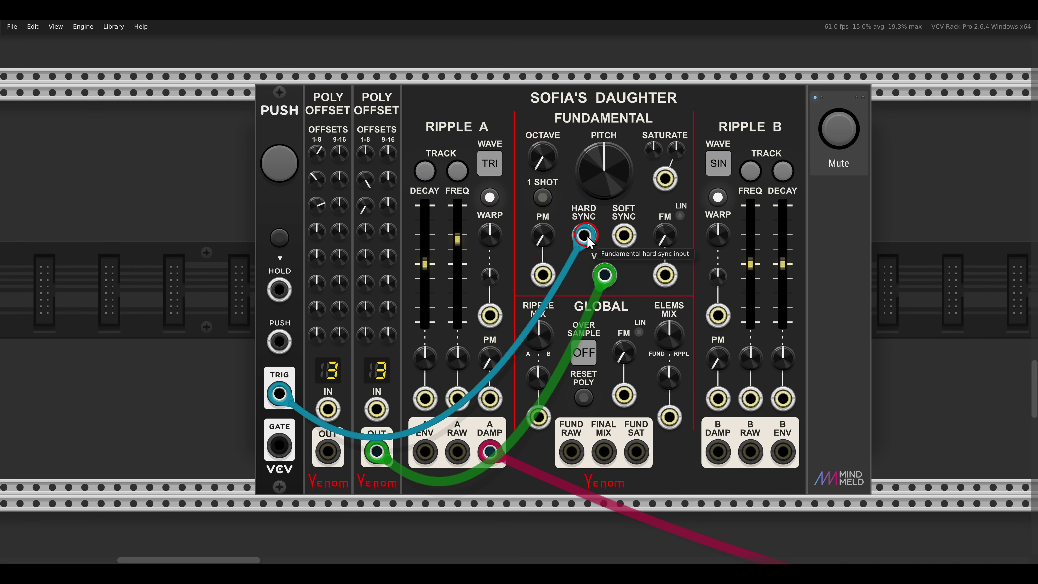
click(280, 163)
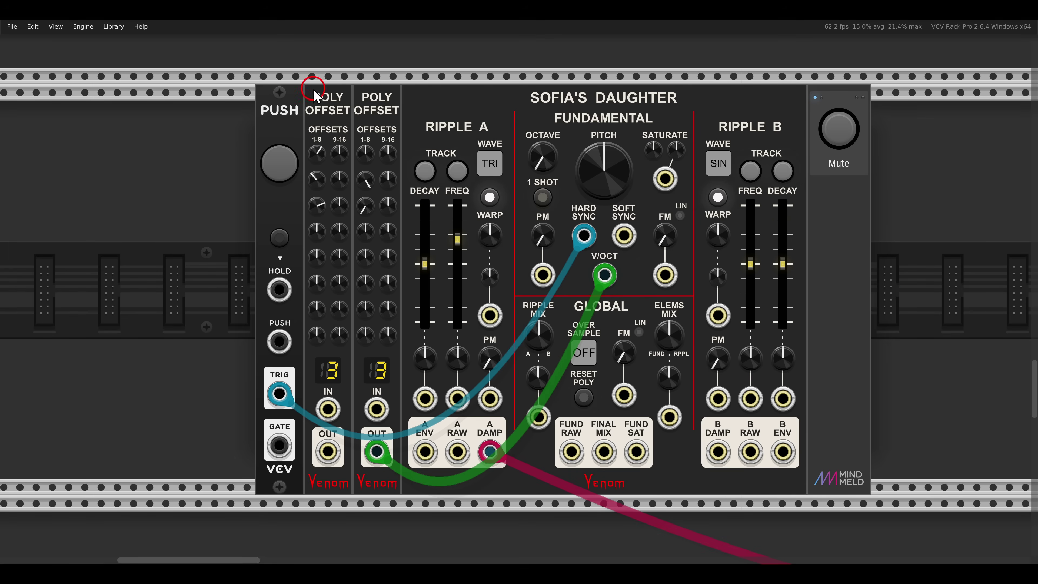
Patch the first Poly Offset's output to the Ripple A frequency input and turn its CV amount fully up.
drag(328, 451, 464, 402)
drag(457, 357, 461, 250)
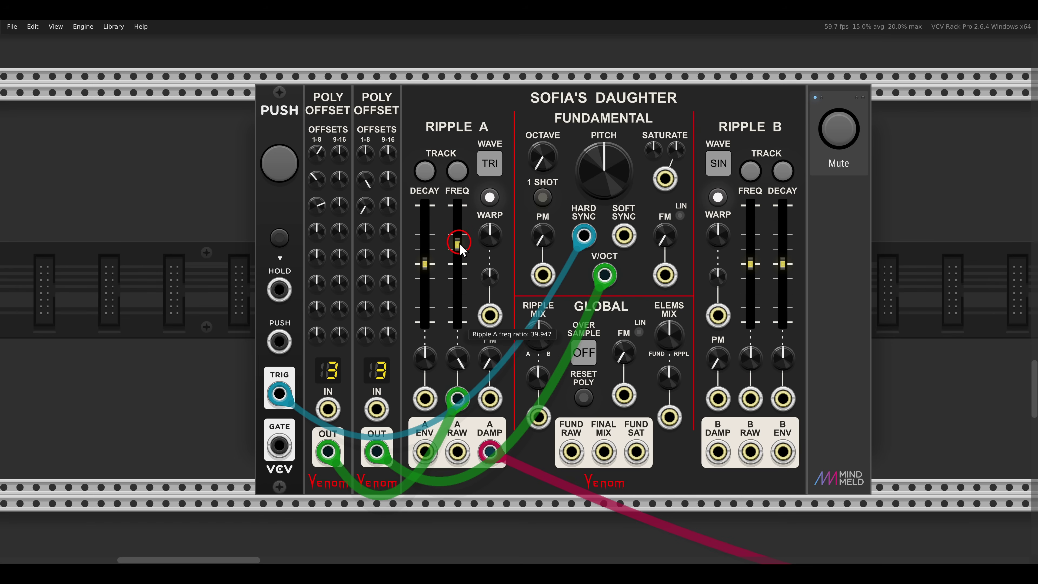
click(483, 331)
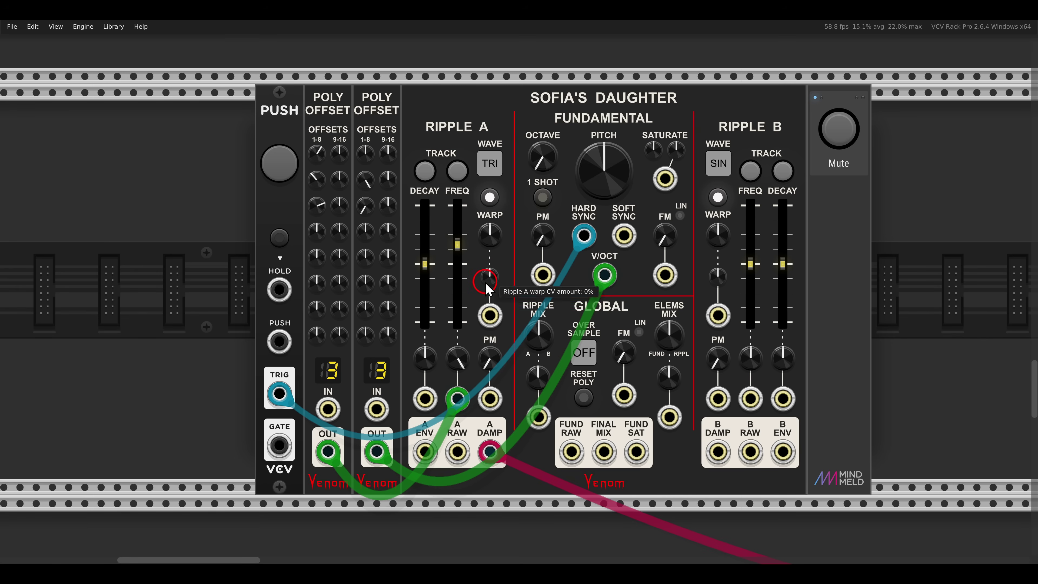
Increase the Ripple A warp, set its frequency ratio to about 6.96 and lower the Fundamental pitch.
mouse_move(487, 240)
drag(483, 236, 458, 270)
drag(489, 230, 481, 199)
drag(461, 245, 459, 281)
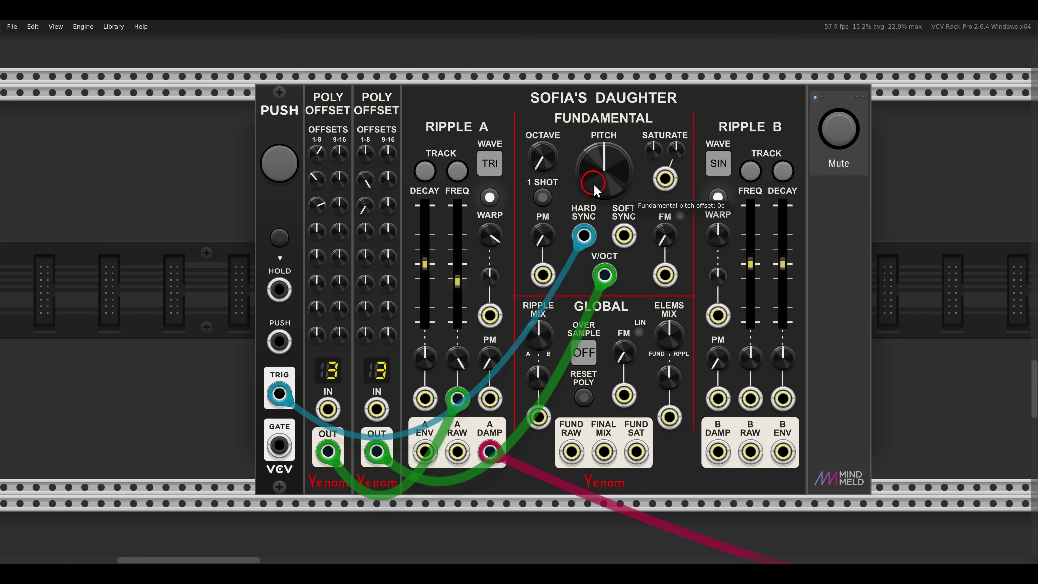
drag(592, 180, 585, 221)
click(493, 241)
drag(490, 236, 487, 228)
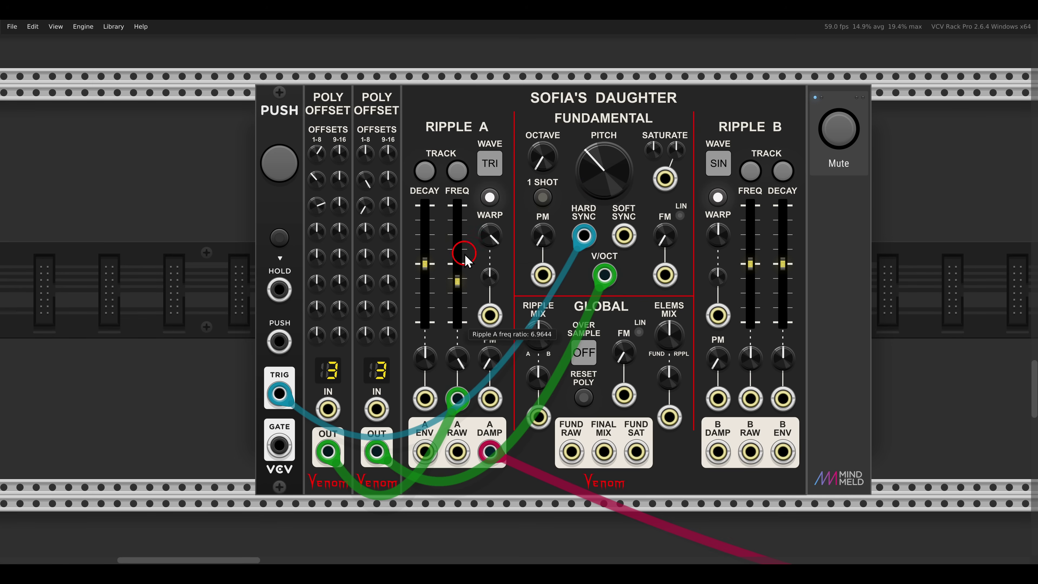
Raise the Fundamental pitch slightly above centre, then increase the Ripple A warp and frequency ratio a little further.
drag(457, 281, 458, 277)
drag(608, 190, 574, 152)
drag(486, 232, 484, 227)
mouse_move(457, 278)
mouse_down()
mouse_move(458, 299)
mouse_move(459, 275)
mouse_up()
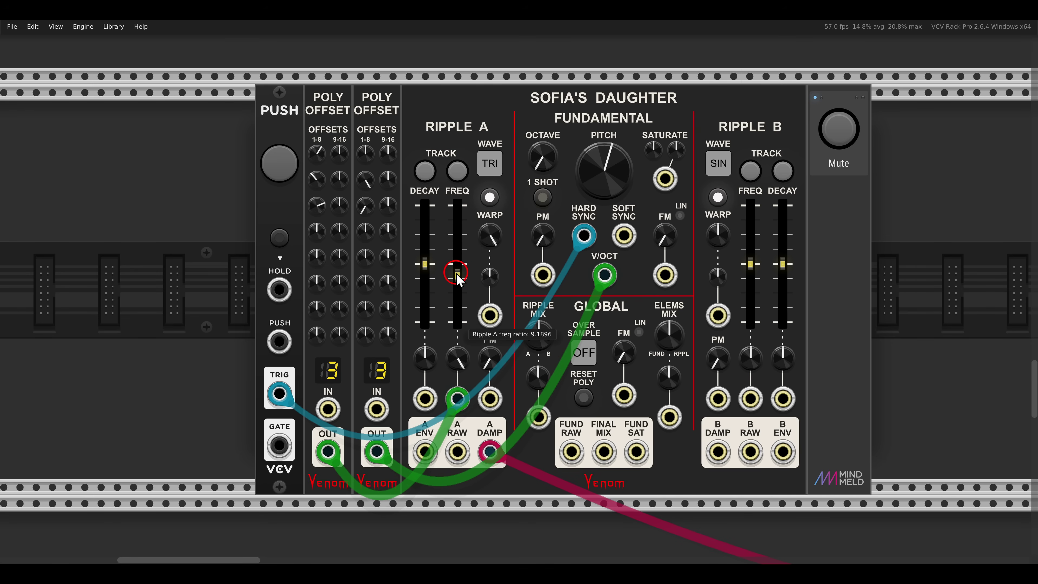
drag(457, 275, 457, 278)
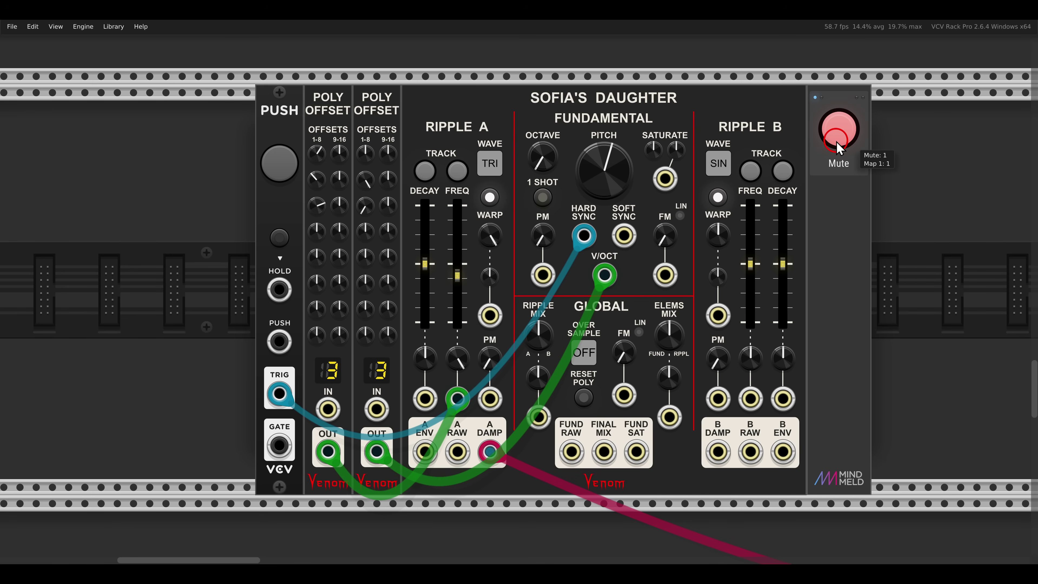
Mute the Push voice and unmute the Sofia's Daughter voice beside the VCO Unit.
scroll(837, 141, down, 15)
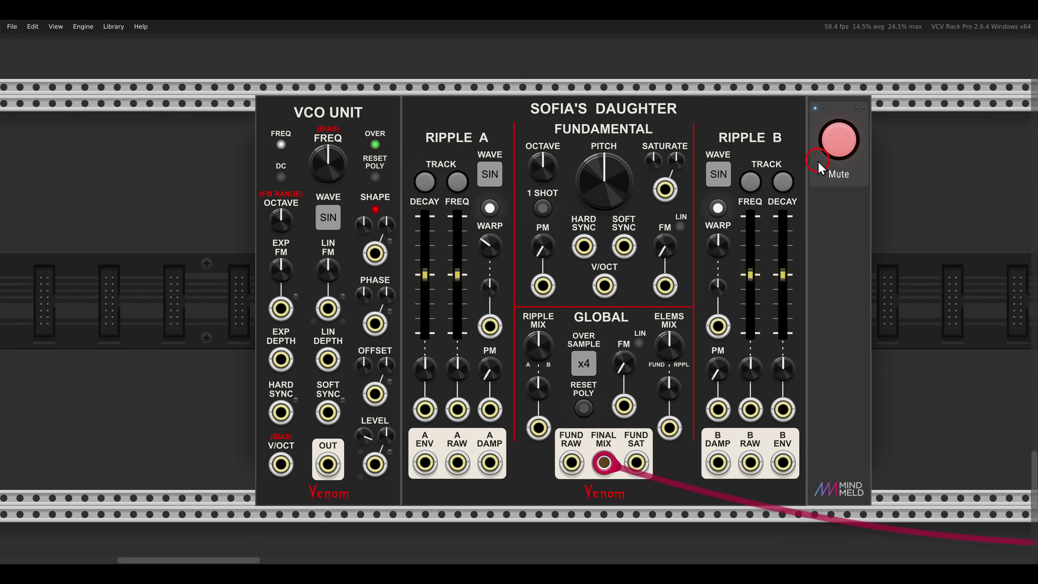
drag(823, 241, 809, 231)
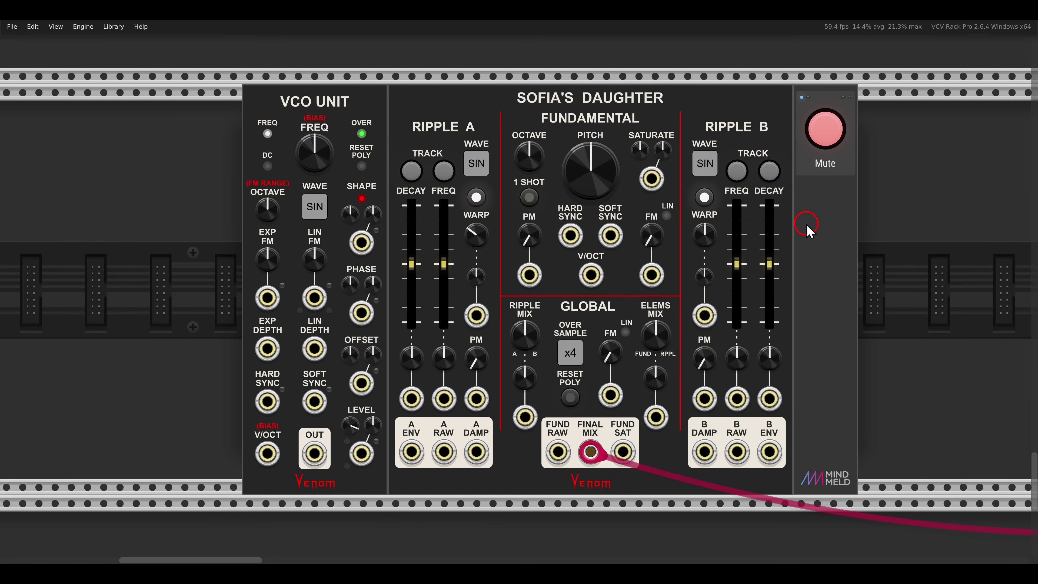
click(819, 172)
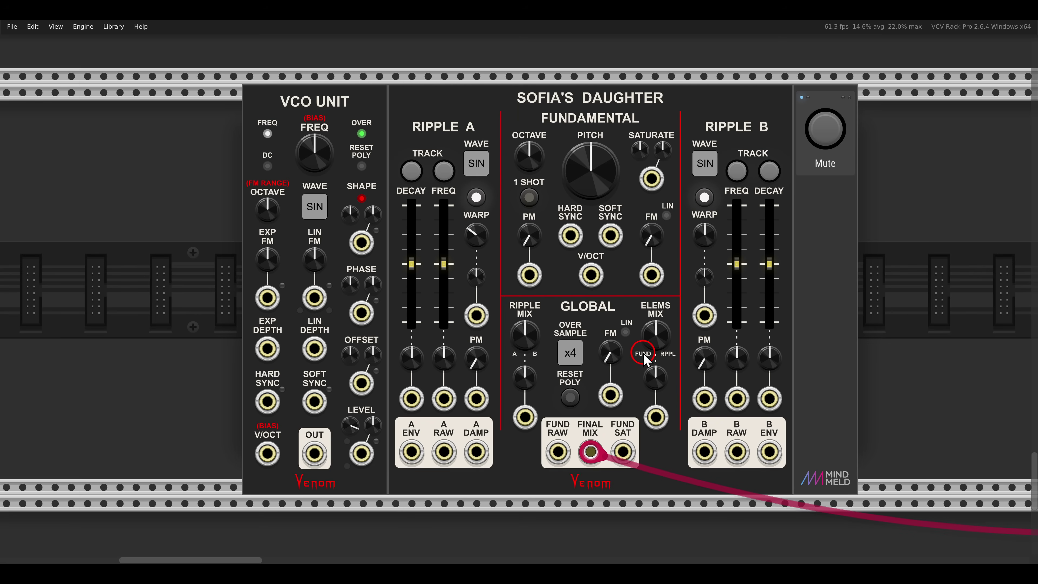
Check the Fundamental FM mode options, then patch the VCO Unit output to the Fundamental FM input and raise the FM amount.
right_click(669, 221)
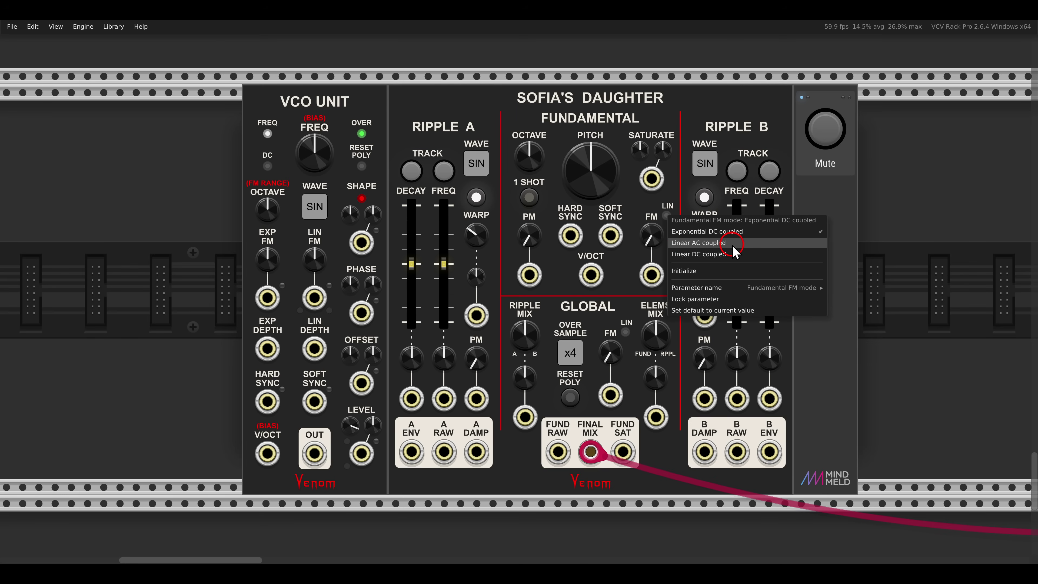
click(697, 254)
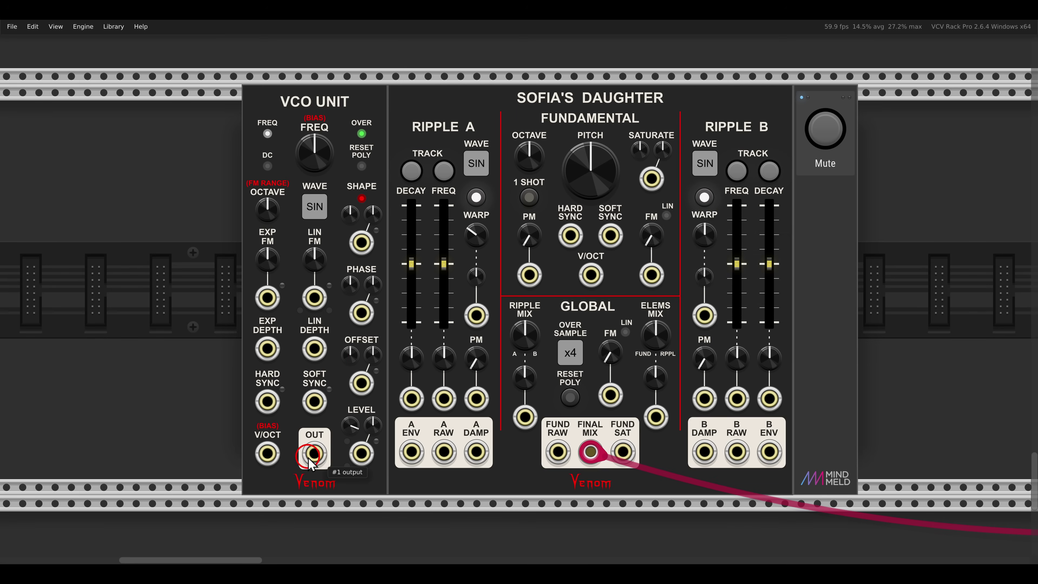
drag(314, 454, 652, 274)
drag(651, 235, 632, 98)
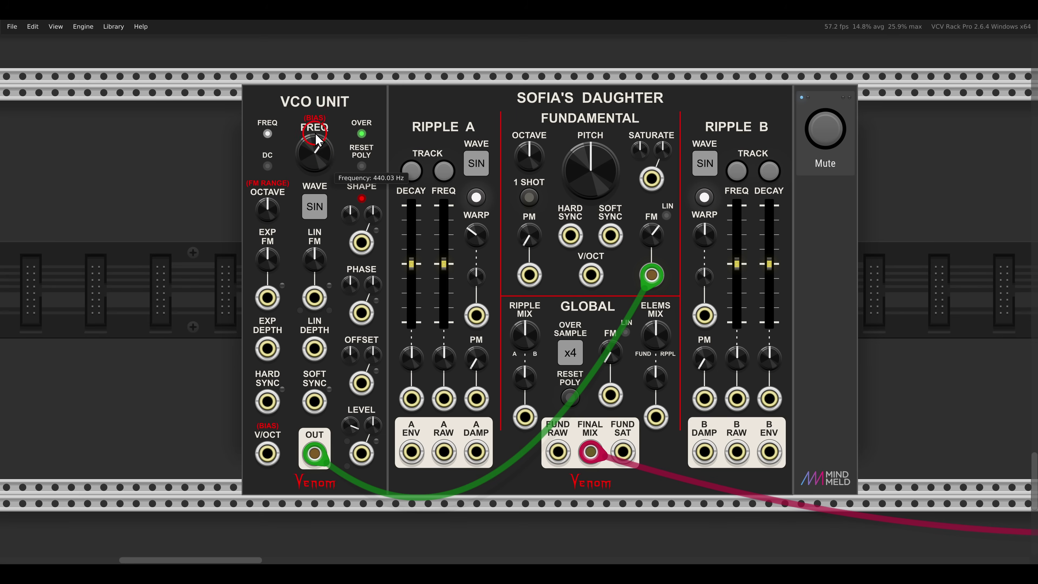
mouse_move(318, 139)
mouse_down()
mouse_move(313, 122)
mouse_move(314, 147)
mouse_up()
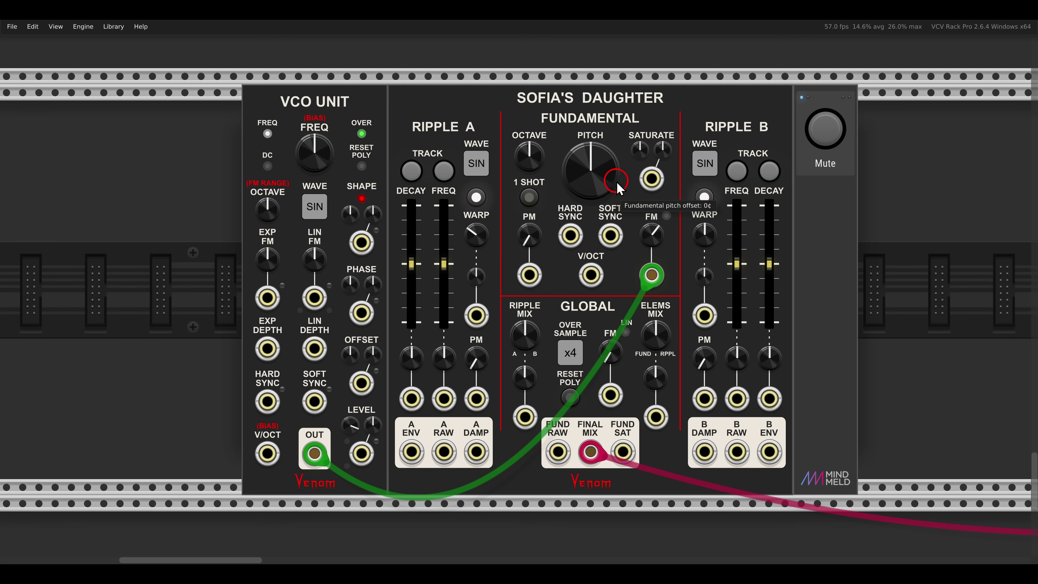
Switch Fundamental FM to Linear AC coupled and retune the modulating VCO Unit to octave 2, about 371.5 Hz, with a higher shape value.
click(667, 215)
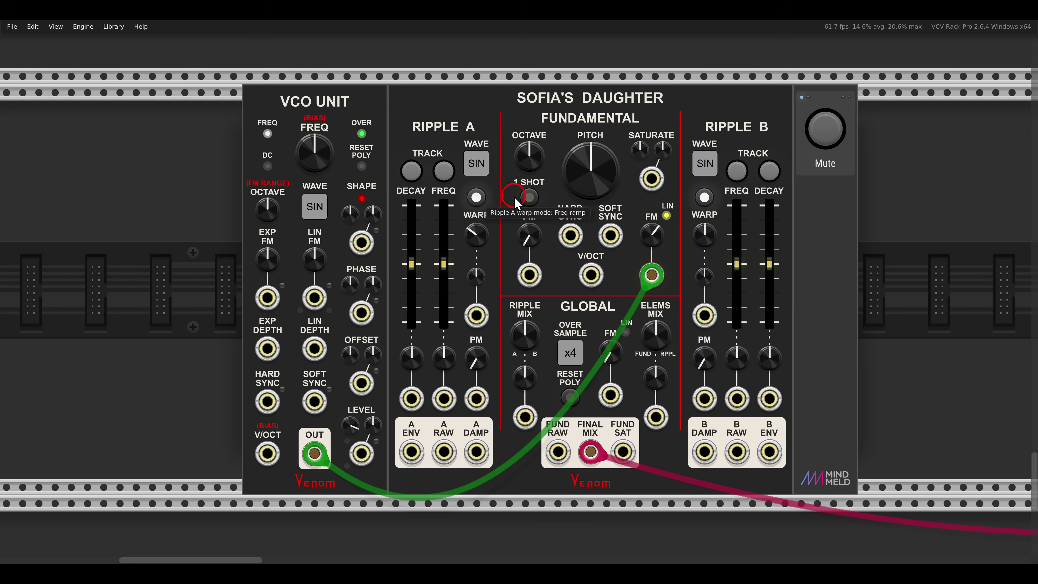
mouse_move(653, 243)
mouse_down()
mouse_move(645, 339)
mouse_move(634, 221)
mouse_move(646, 251)
mouse_up()
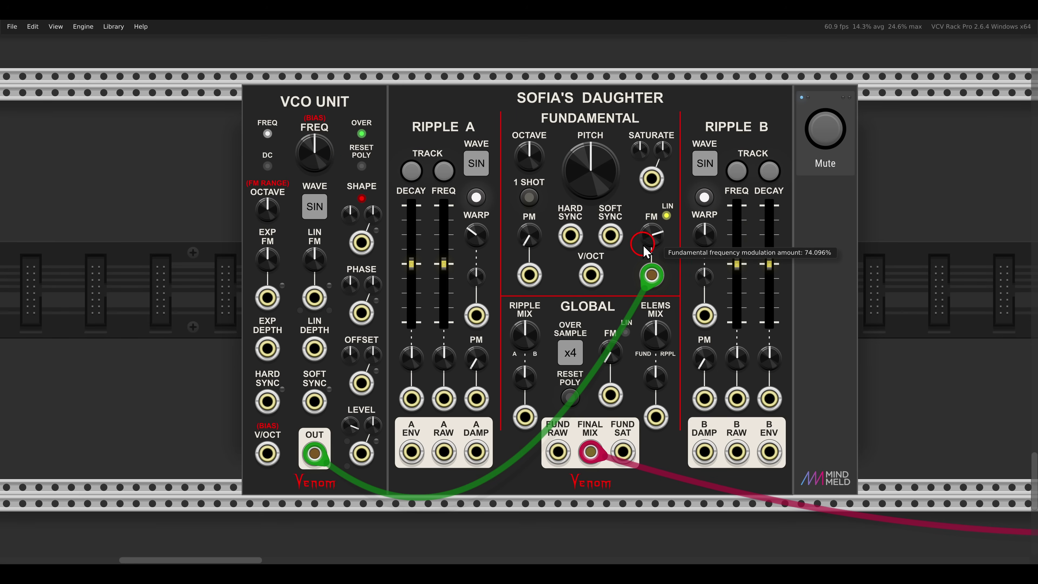
drag(268, 207, 267, 182)
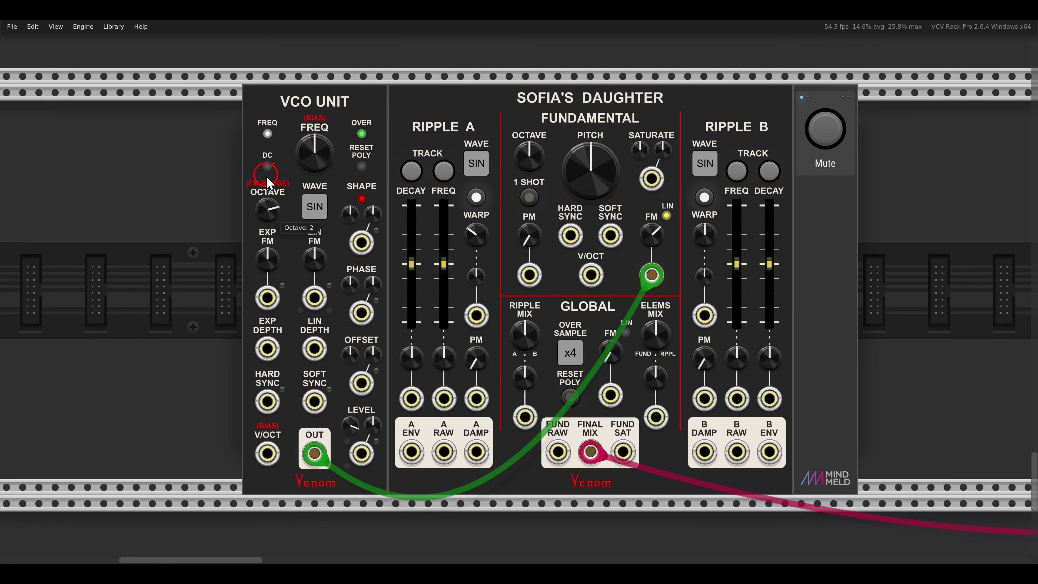
drag(303, 143, 288, 295)
drag(351, 213, 332, 161)
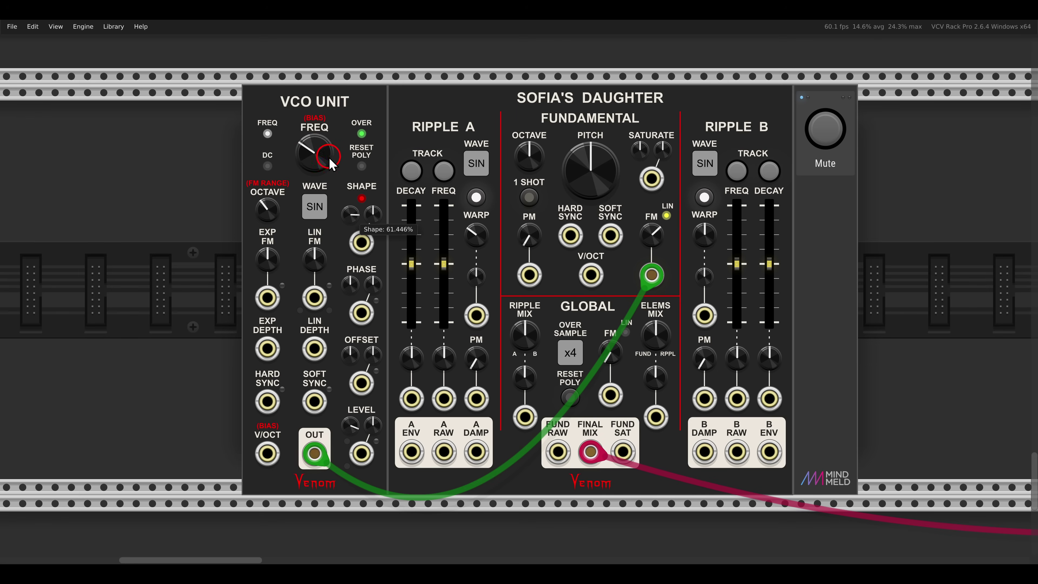
drag(266, 207, 262, 136)
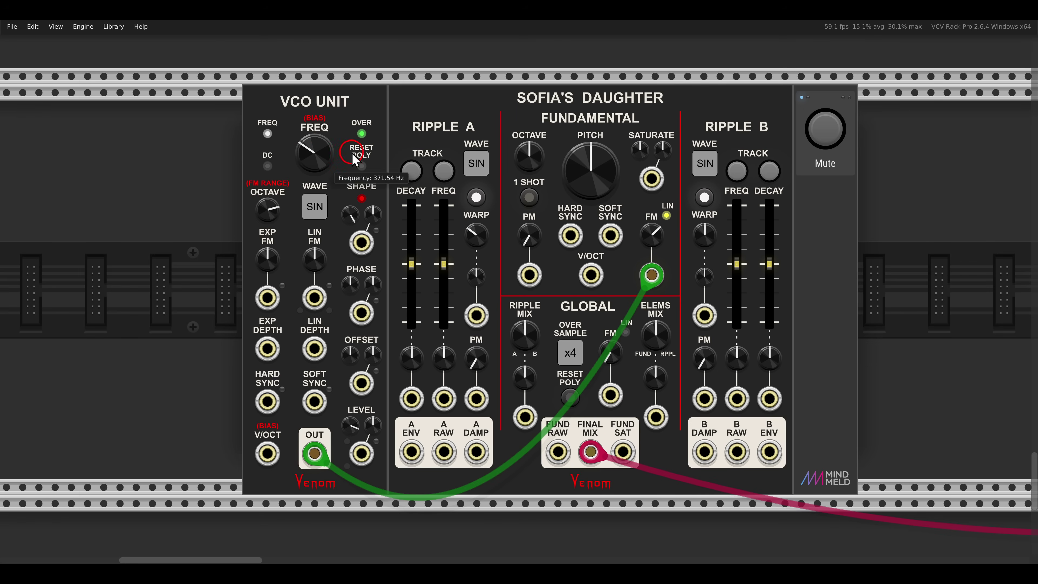
Set the Fundamental FM mode to Linear DC coupled and shift the VCO Unit's phase to a negative angle.
right_click(664, 222)
click(694, 256)
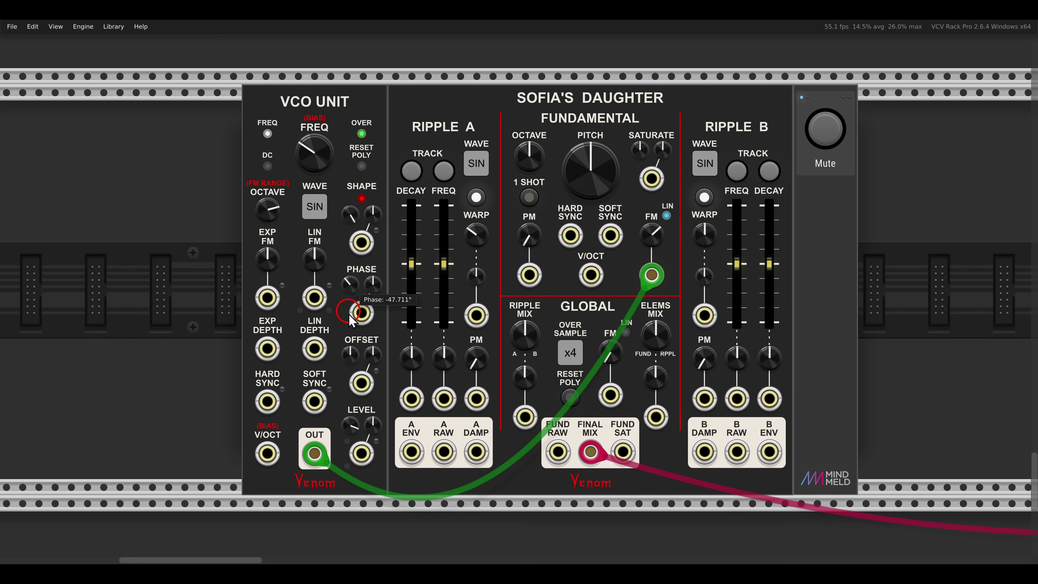
mouse_move(354, 274)
mouse_down()
mouse_move(368, 160)
mouse_move(351, 321)
mouse_move(354, 277)
mouse_up()
mouse_move(268, 207)
mouse_down()
mouse_move(265, 196)
mouse_move(277, 305)
mouse_move(303, 380)
mouse_move(267, 217)
mouse_up()
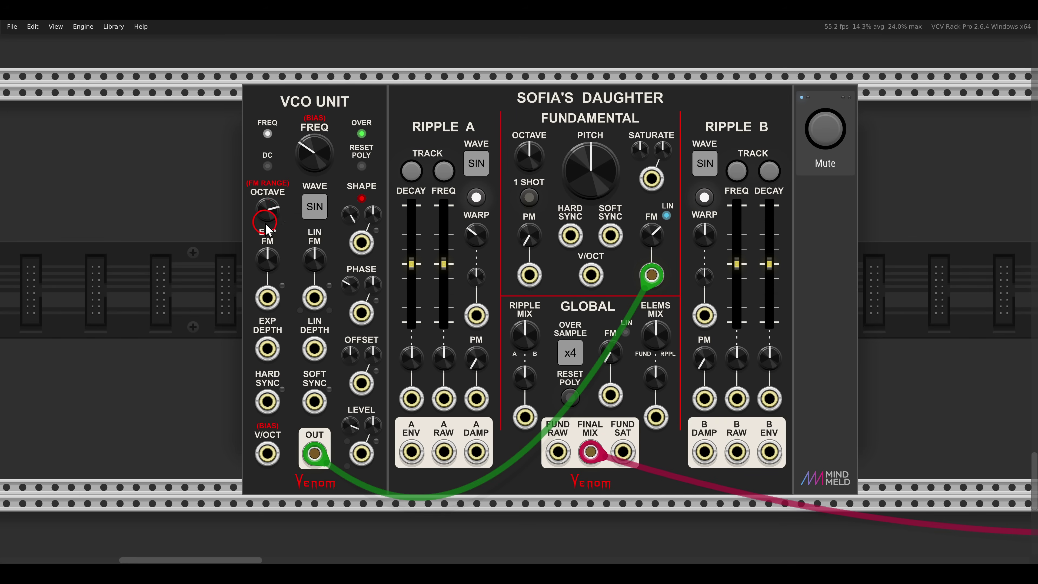